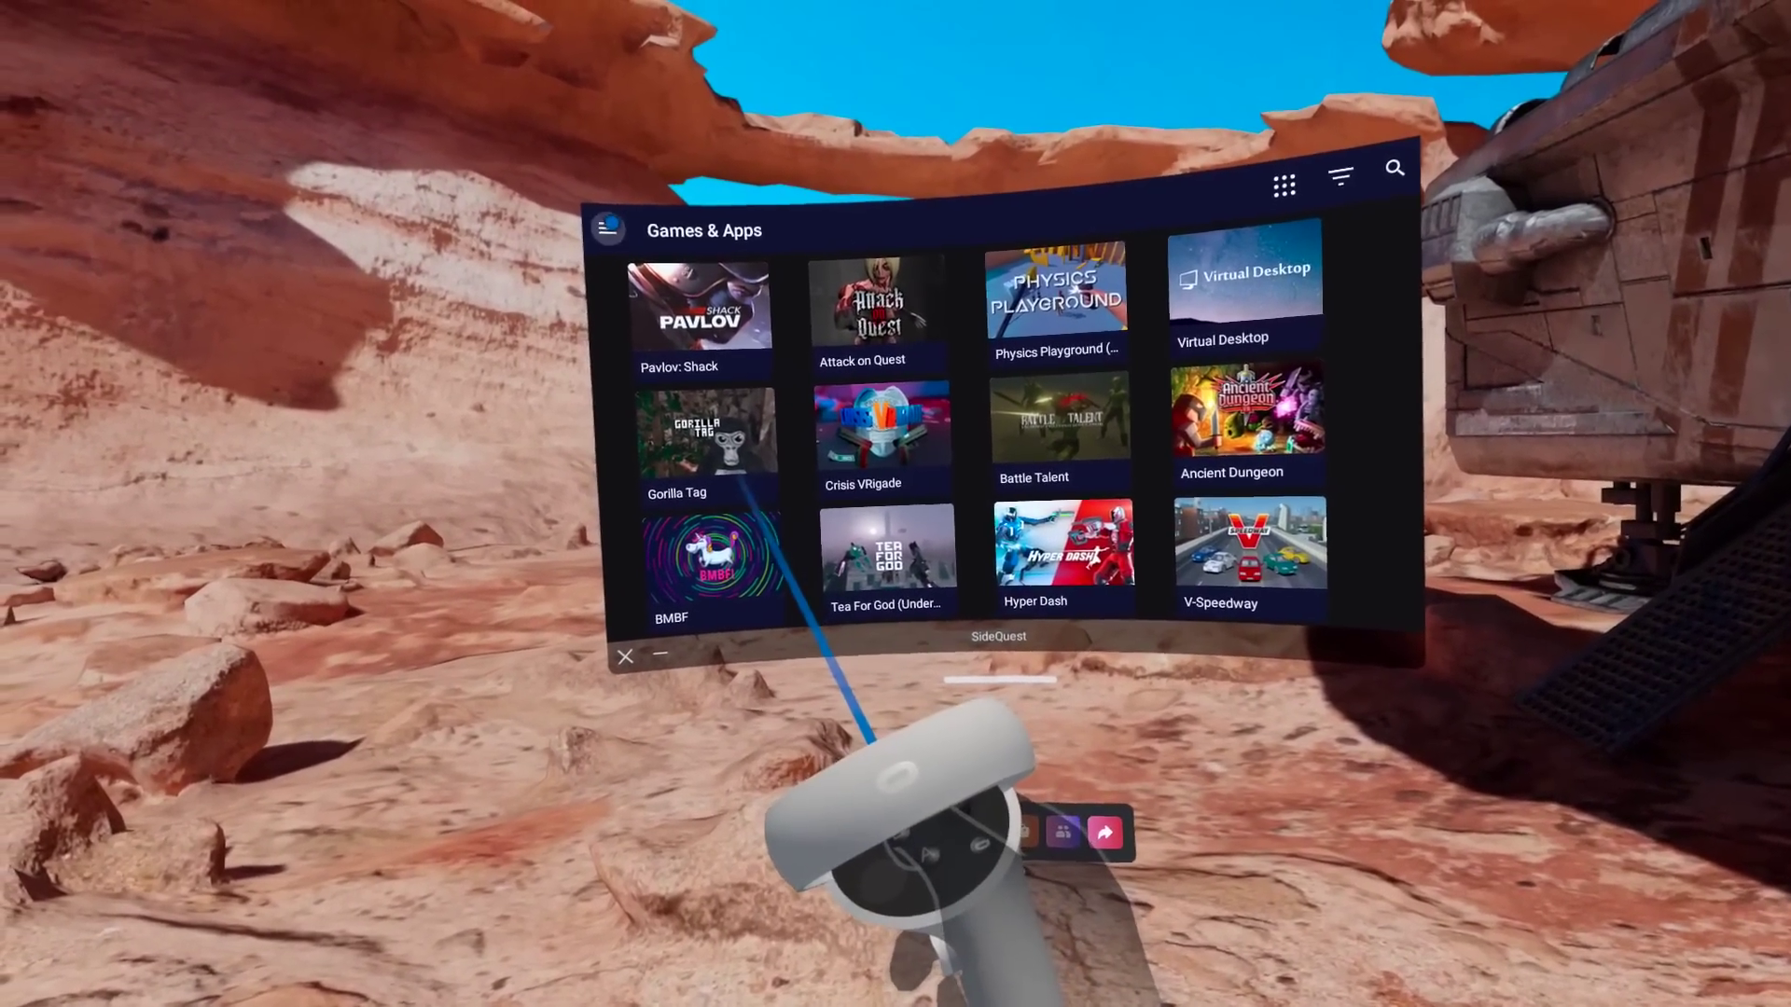
- Open the Download SideQuest page from the site menu and show all installer downloads
left_click(609, 227)
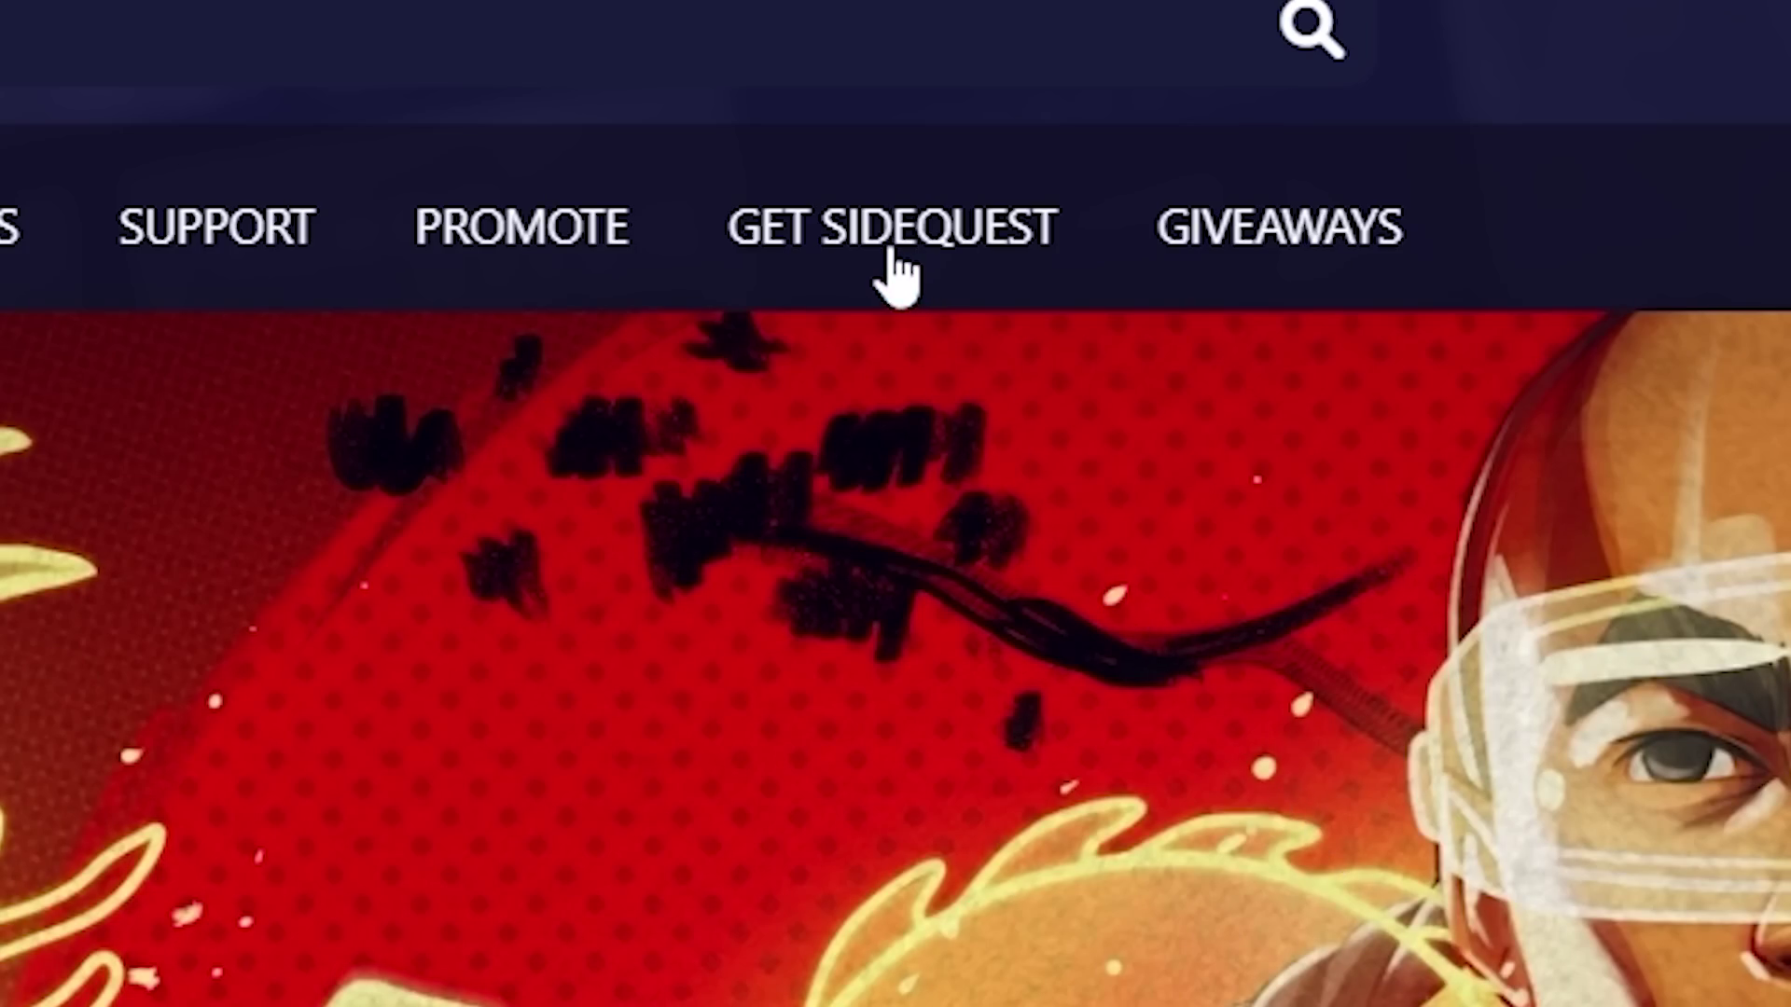
left_click(912, 247)
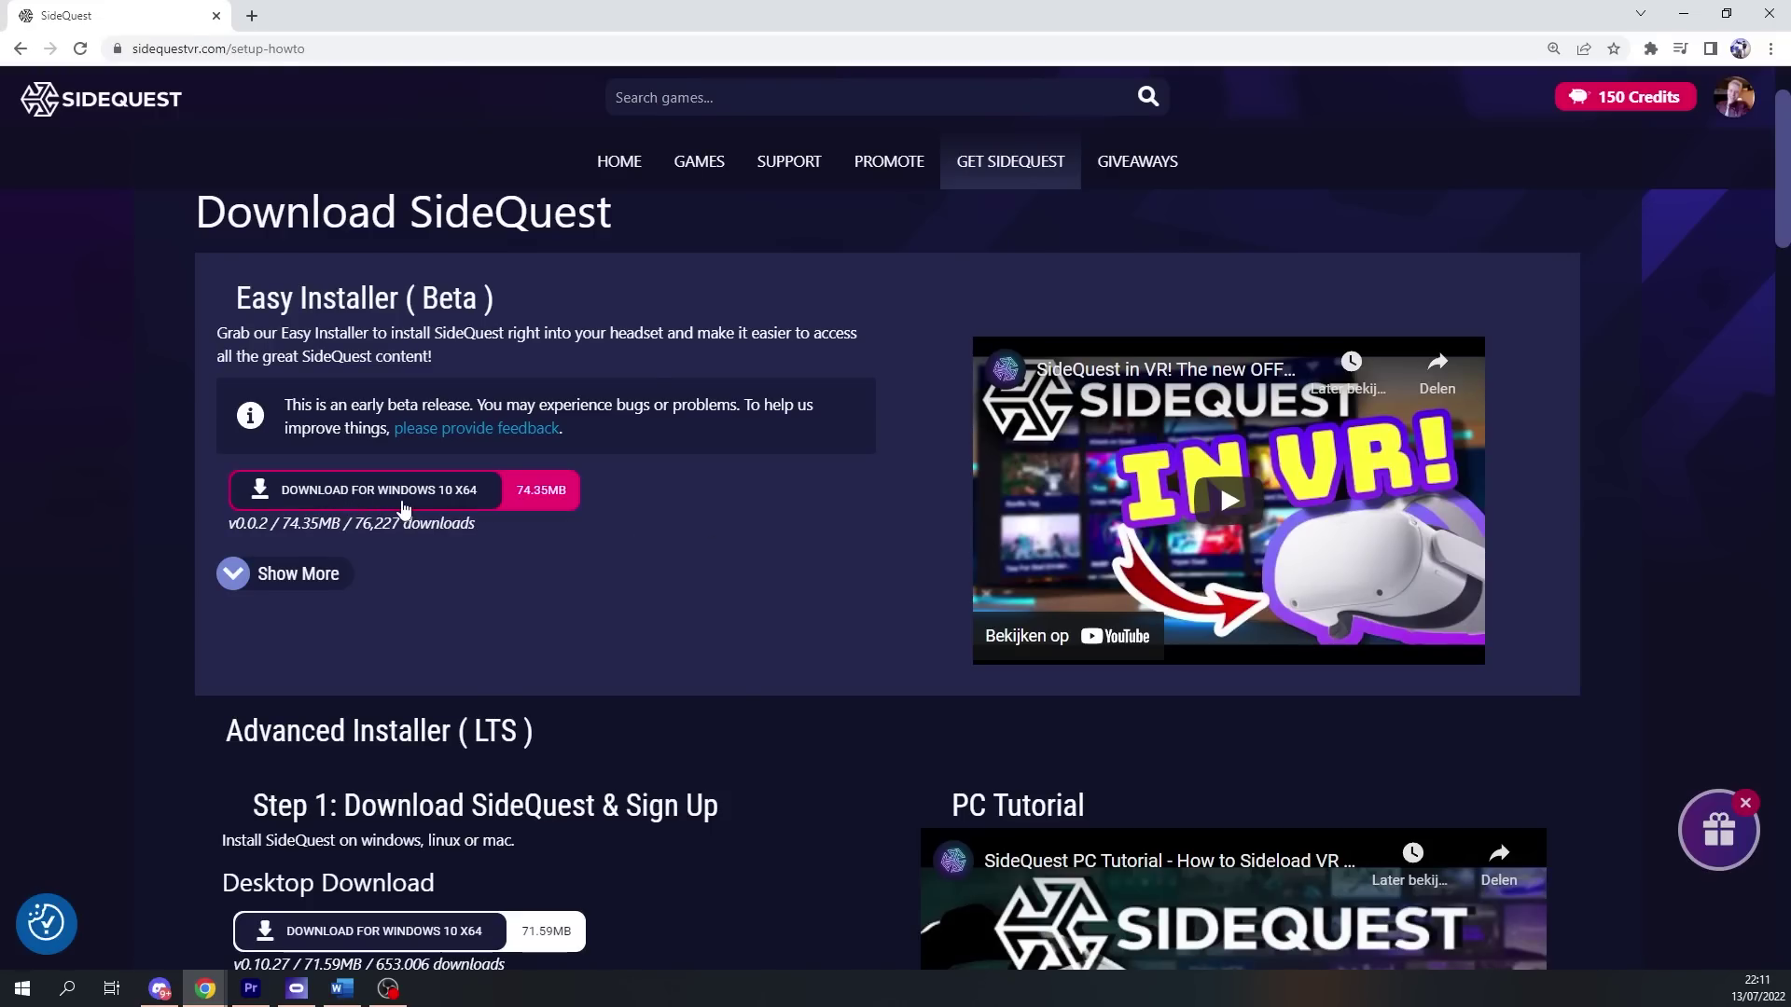
left_click(277, 579)
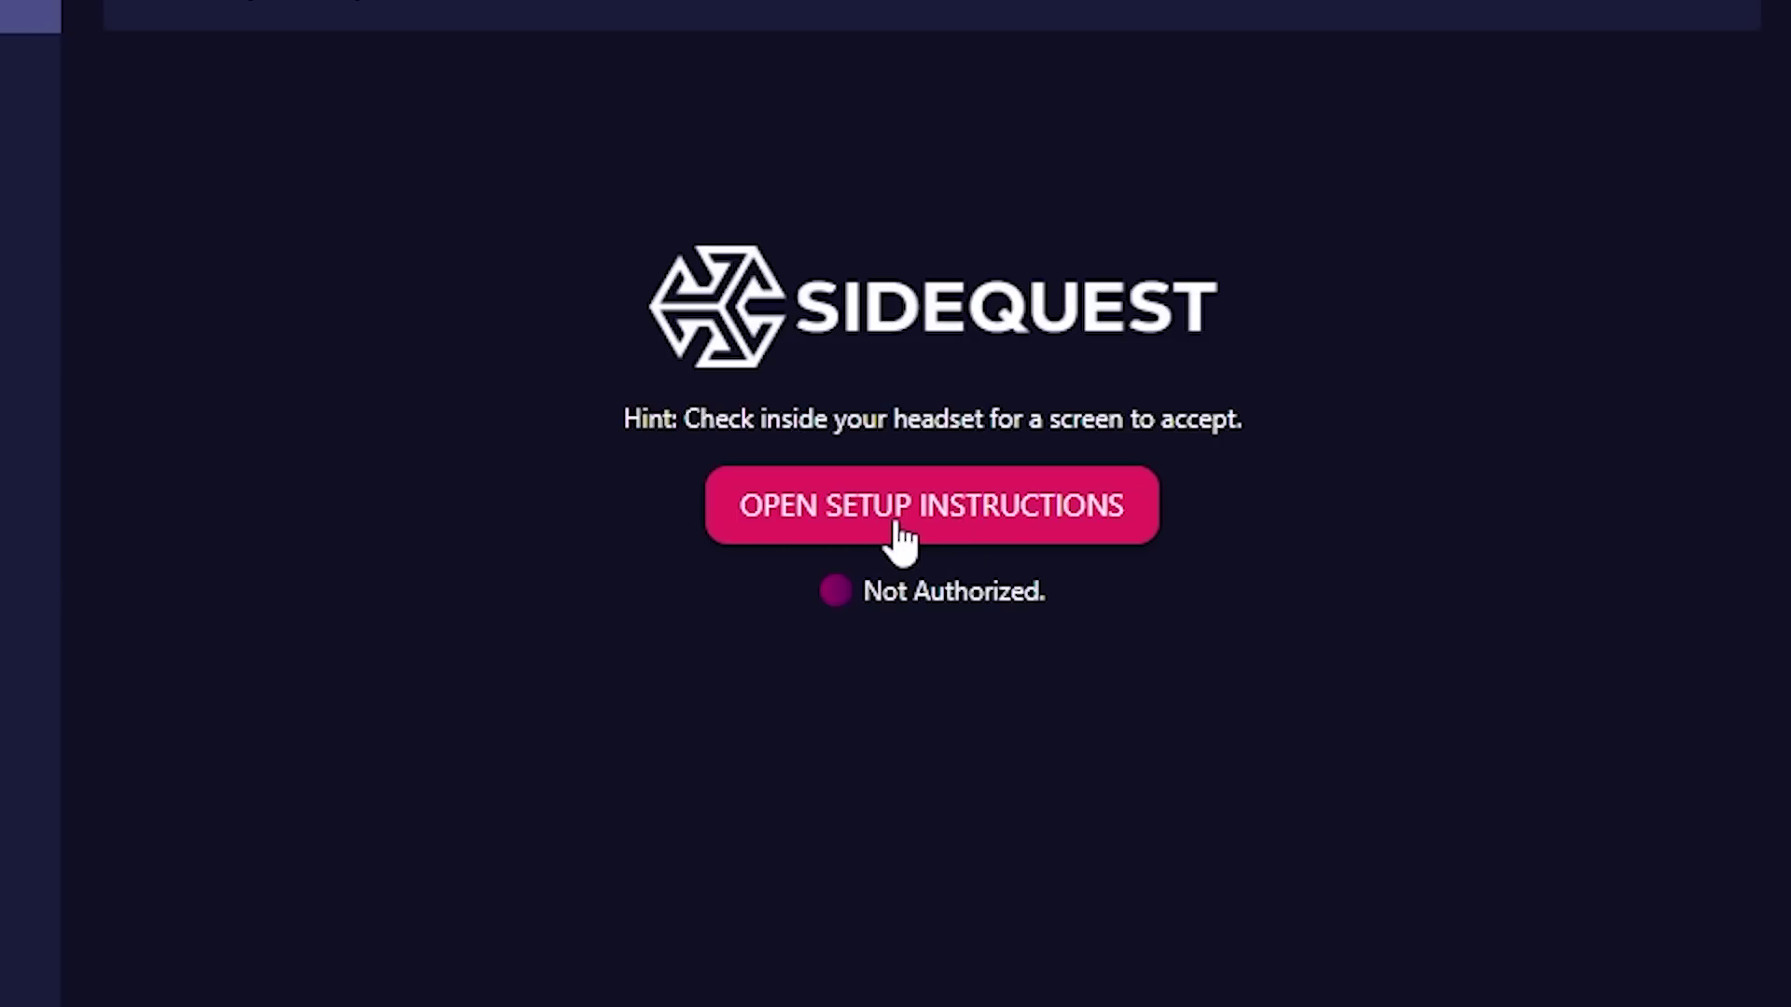
- Open SideQuest's headset setup instructions at Step 1: Create Org
left_click(897, 529)
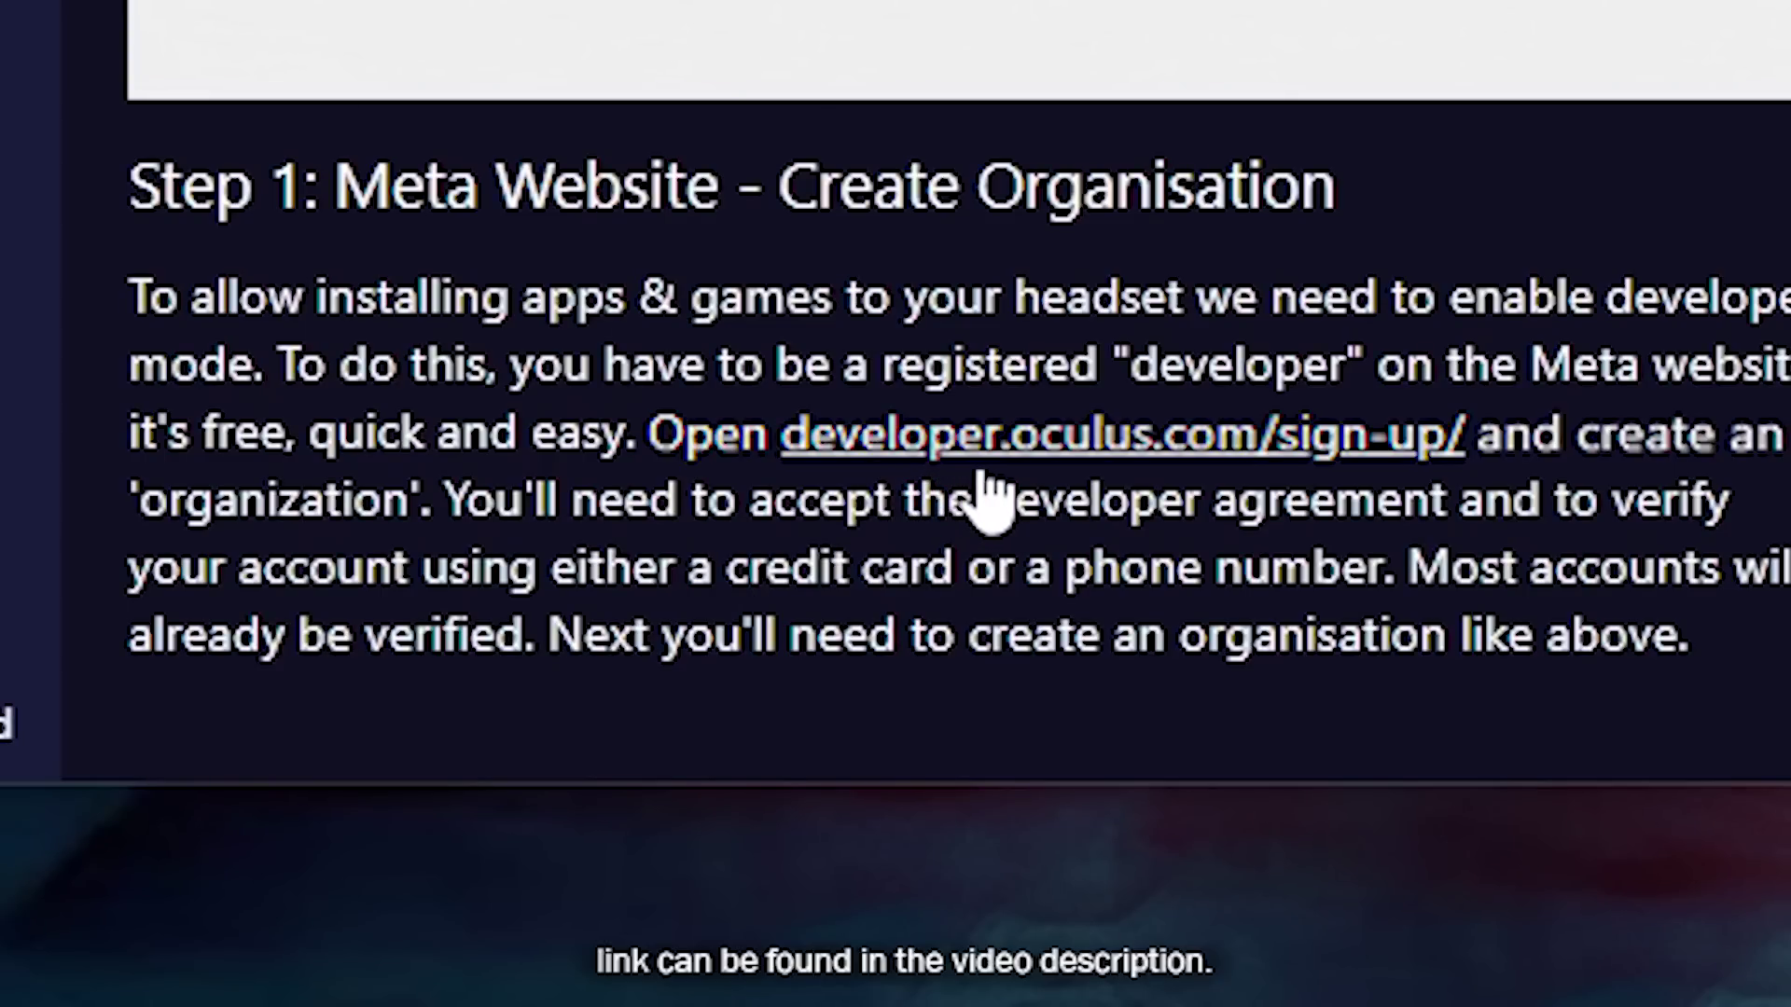
- Sign in and create a developer organization named 'hello my nam', accepting the terms
left_click(981, 474)
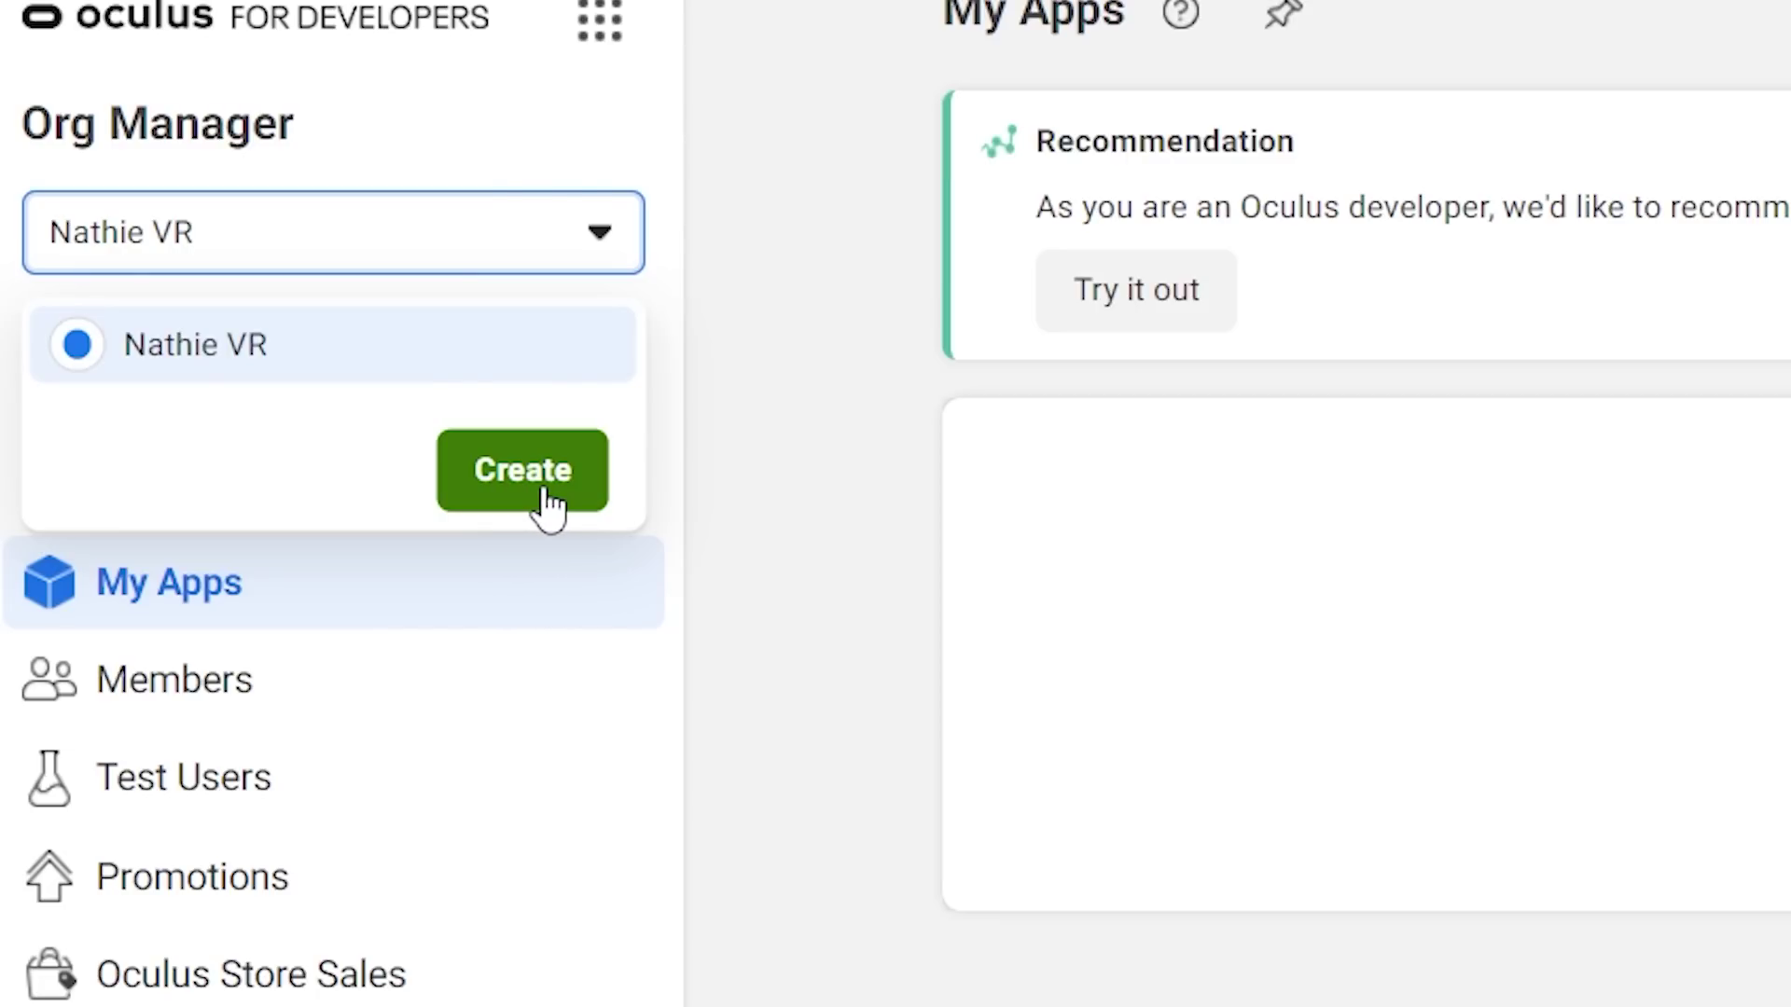
left_click(550, 504)
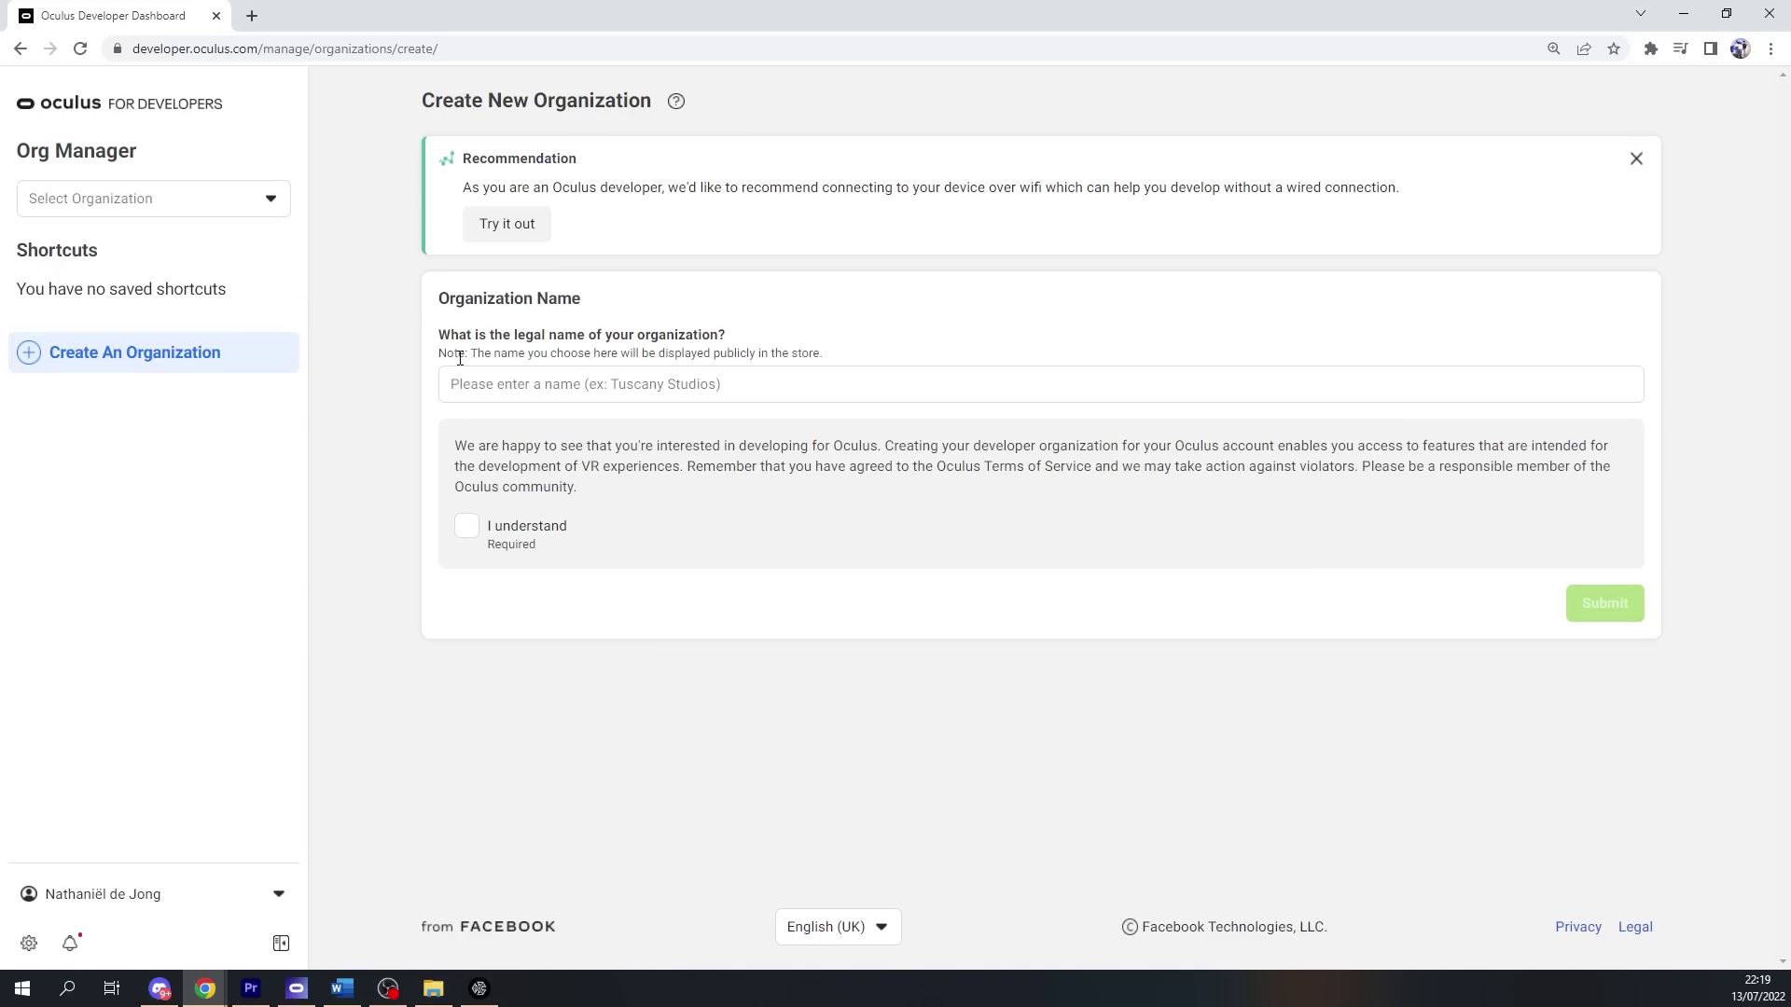
left_click(543, 380)
type("hello ")
type("my name is nathie")
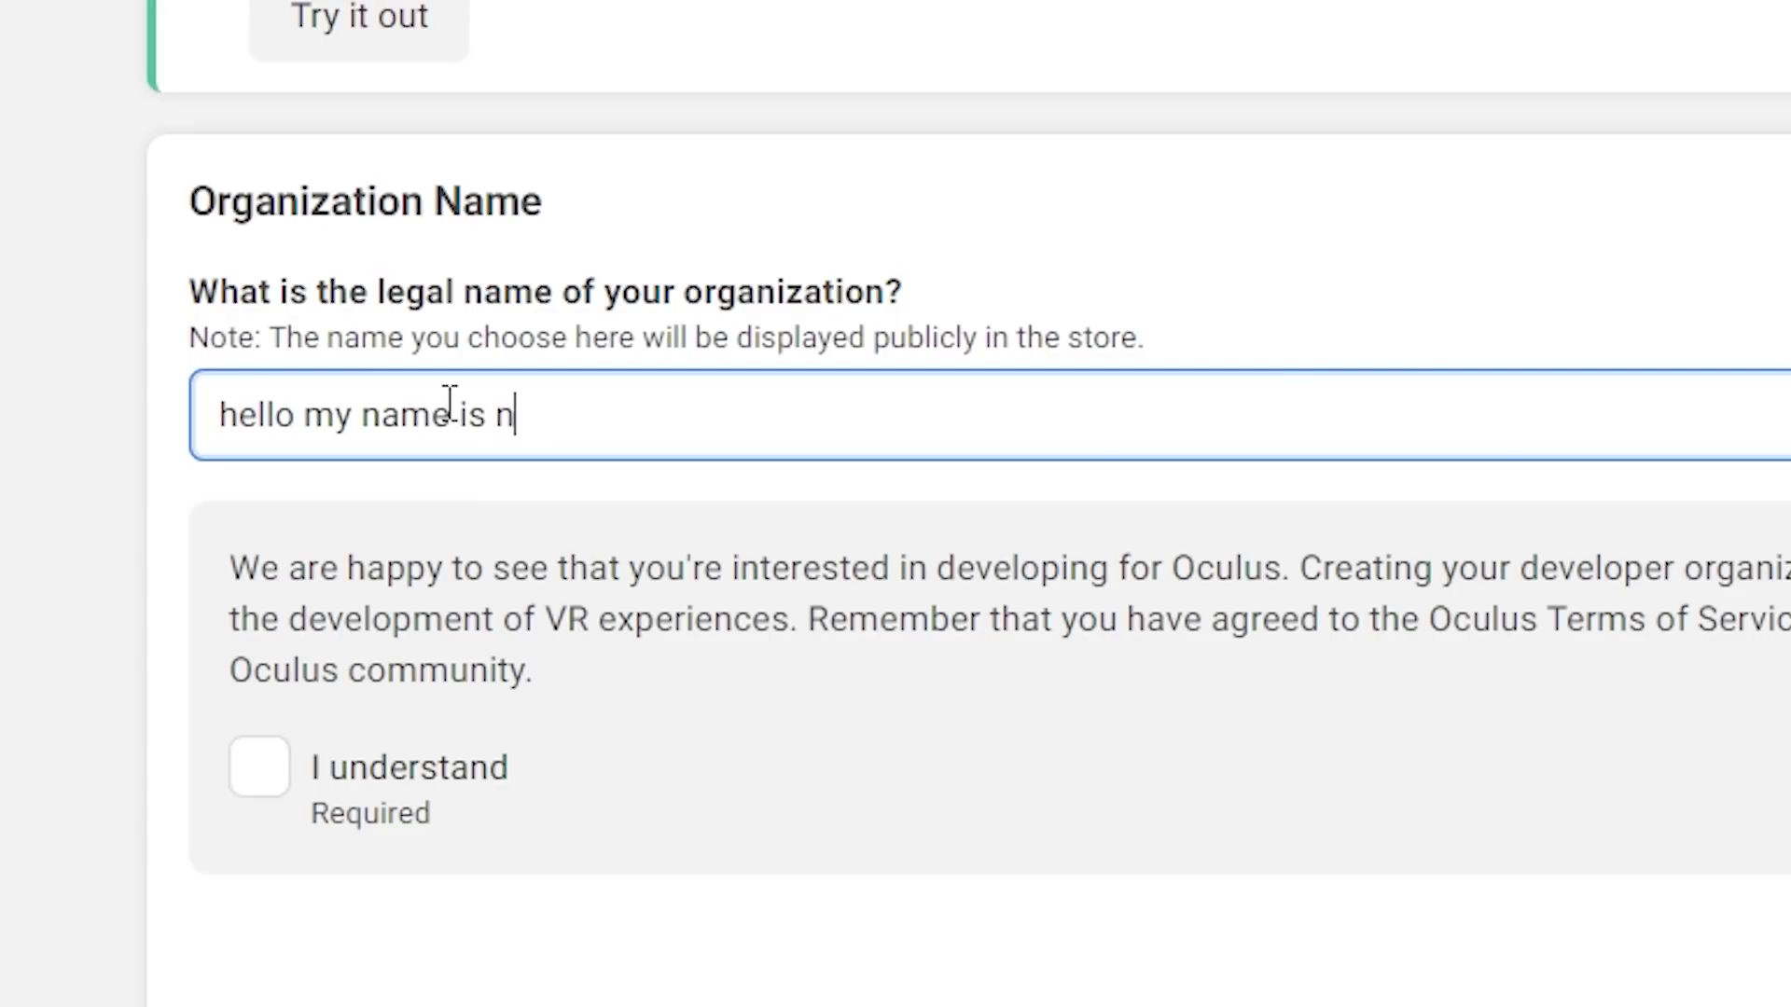
left_click(72, 474)
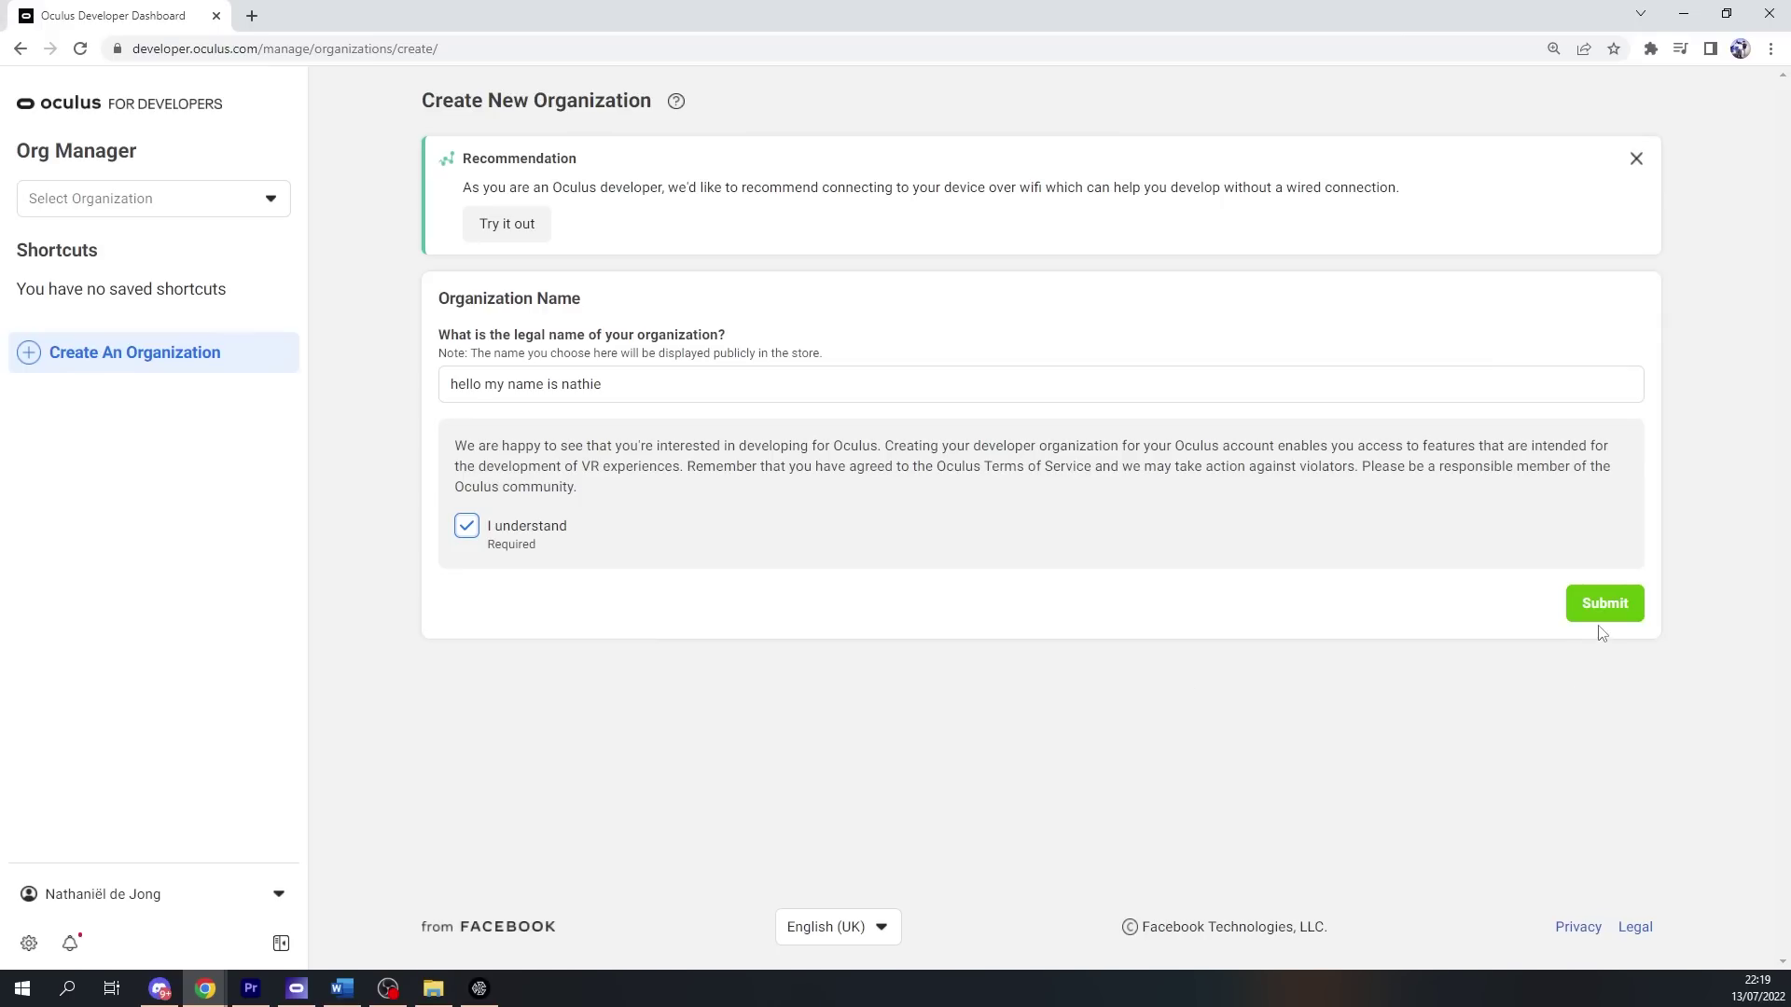
left_click(1604, 604)
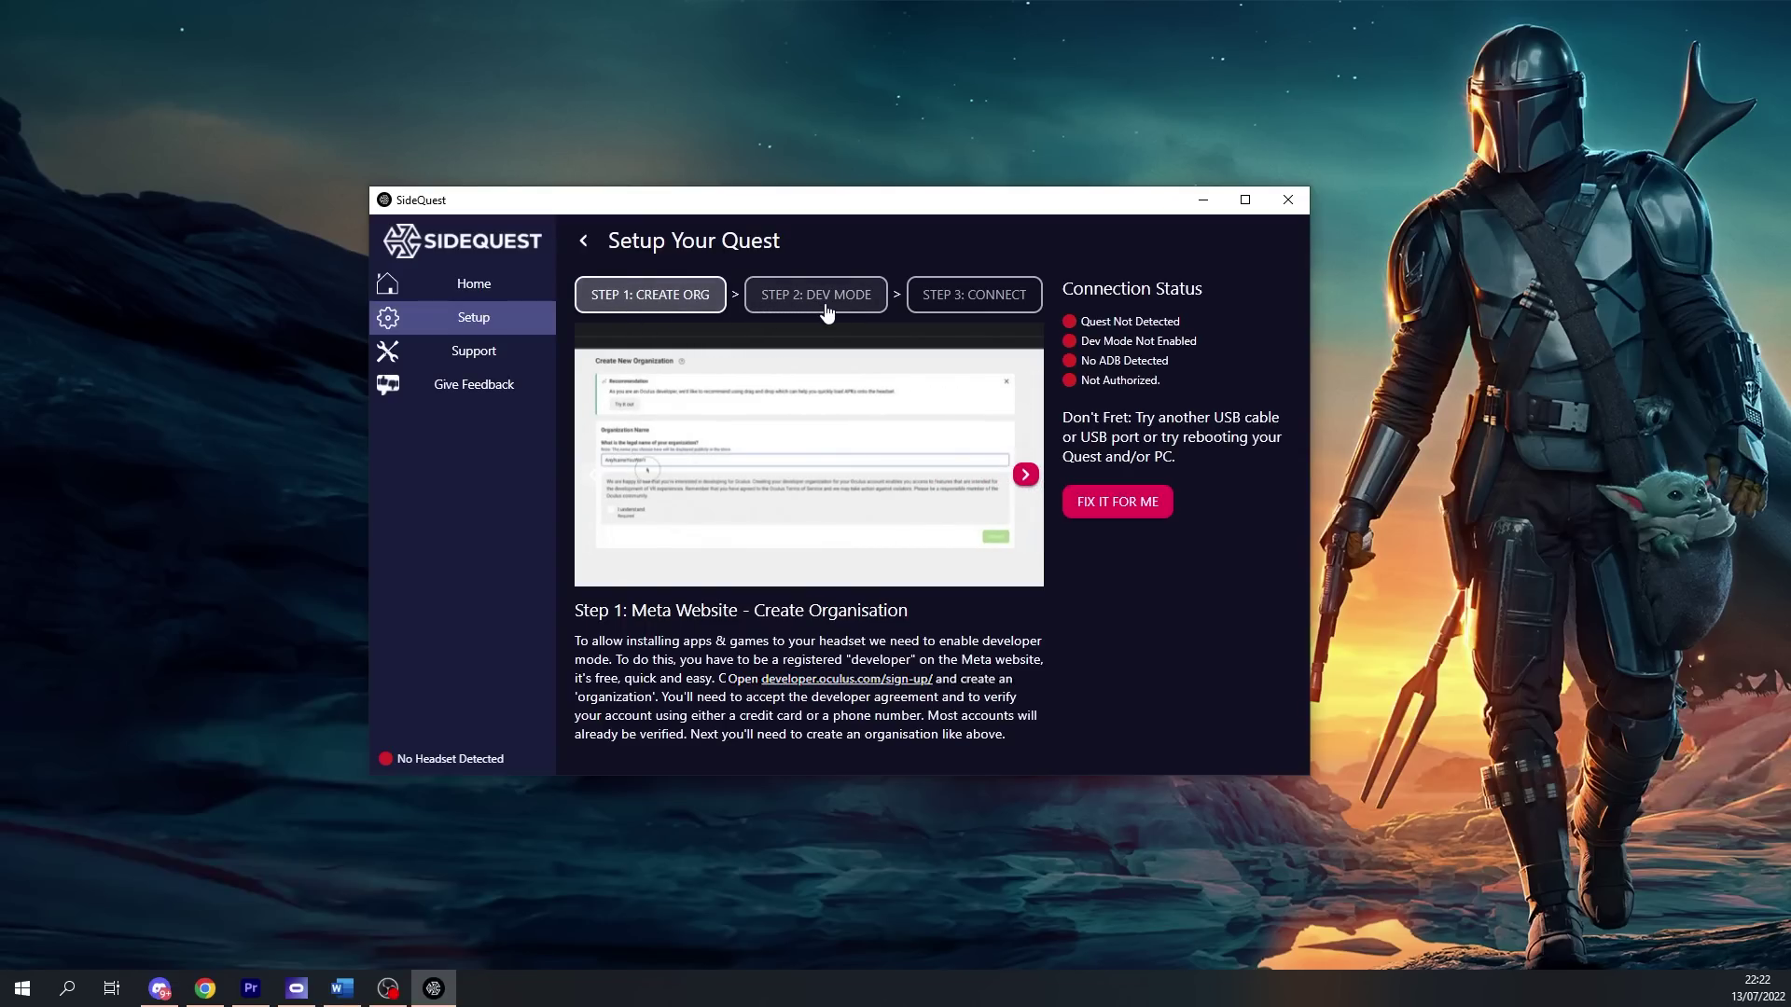
- Show the Step 2: Dev Mode instructions in the setup guide
left_click(827, 311)
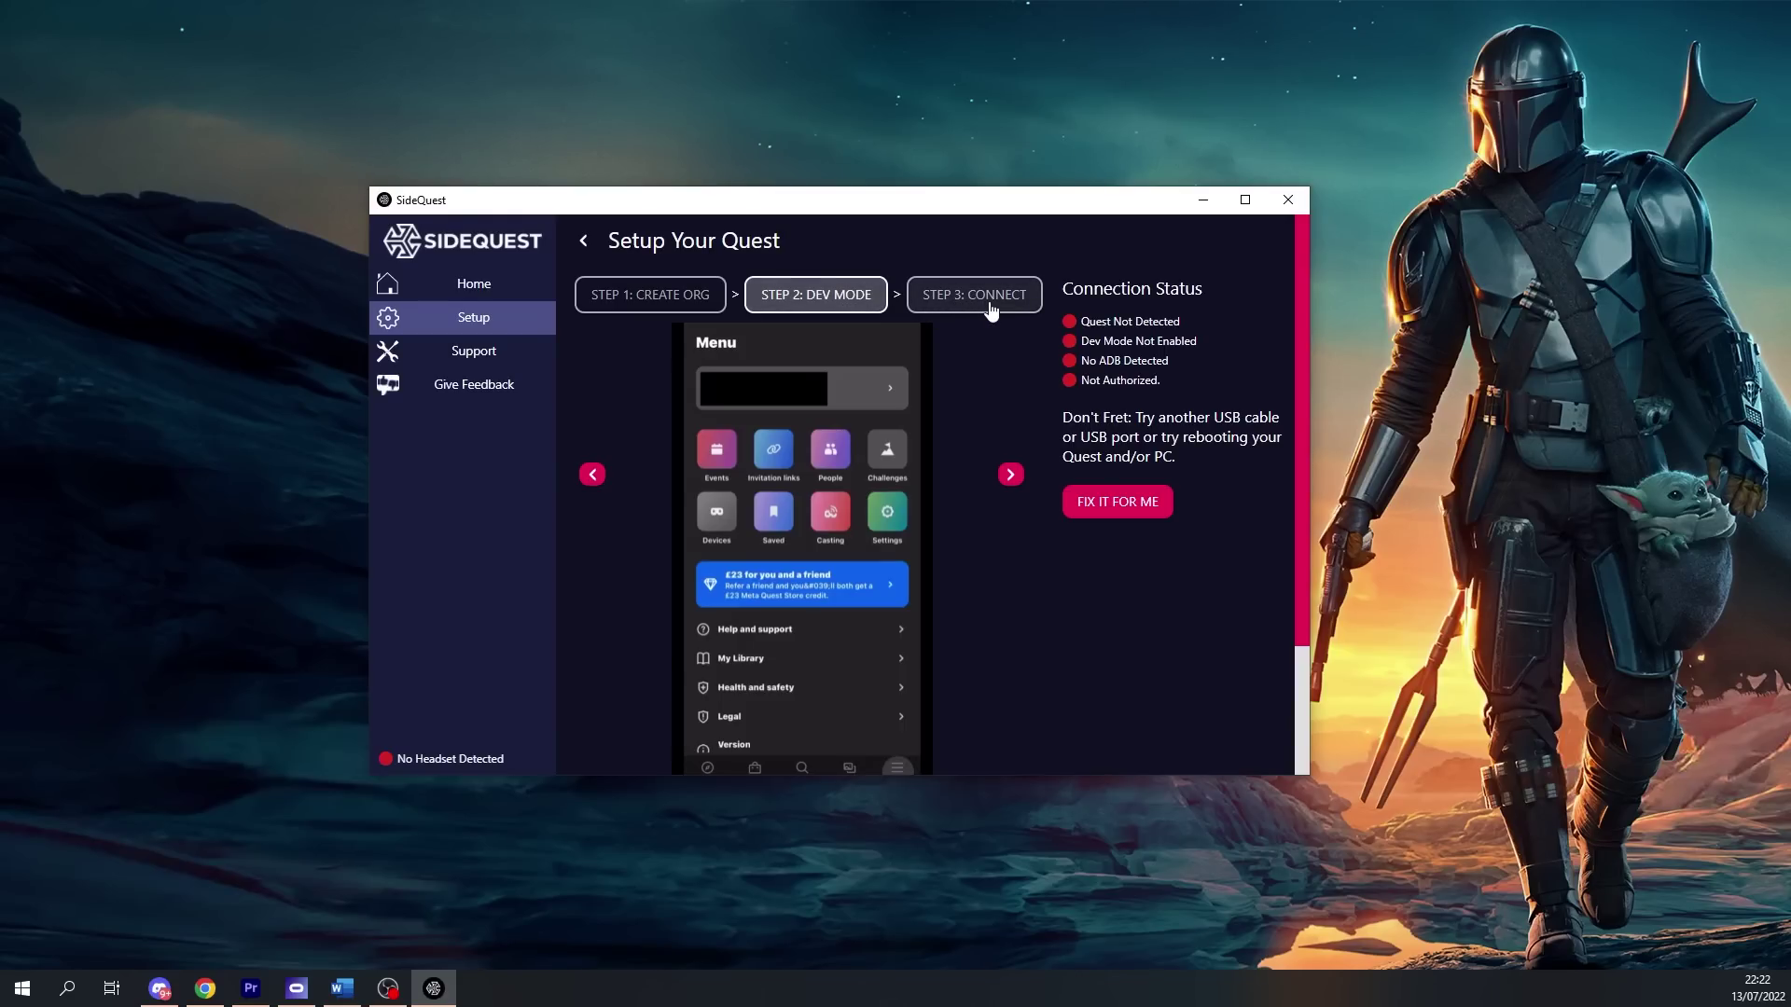
- Show the Step 3: Connect instructions for USB connection and debugging
left_click(990, 307)
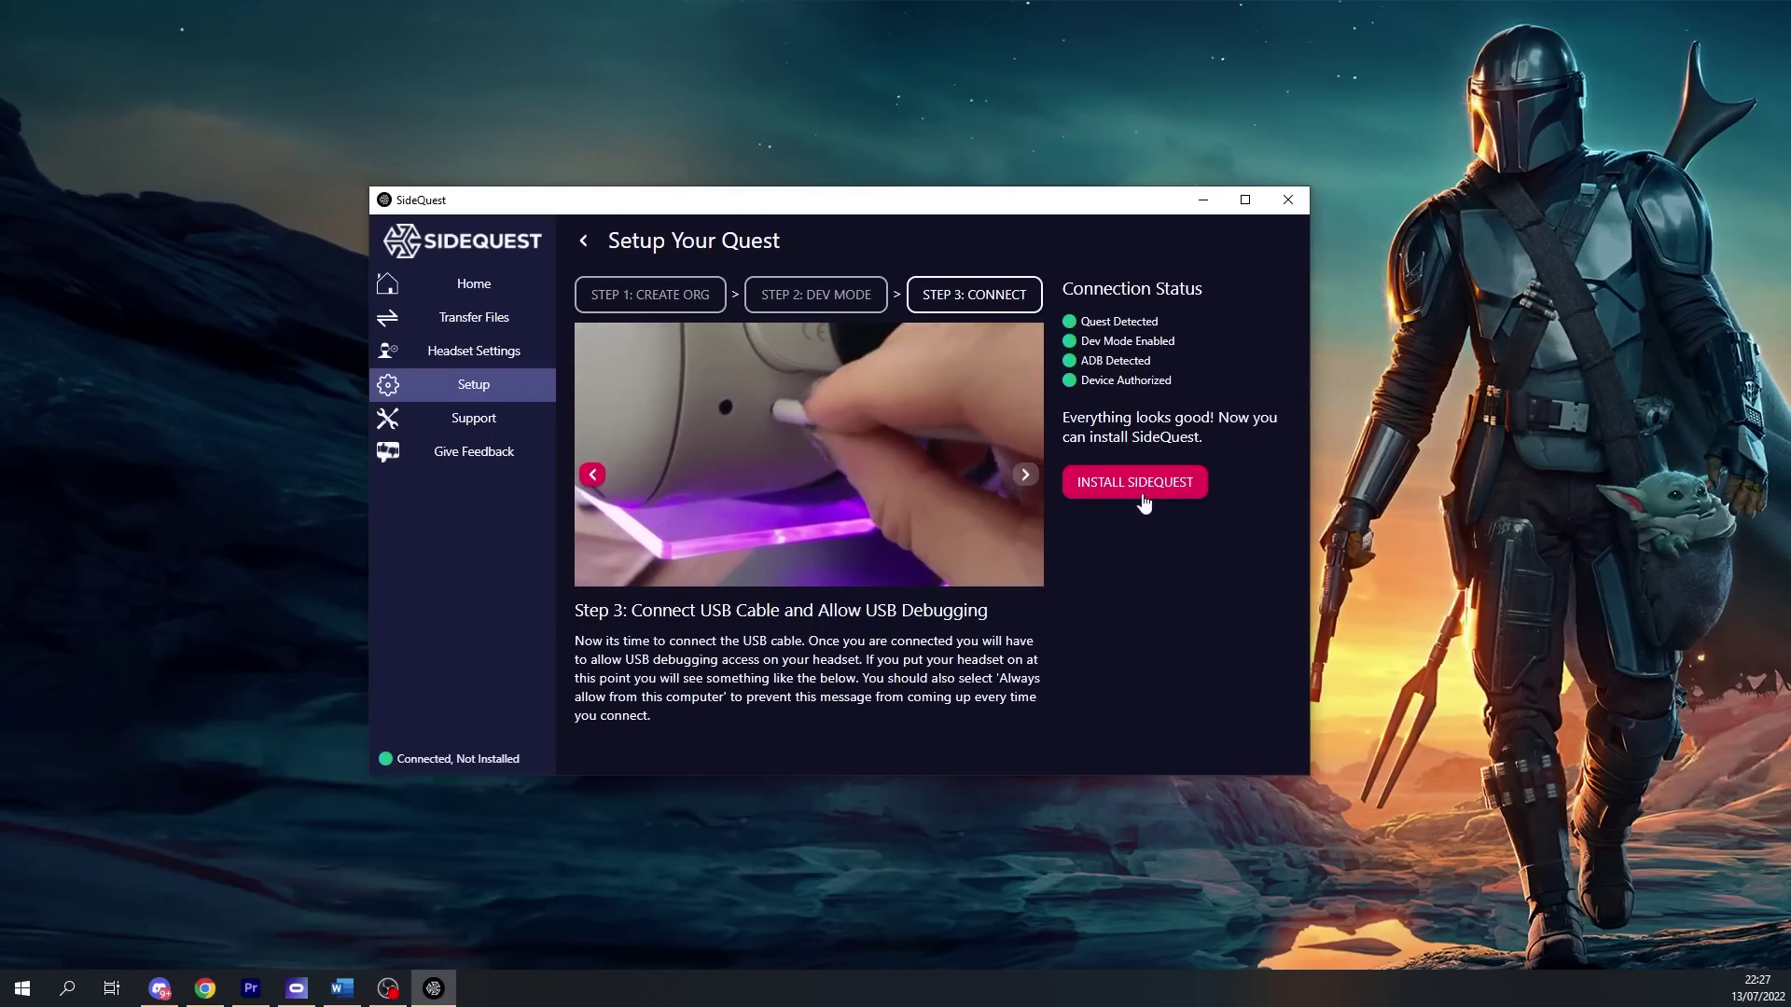
- Install SideQuest into the headset from the Home page
left_click(1138, 485)
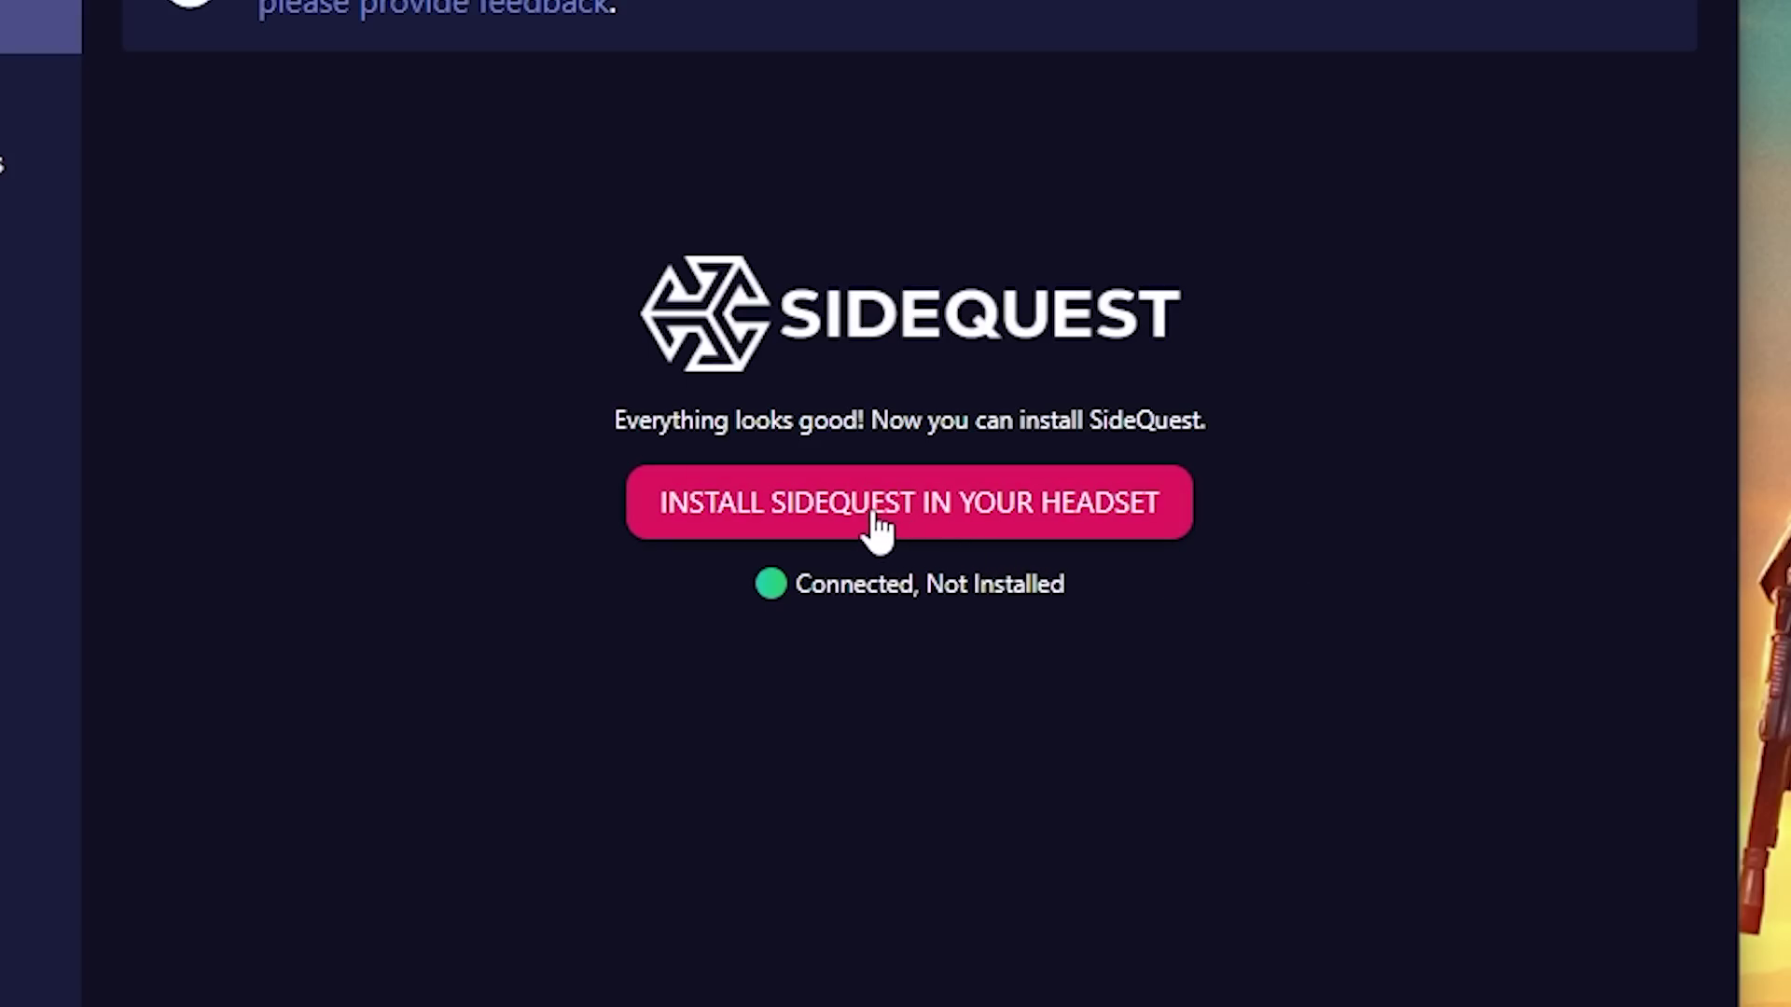
left_click(875, 515)
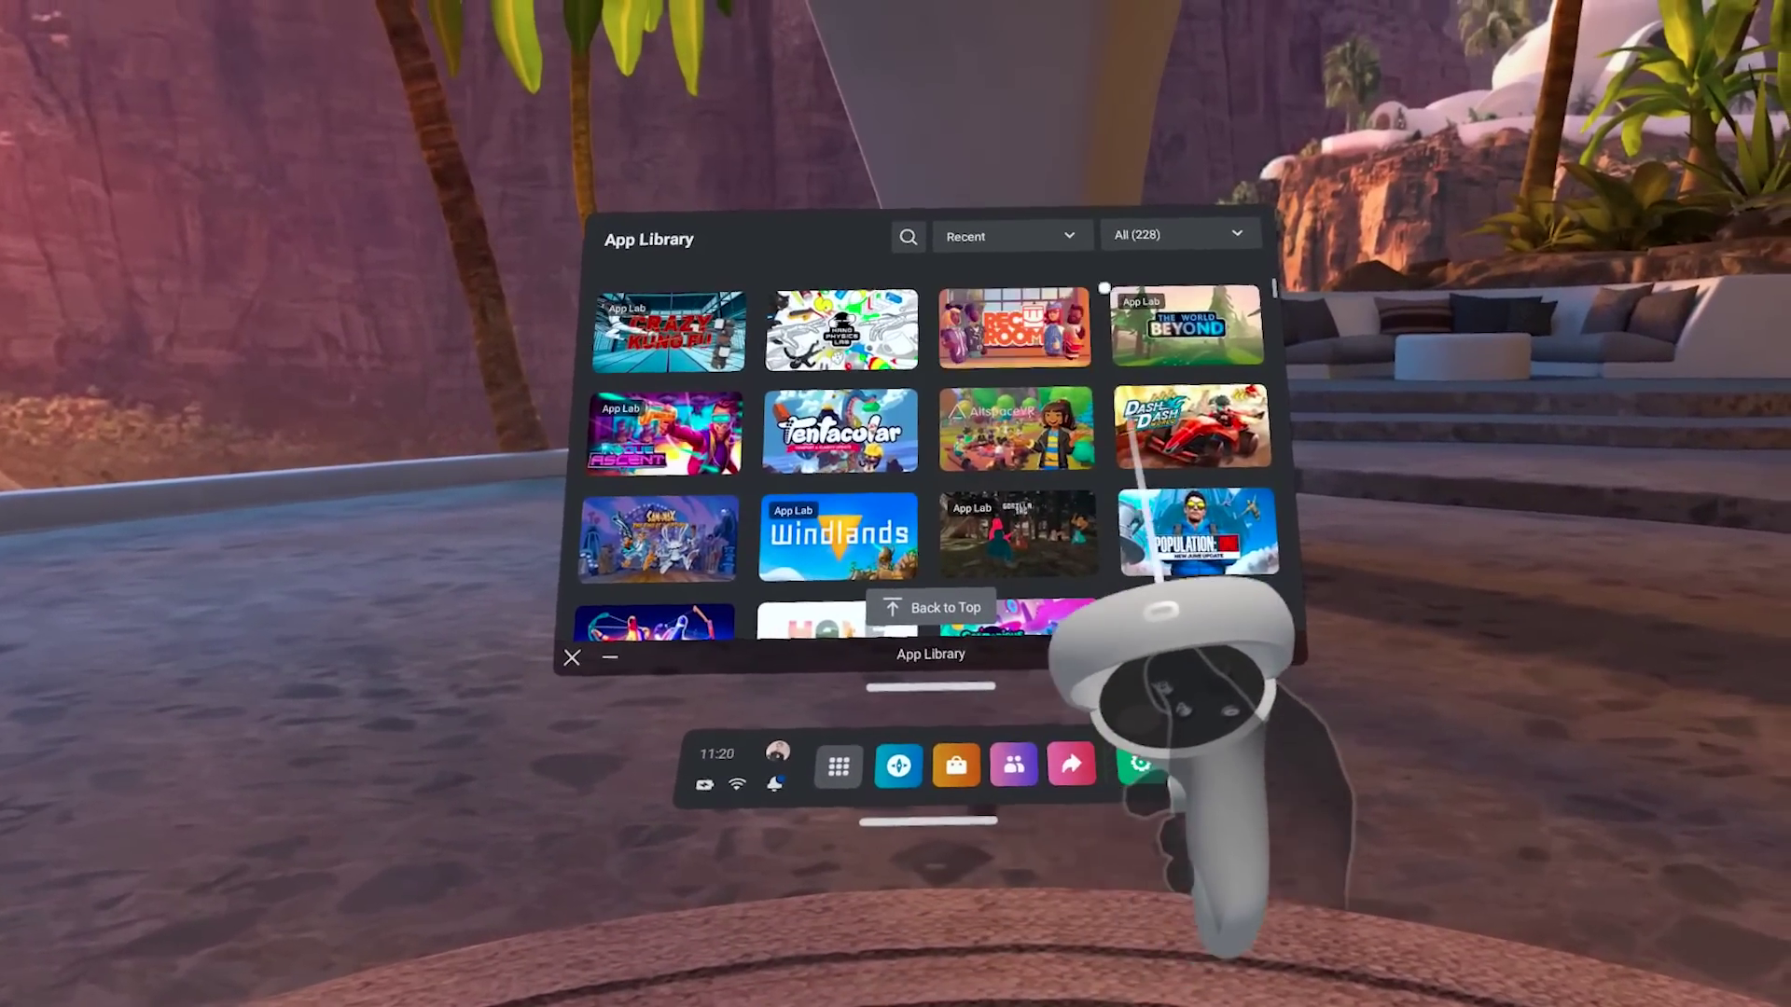
- Filter the App Library to Unknown Sources and launch SideQuest
left_click(1180, 235)
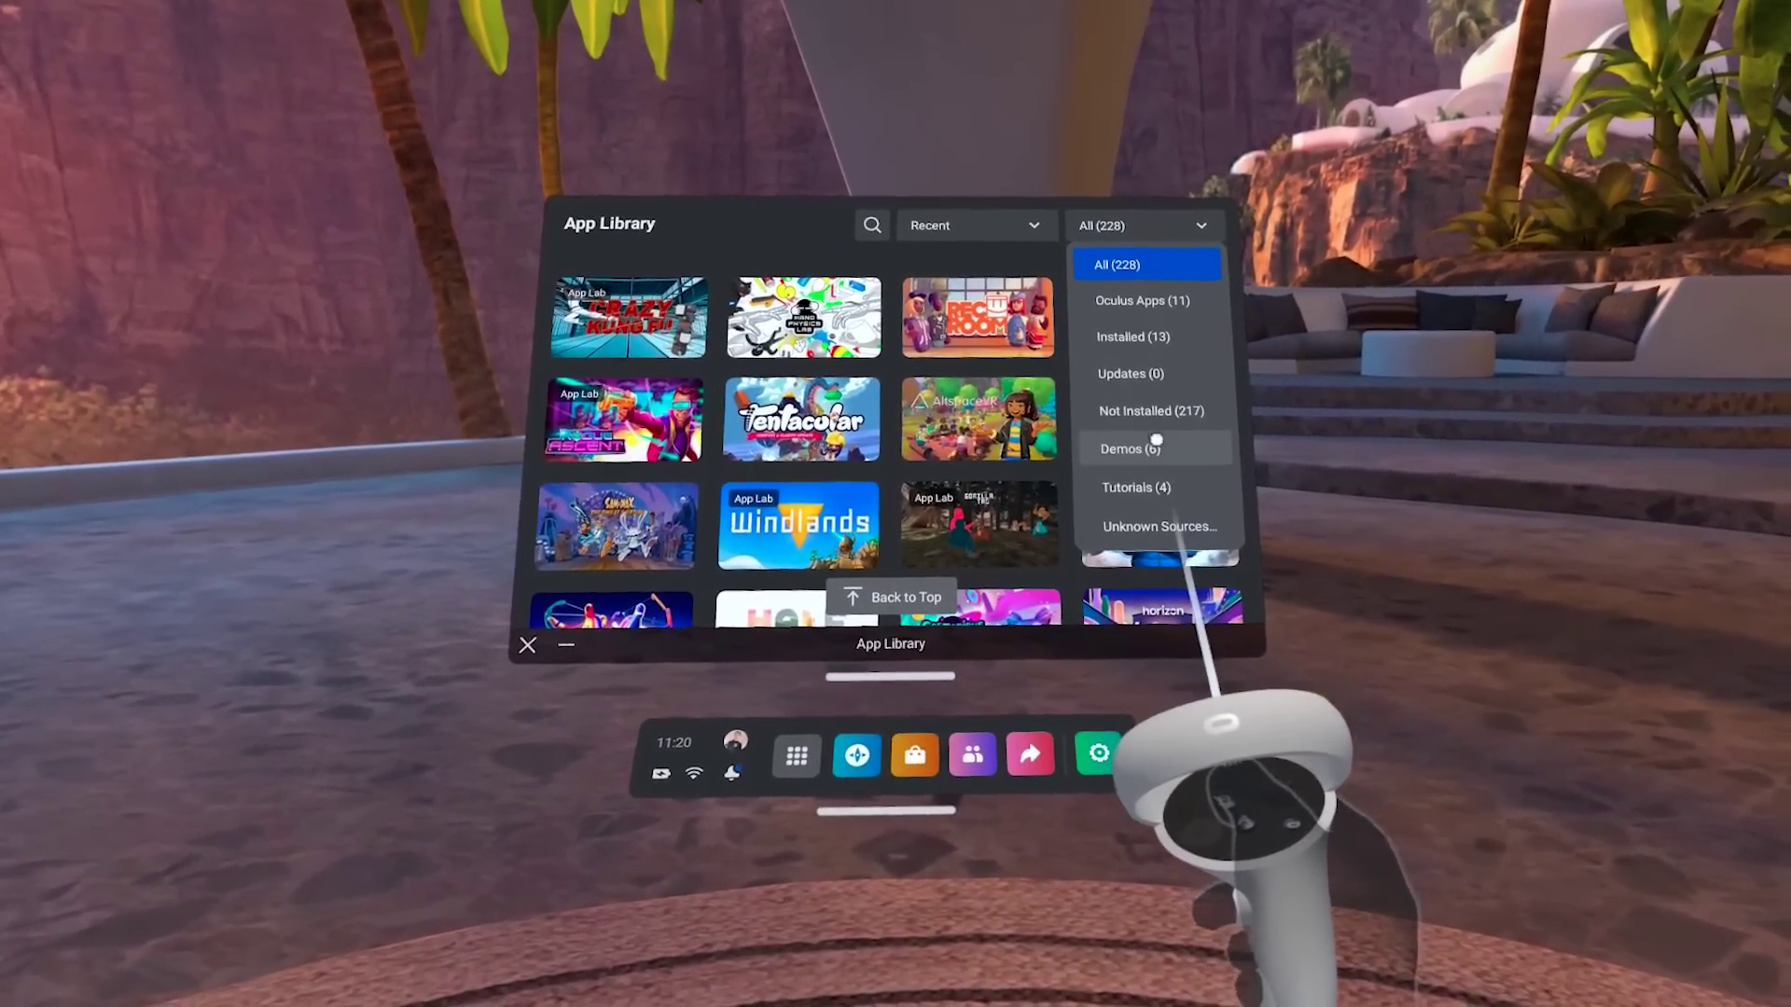
left_click(1159, 525)
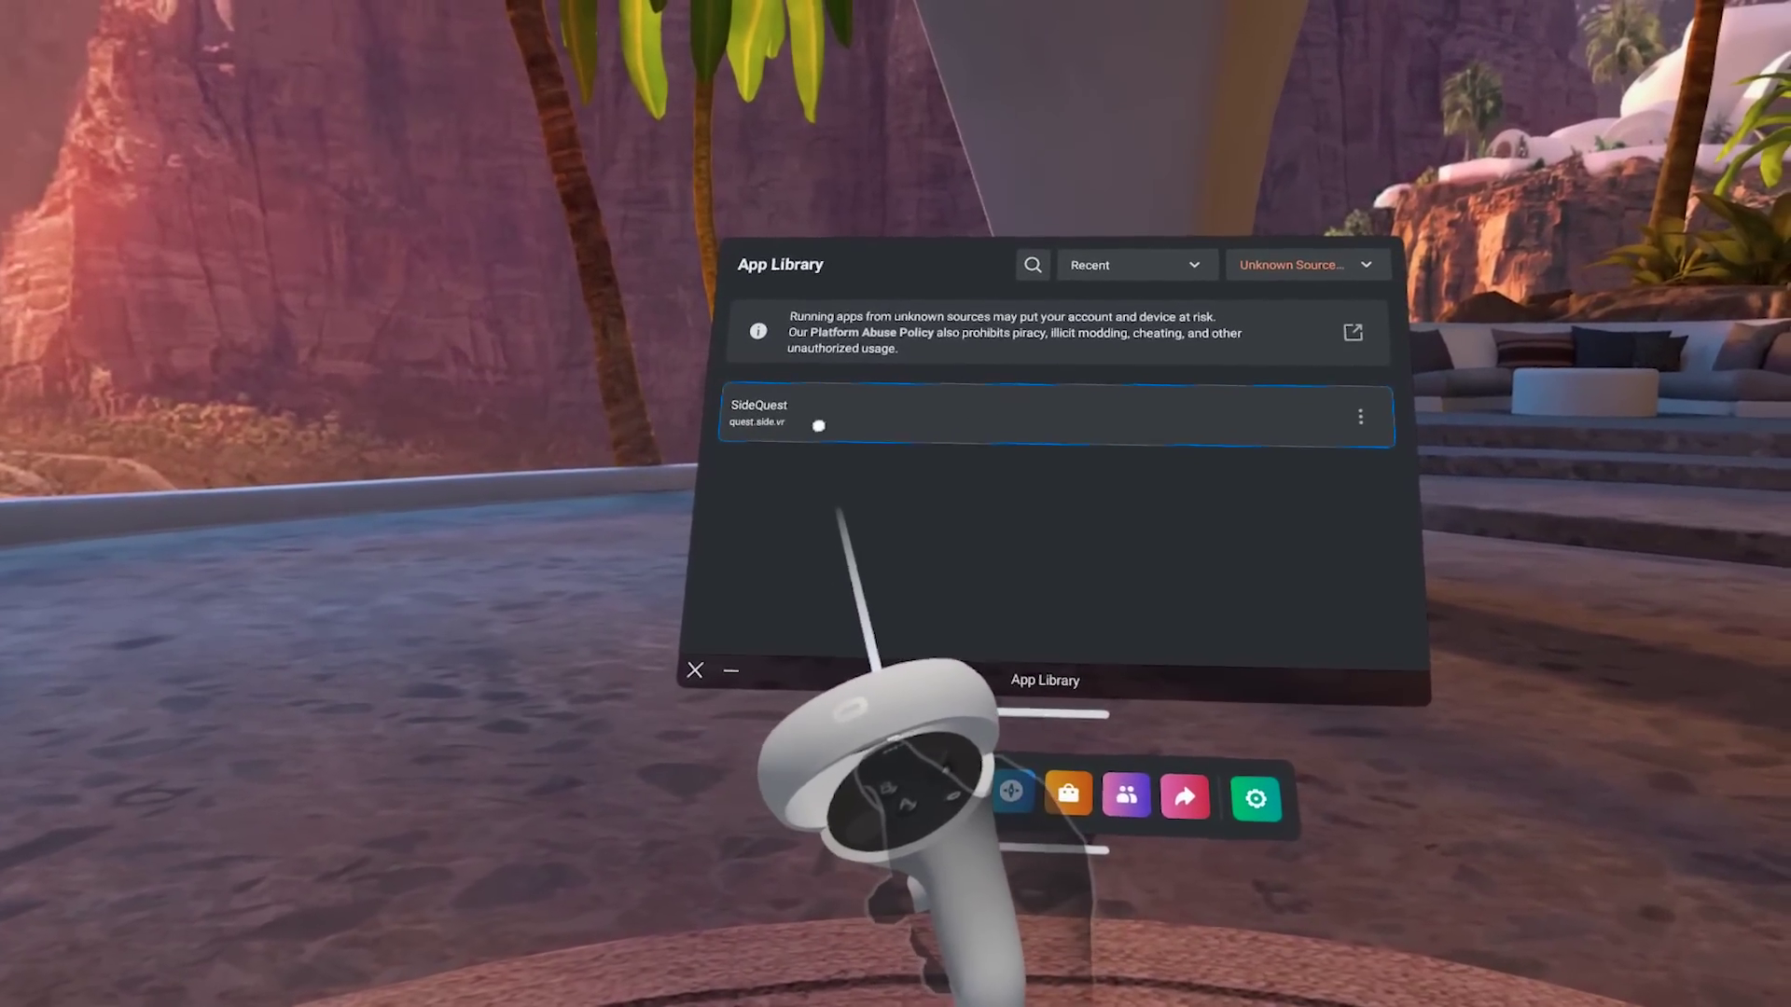
left_click(814, 426)
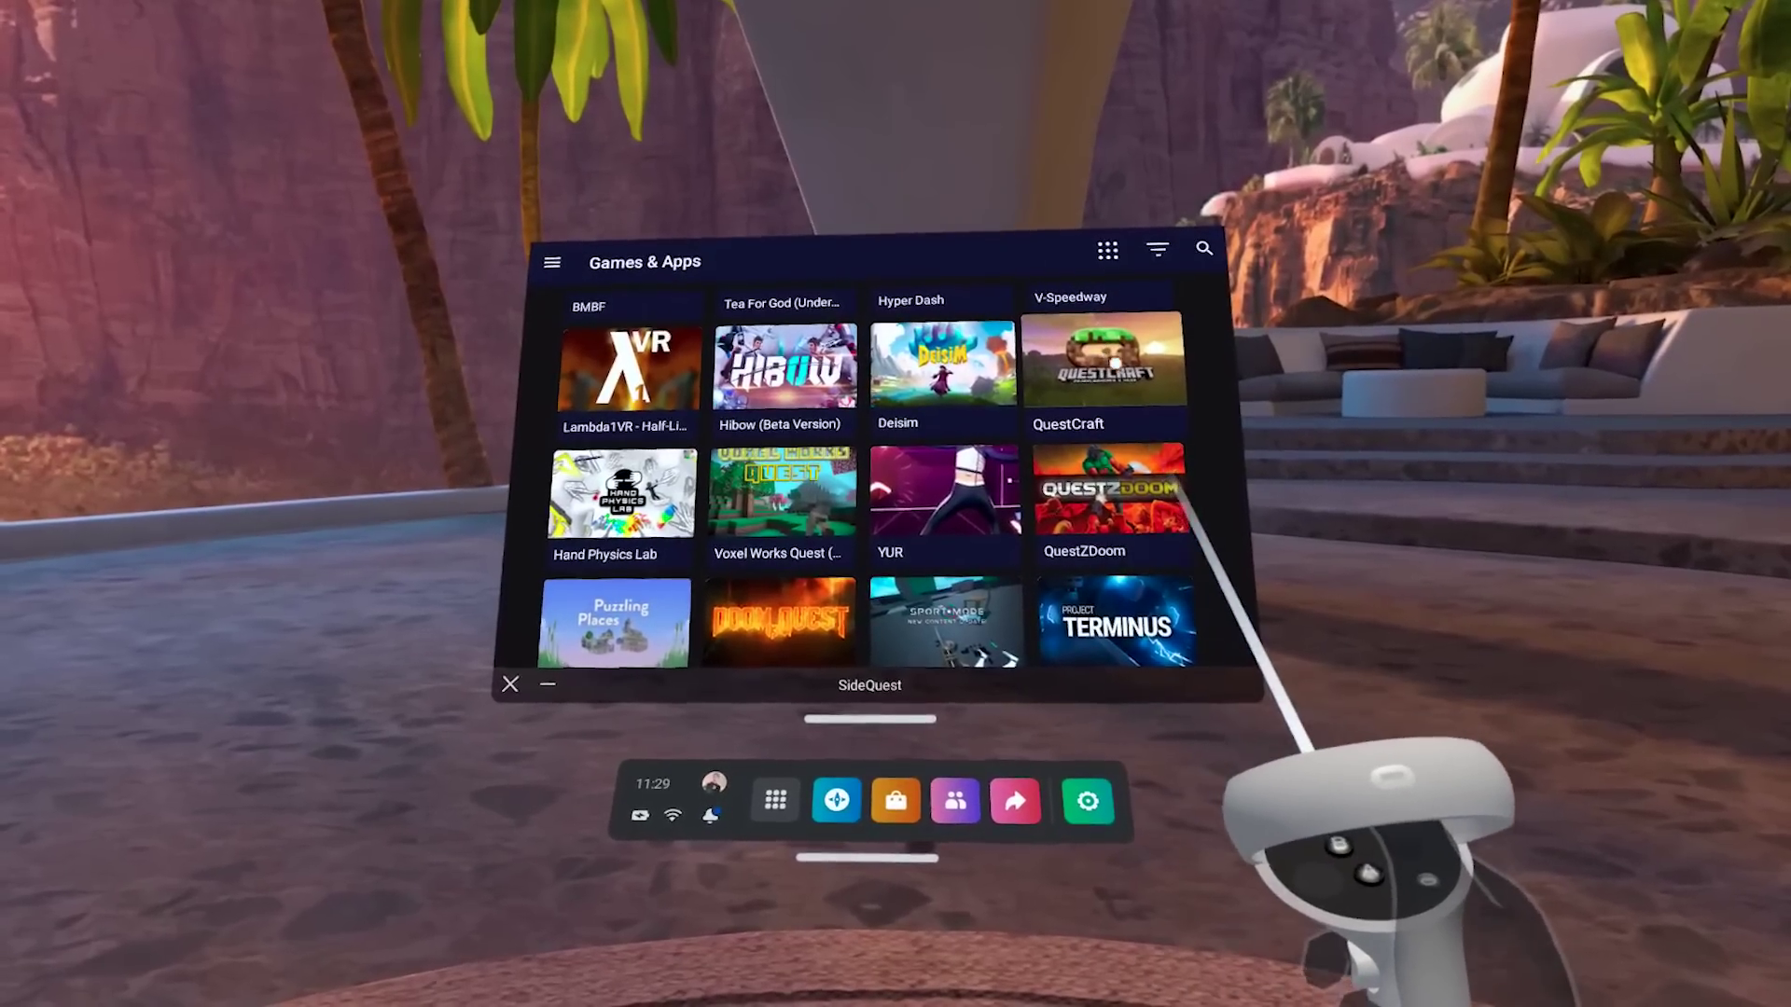
scroll(1183, 480, "down", 3)
scroll(1183, 481, "down", 5)
scroll(1126, 375, "down", 6)
scroll(1177, 489, "down", 6)
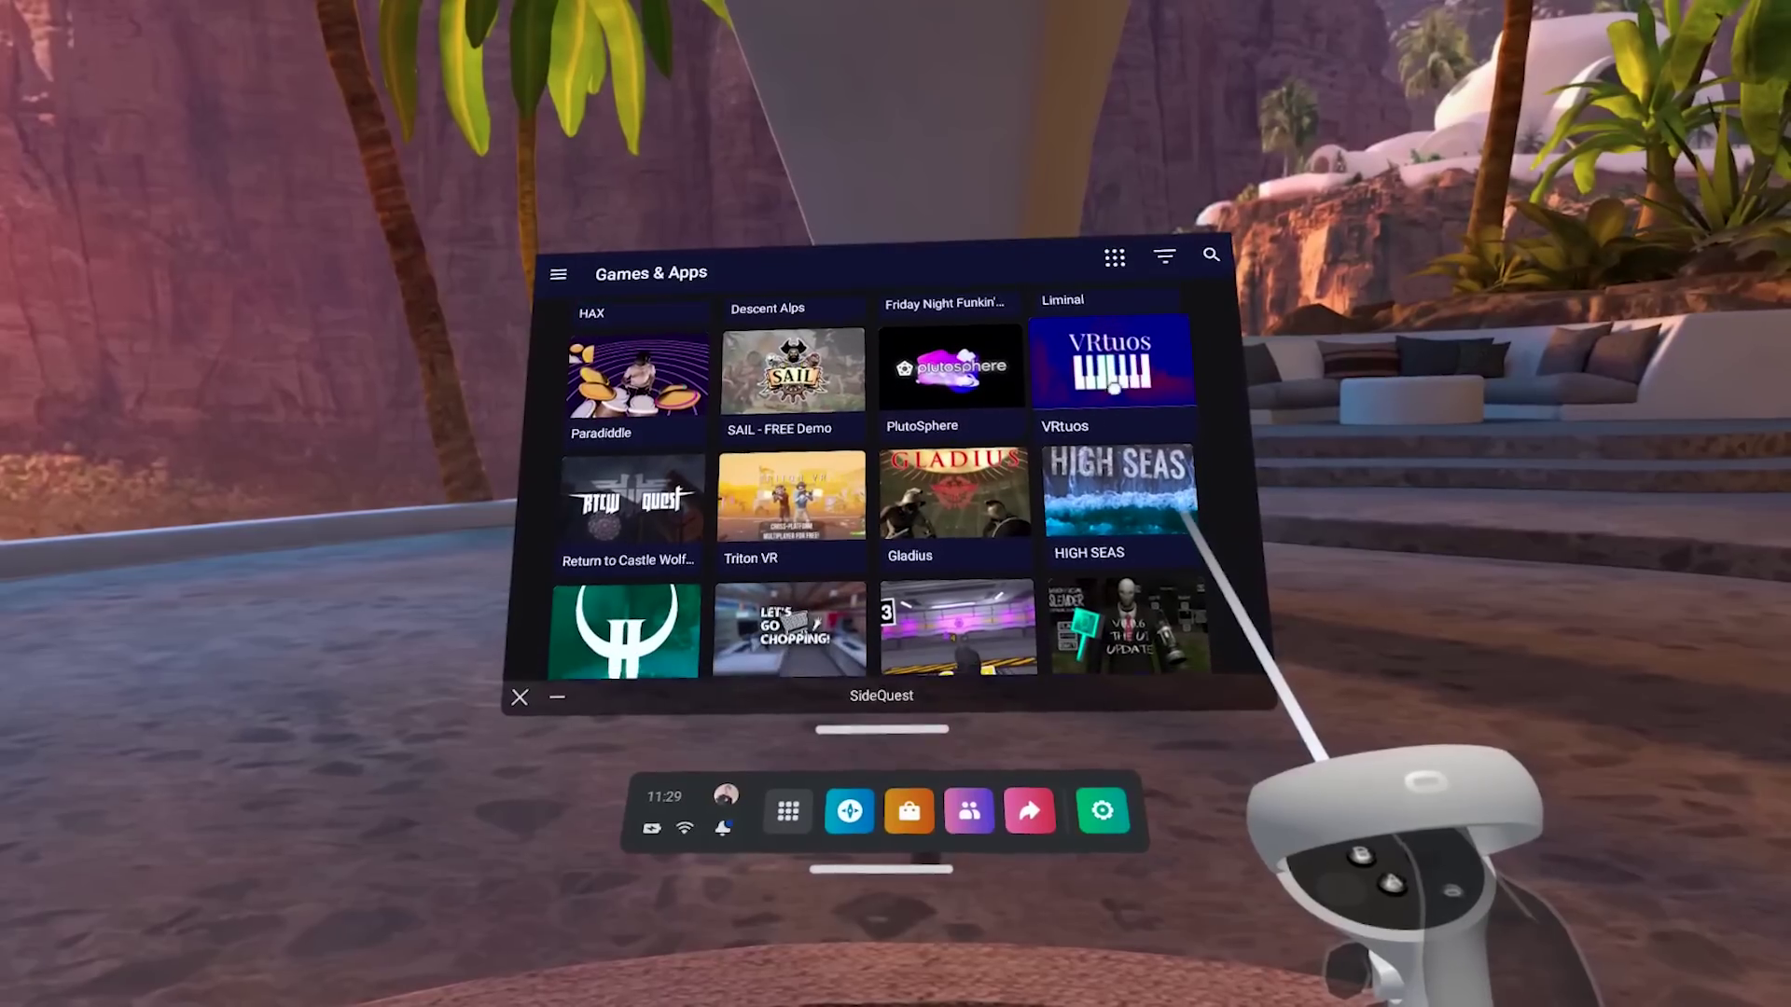
scroll(1192, 492, "down", 5)
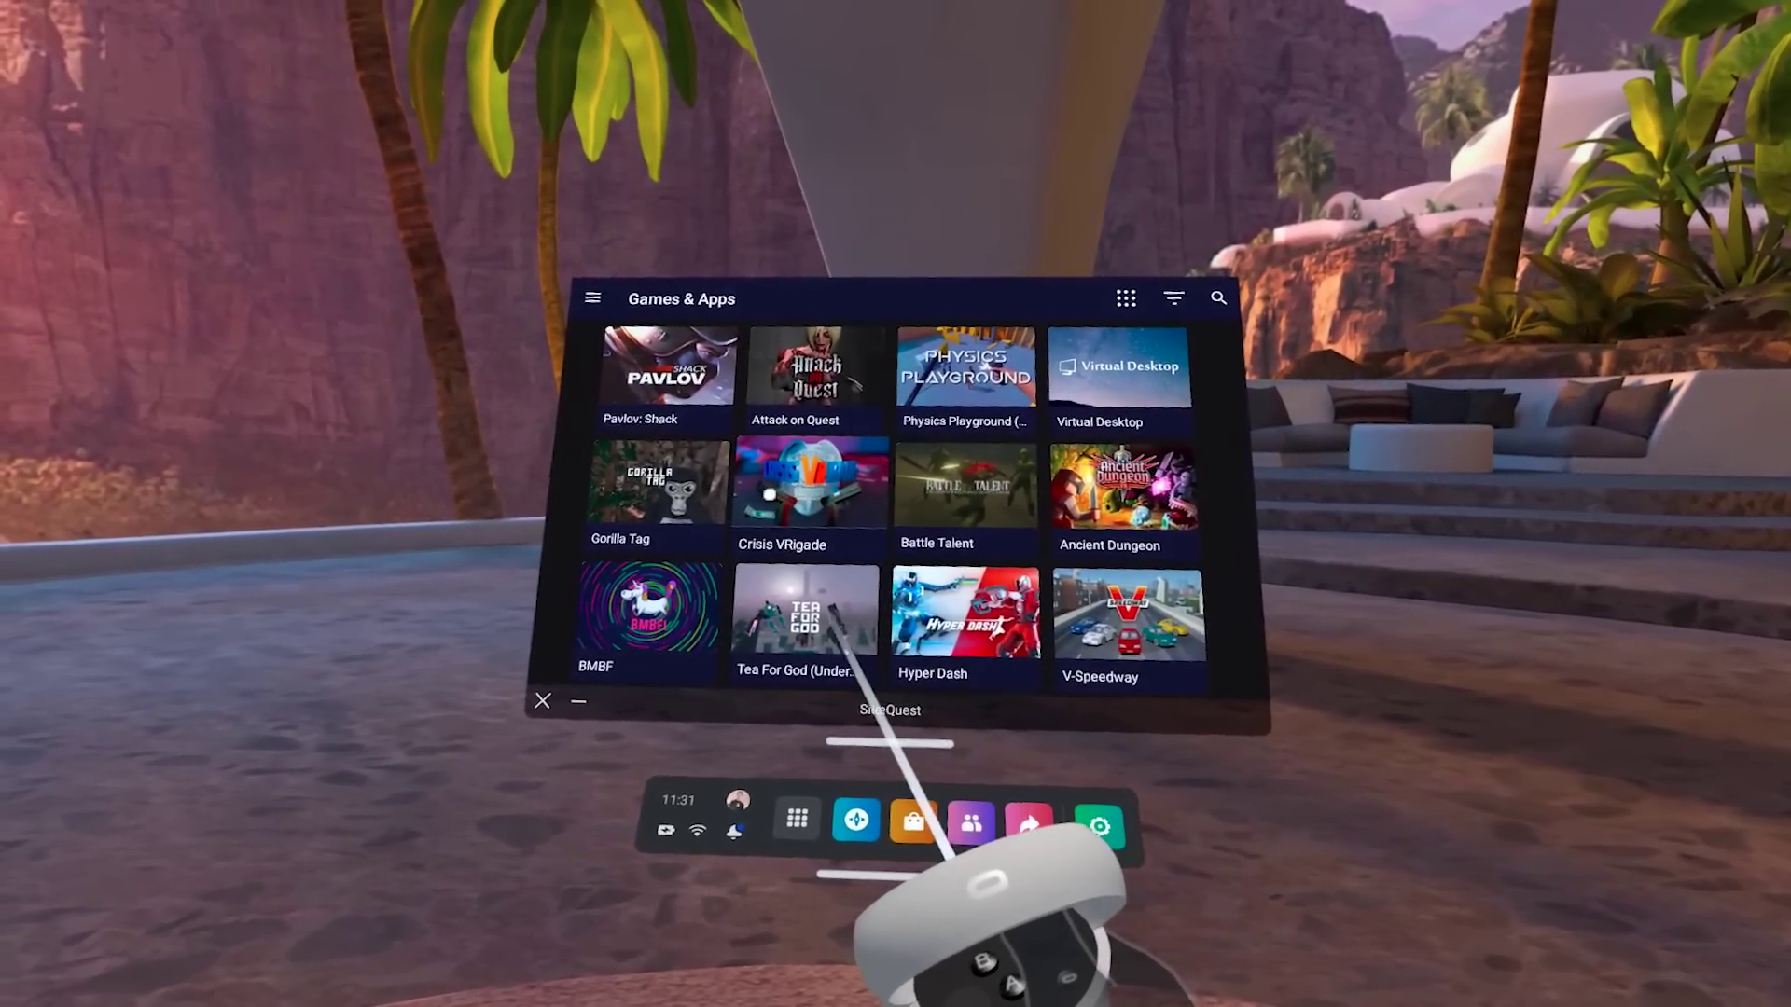
- Try downloading Gorilla Tag, then open the Doom3Quest app page instead
left_click(667, 489)
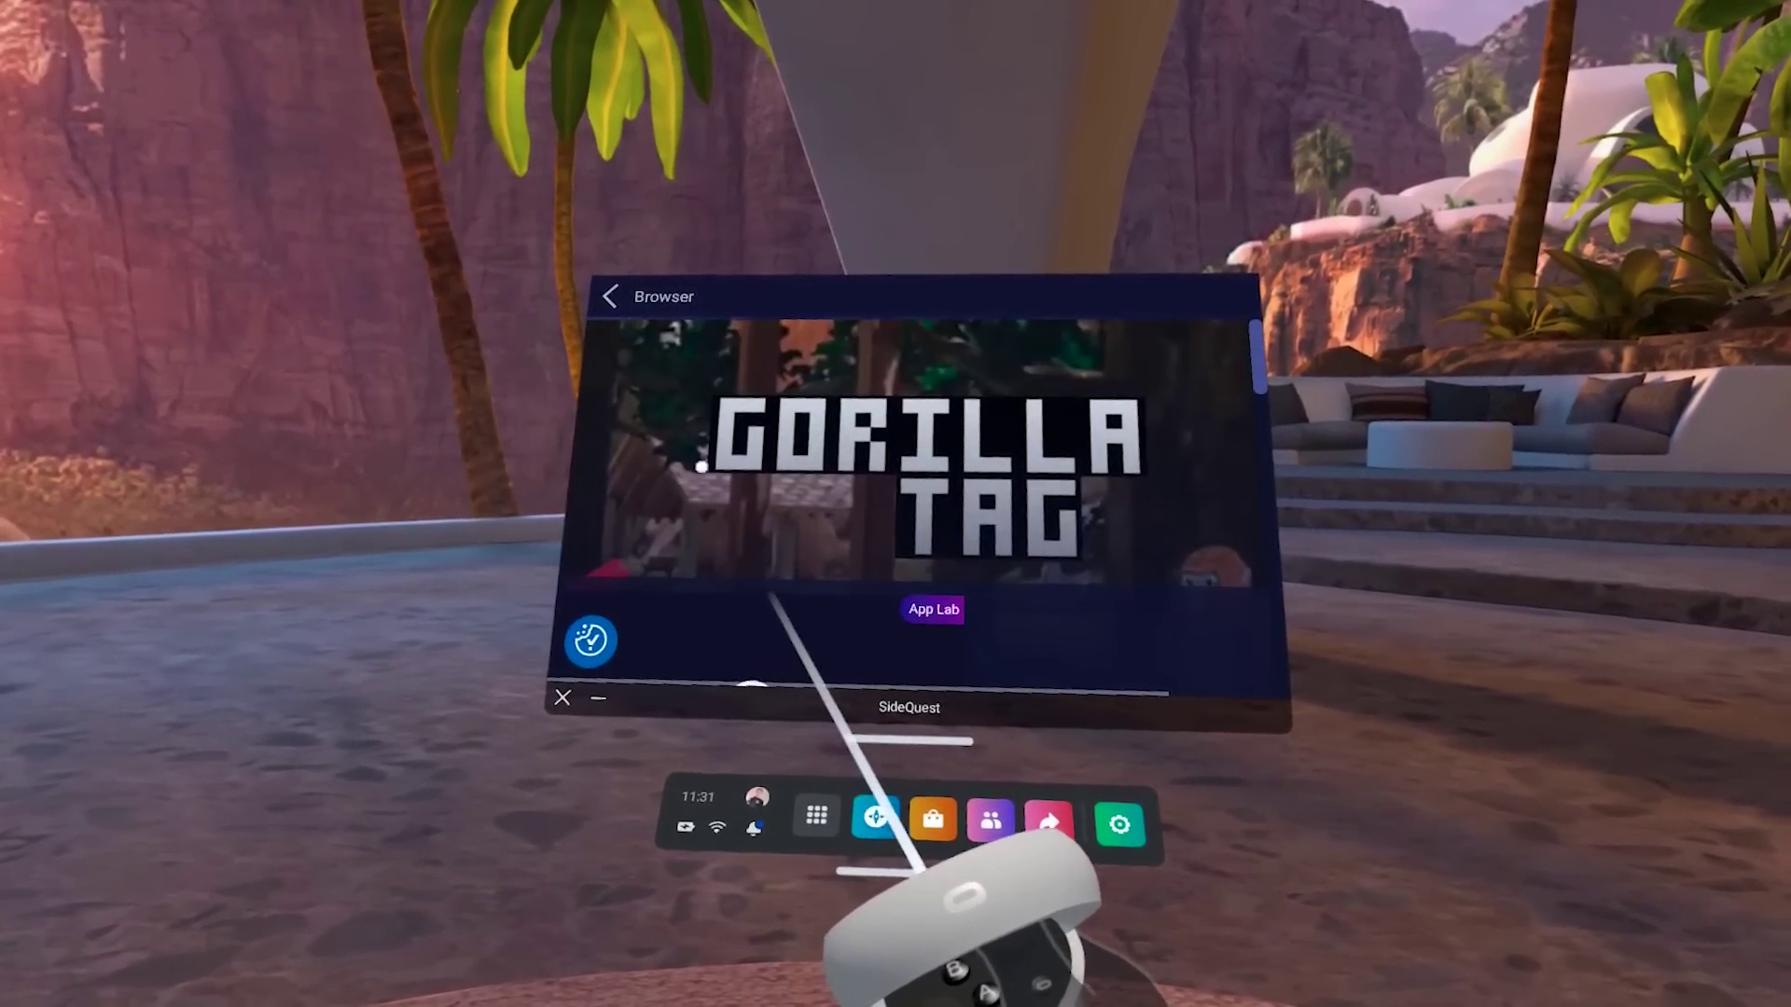
scroll(954, 474, "down", 3)
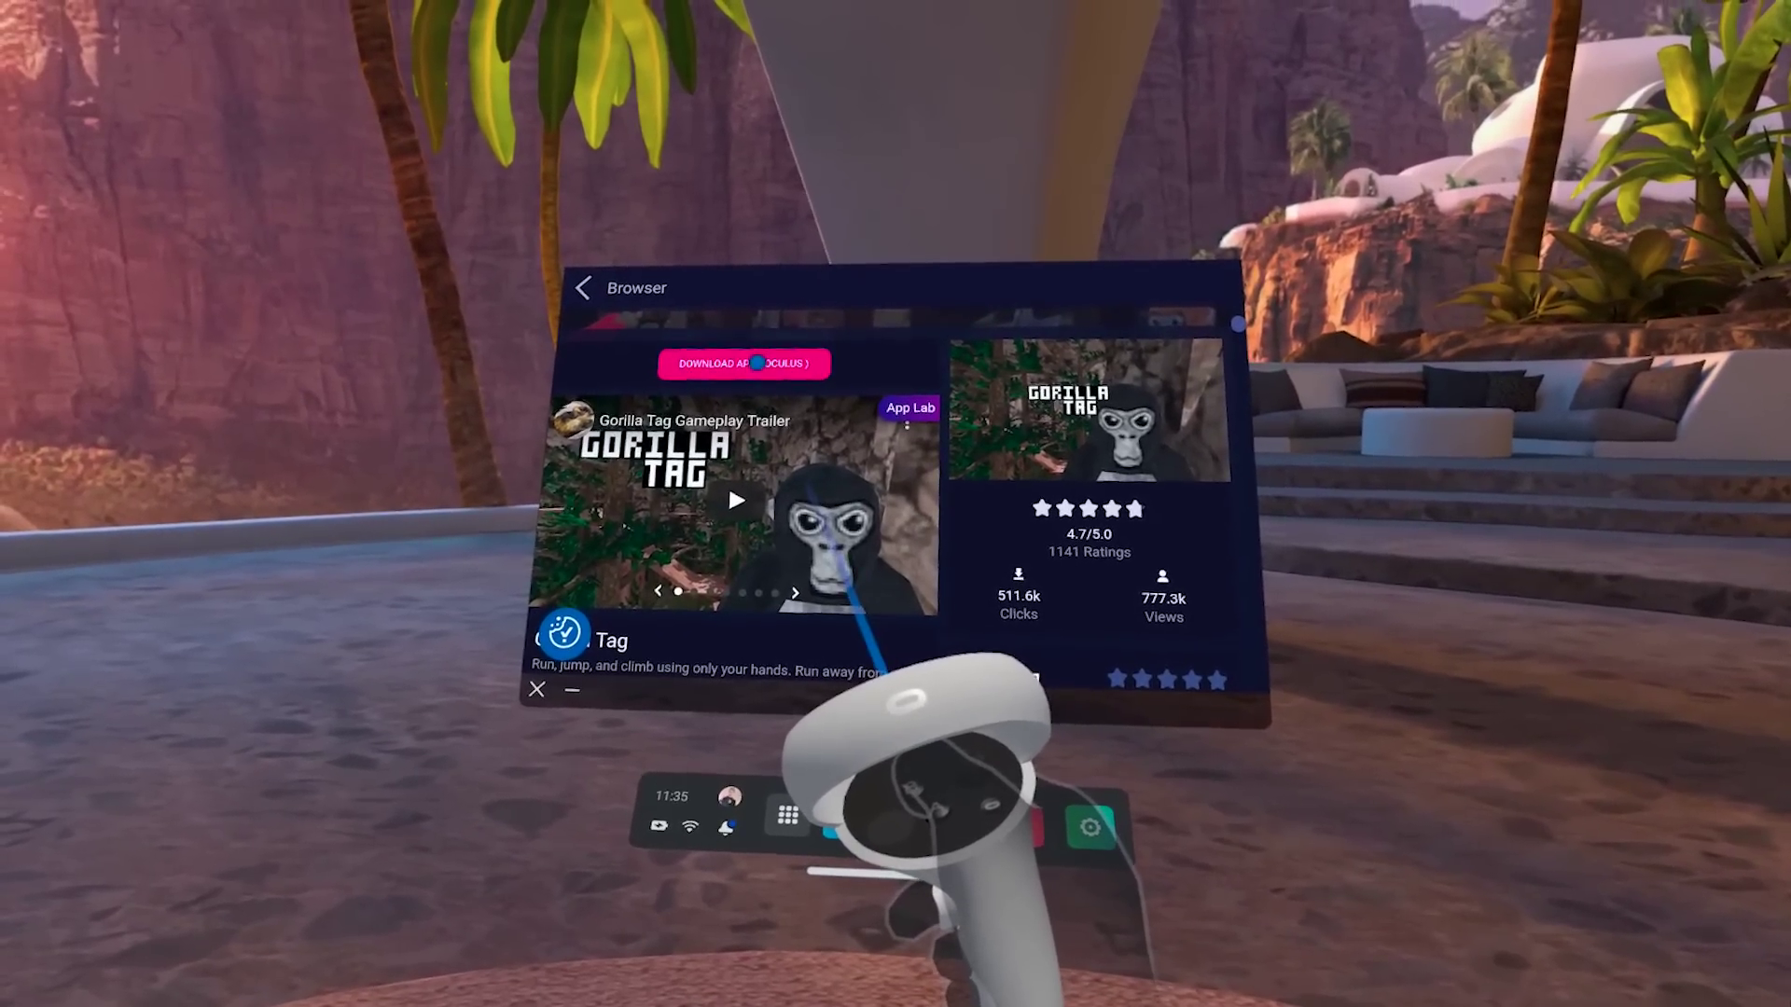
left_click(715, 416)
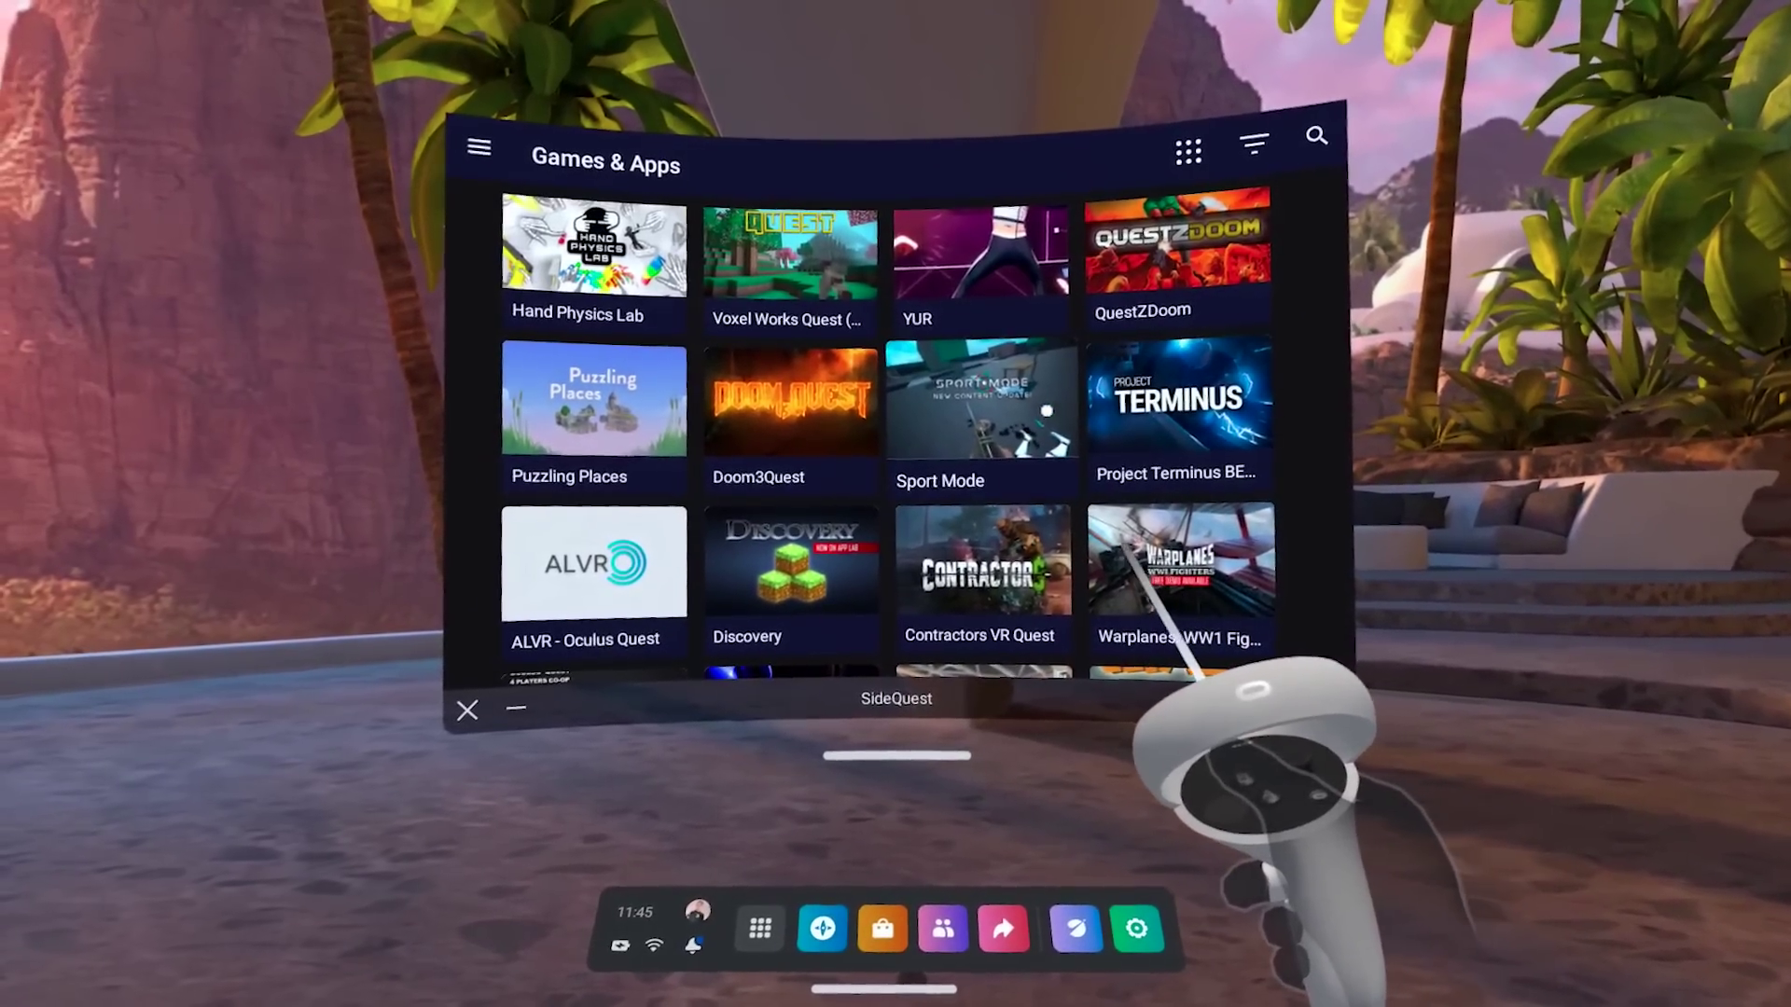
left_click(842, 397)
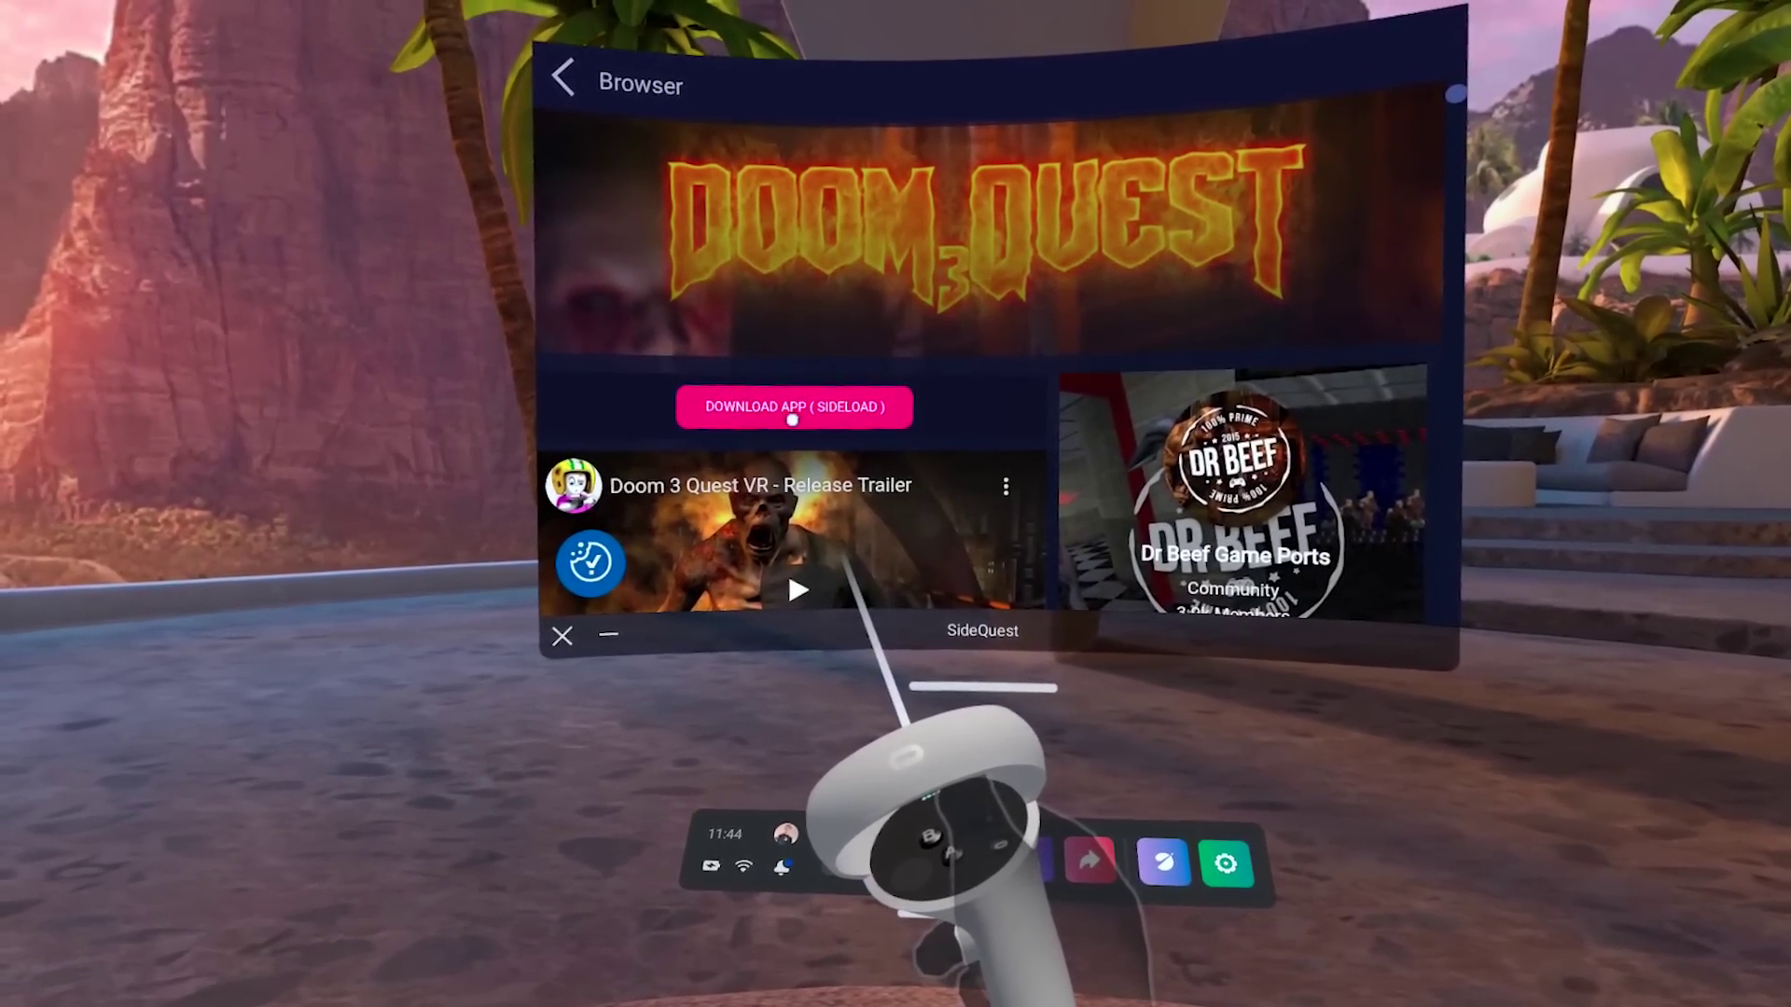
- Download and sideload Doom3Quest onto the headset
left_click(791, 419)
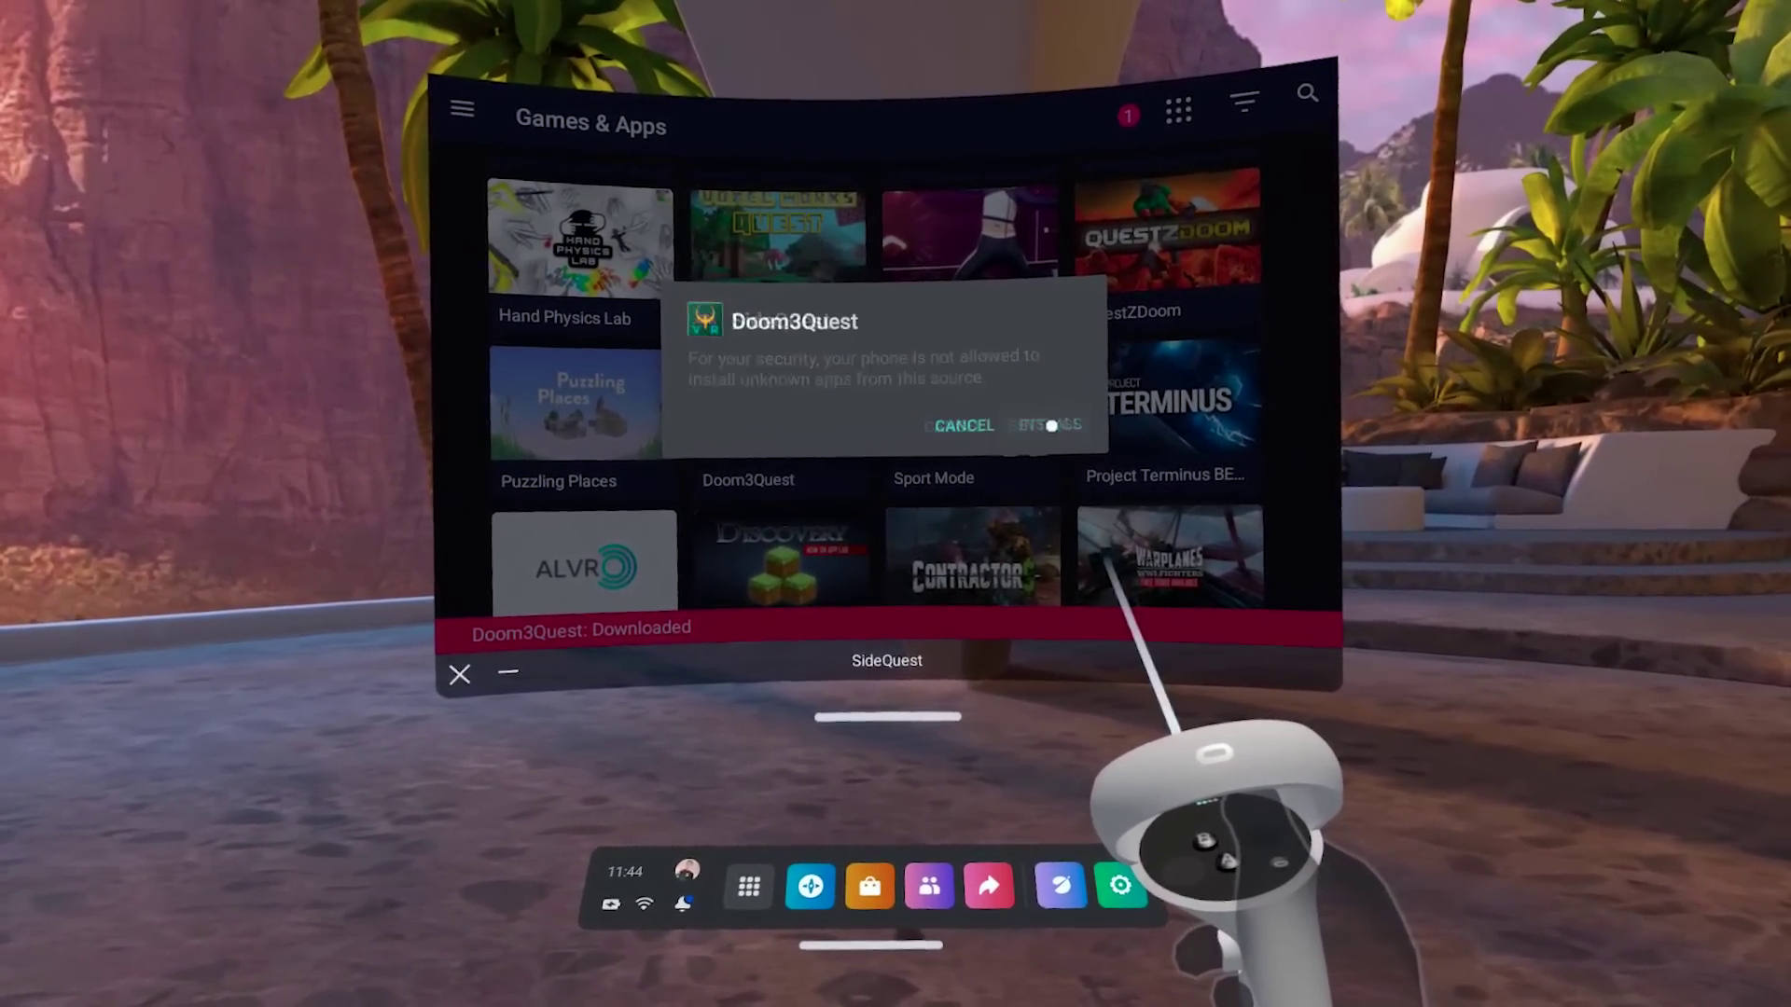
- Allow SideQuest to install apps from this unknown source
left_click(1051, 426)
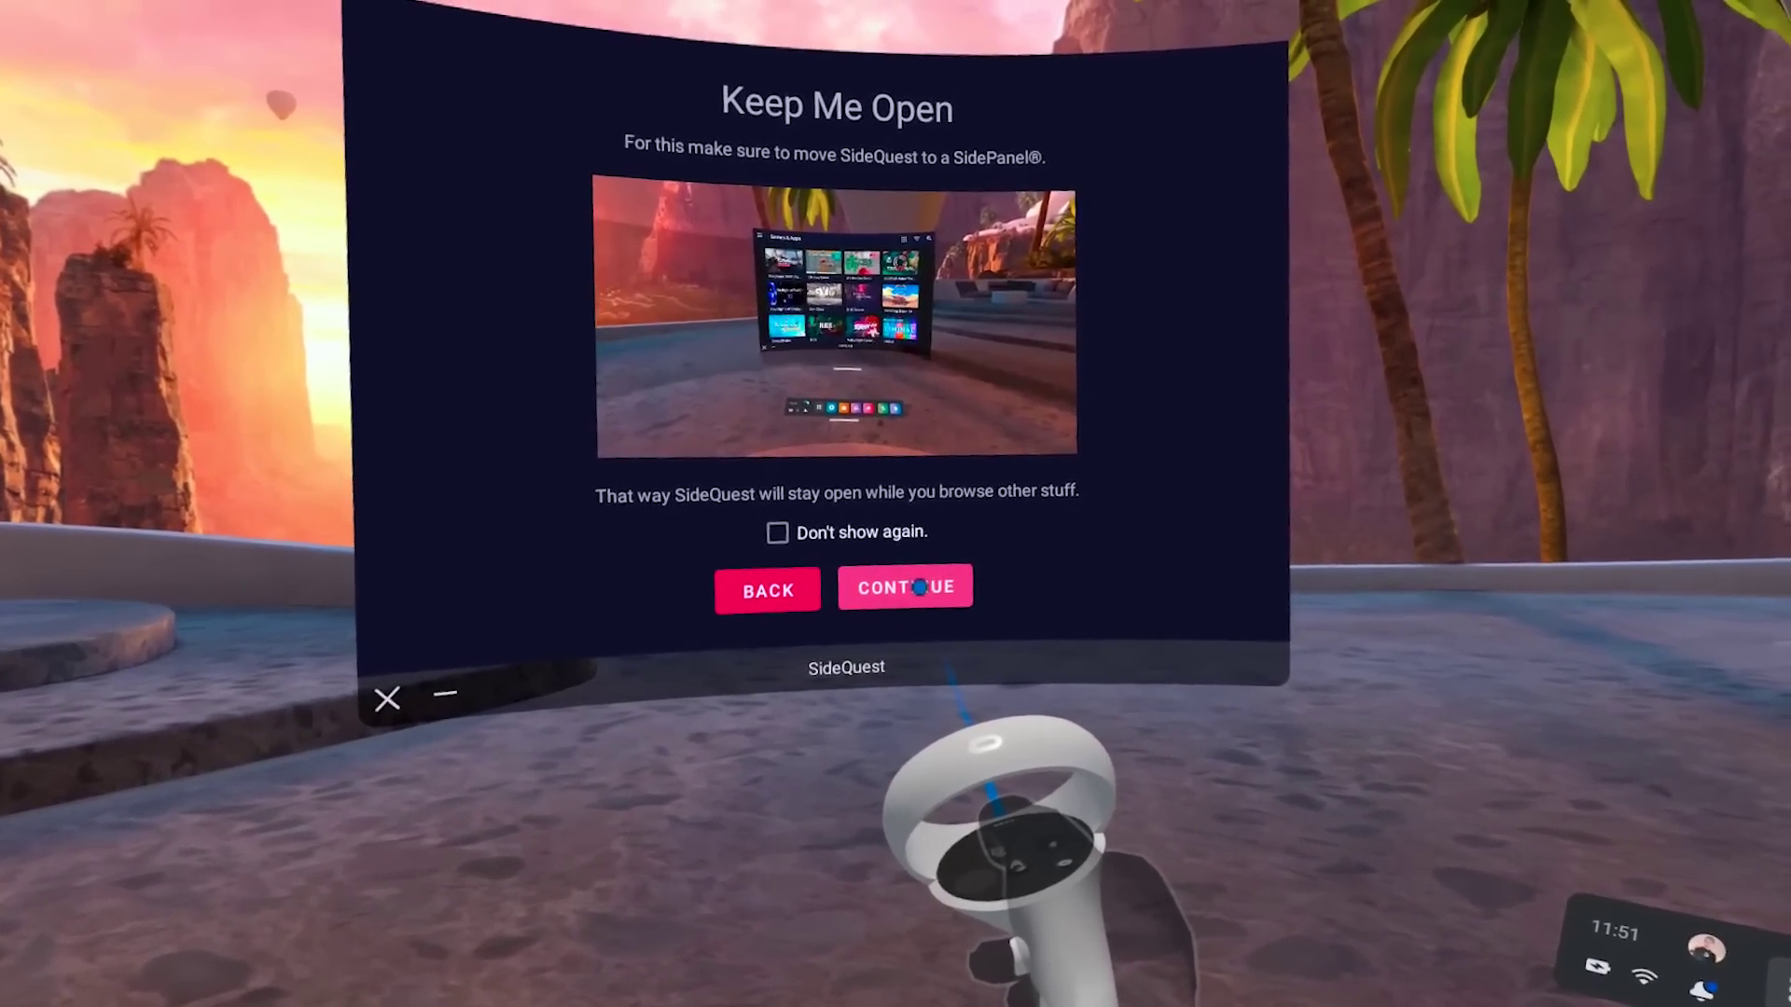
- Choose CONTINUE on the Keep Me Open notice to get back to Games & Apps
left_click(935, 496)
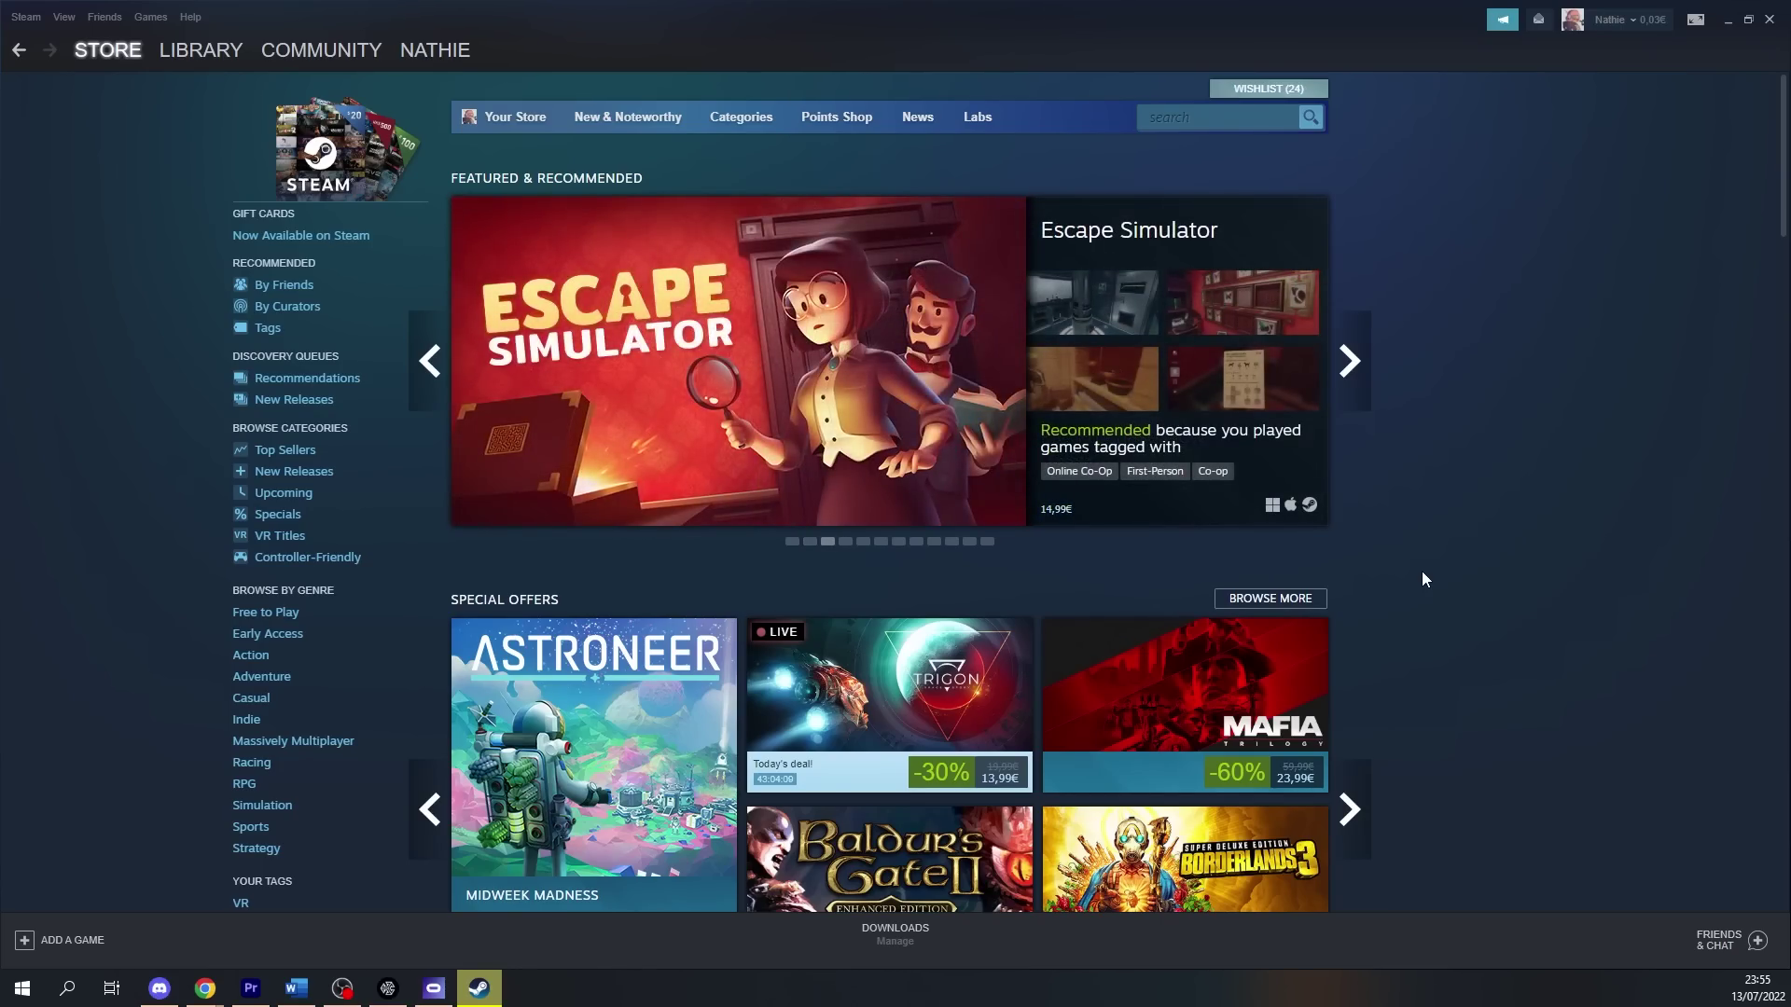
- Search the Steam store for 'Doom 3', add DOOM 3 to the cart and start installing it
left_click(1221, 117)
type("Doom 3")
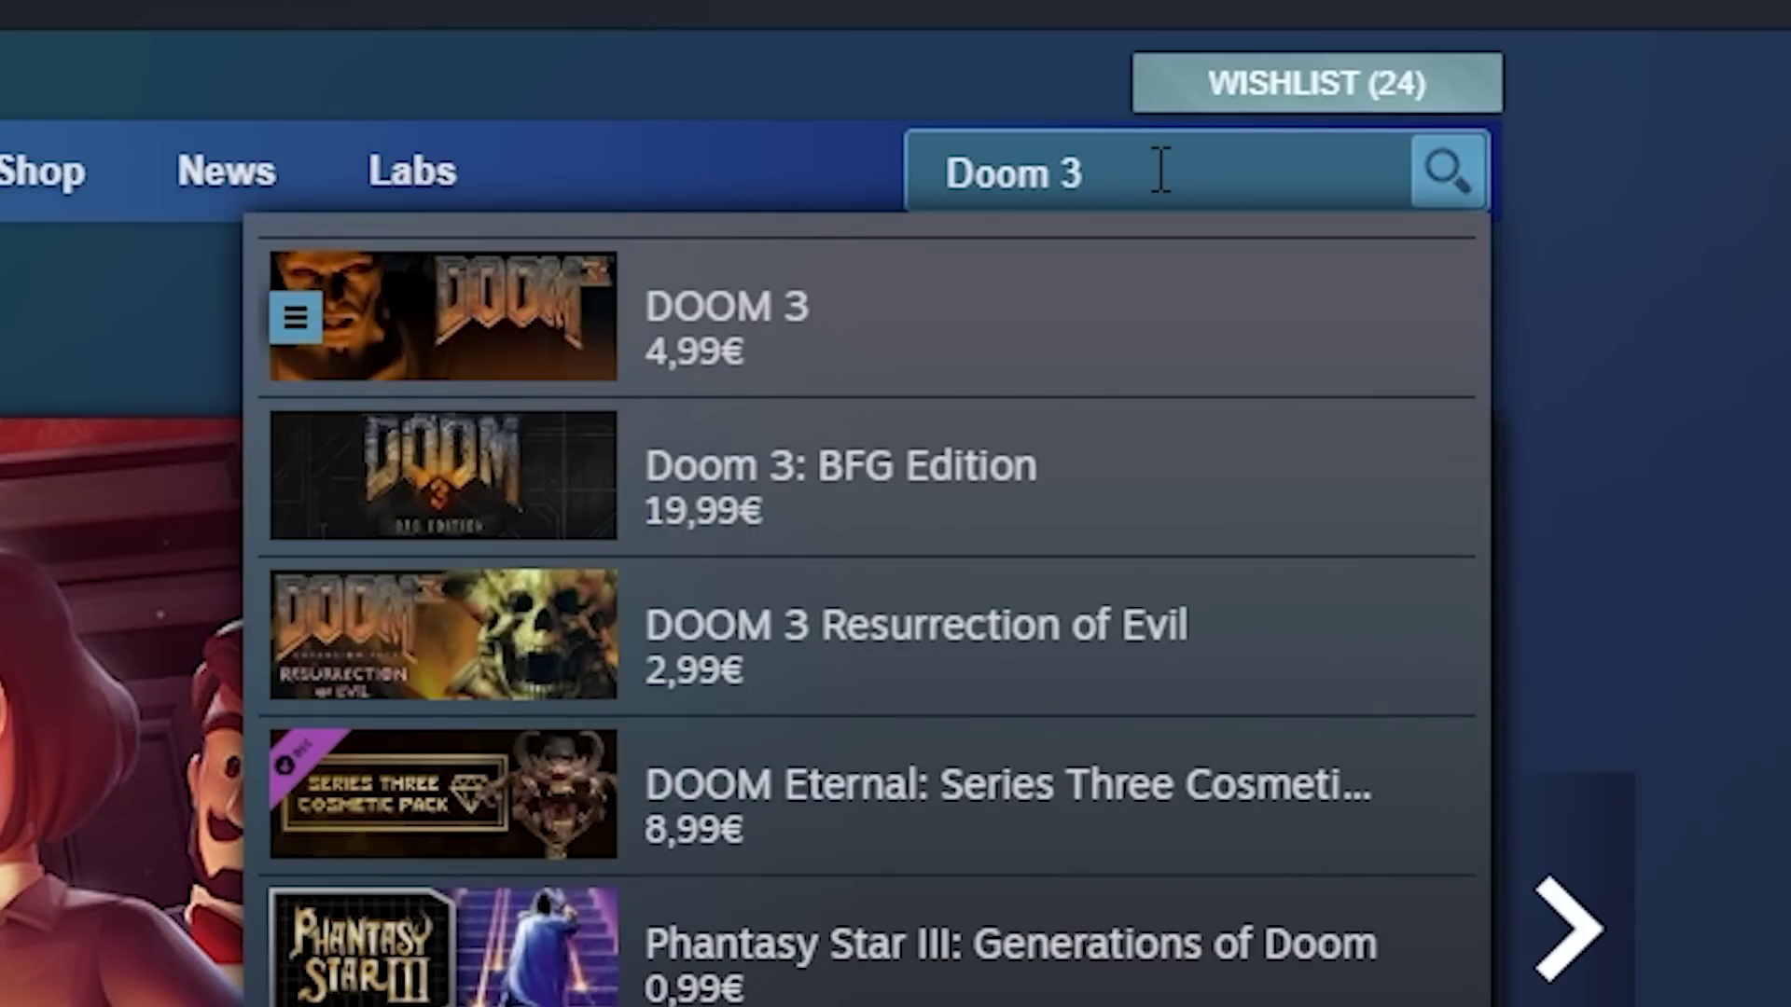
left_click(760, 308)
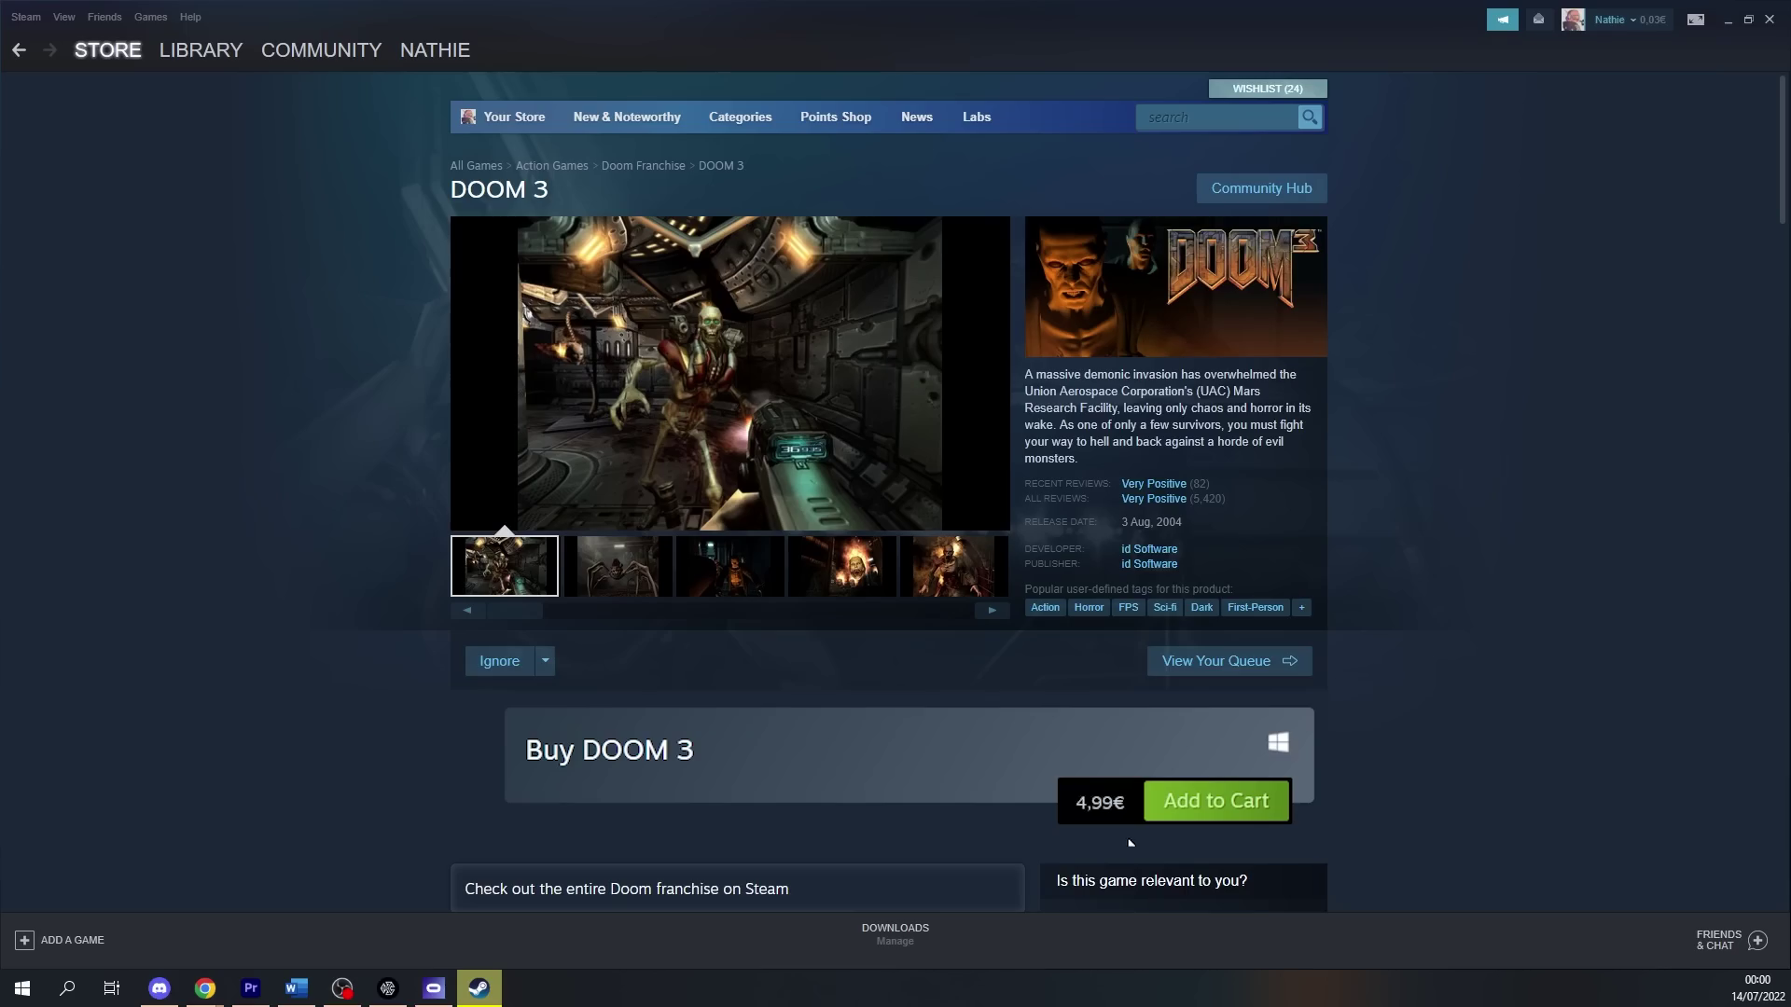
left_click(1210, 815)
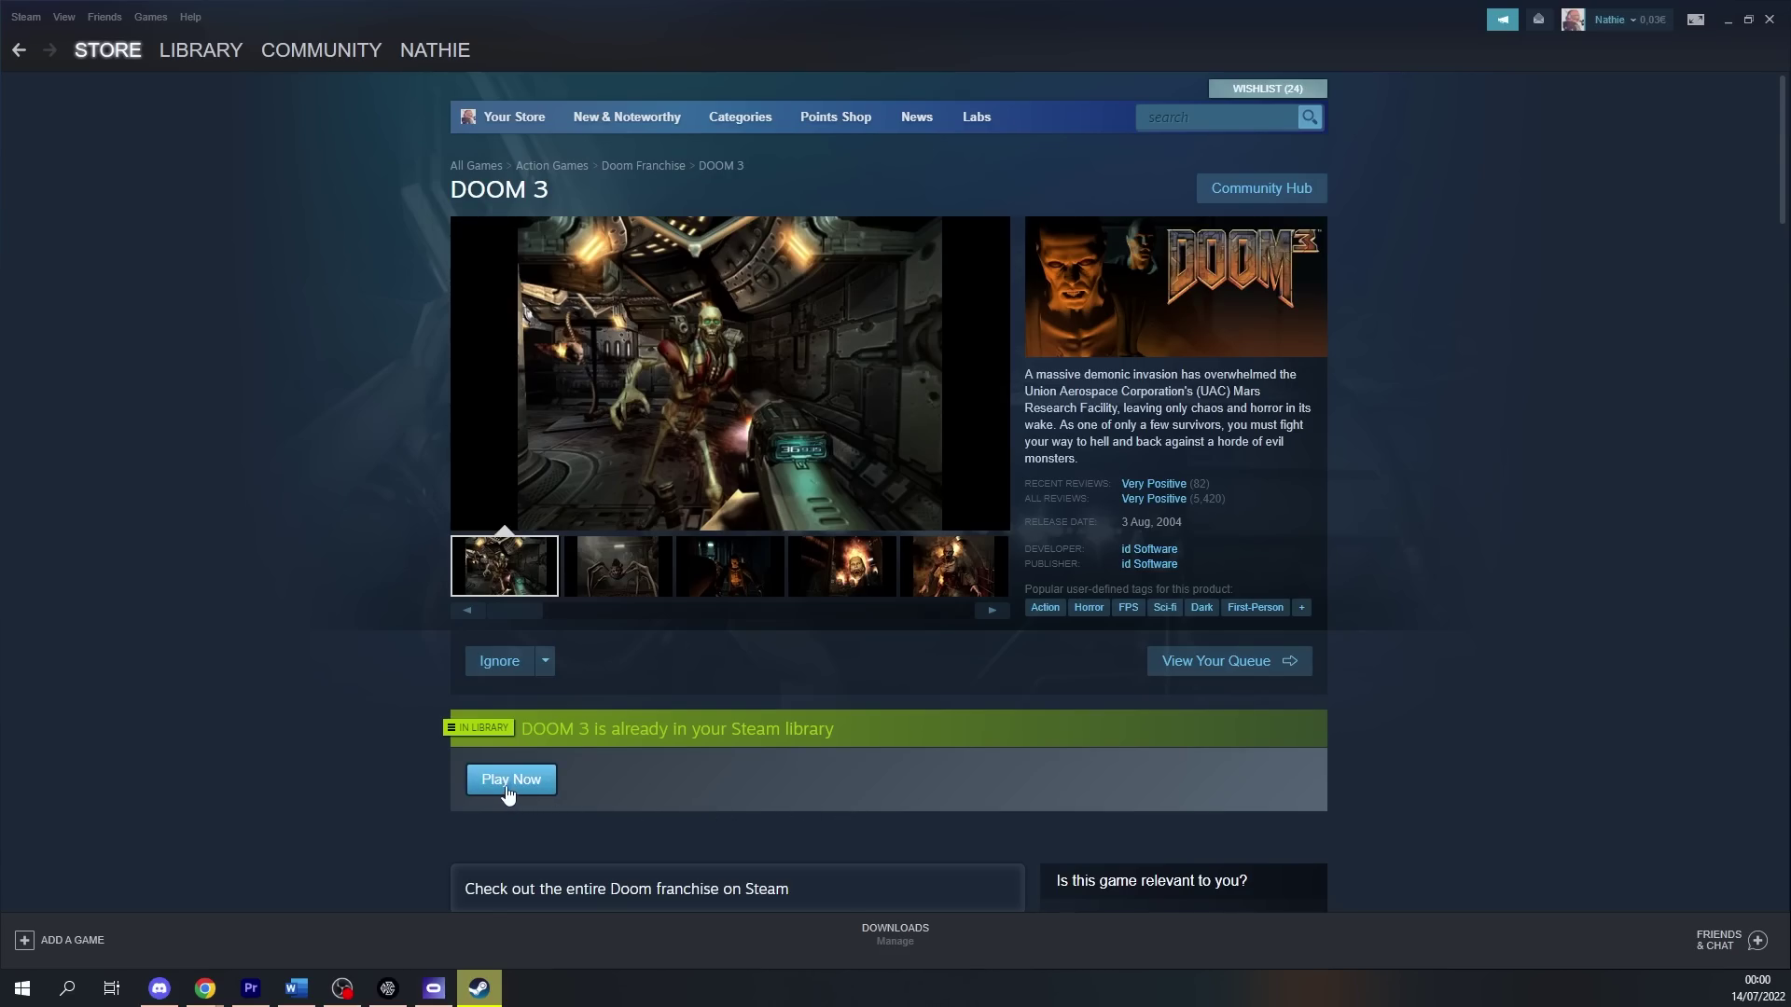
left_click(498, 787)
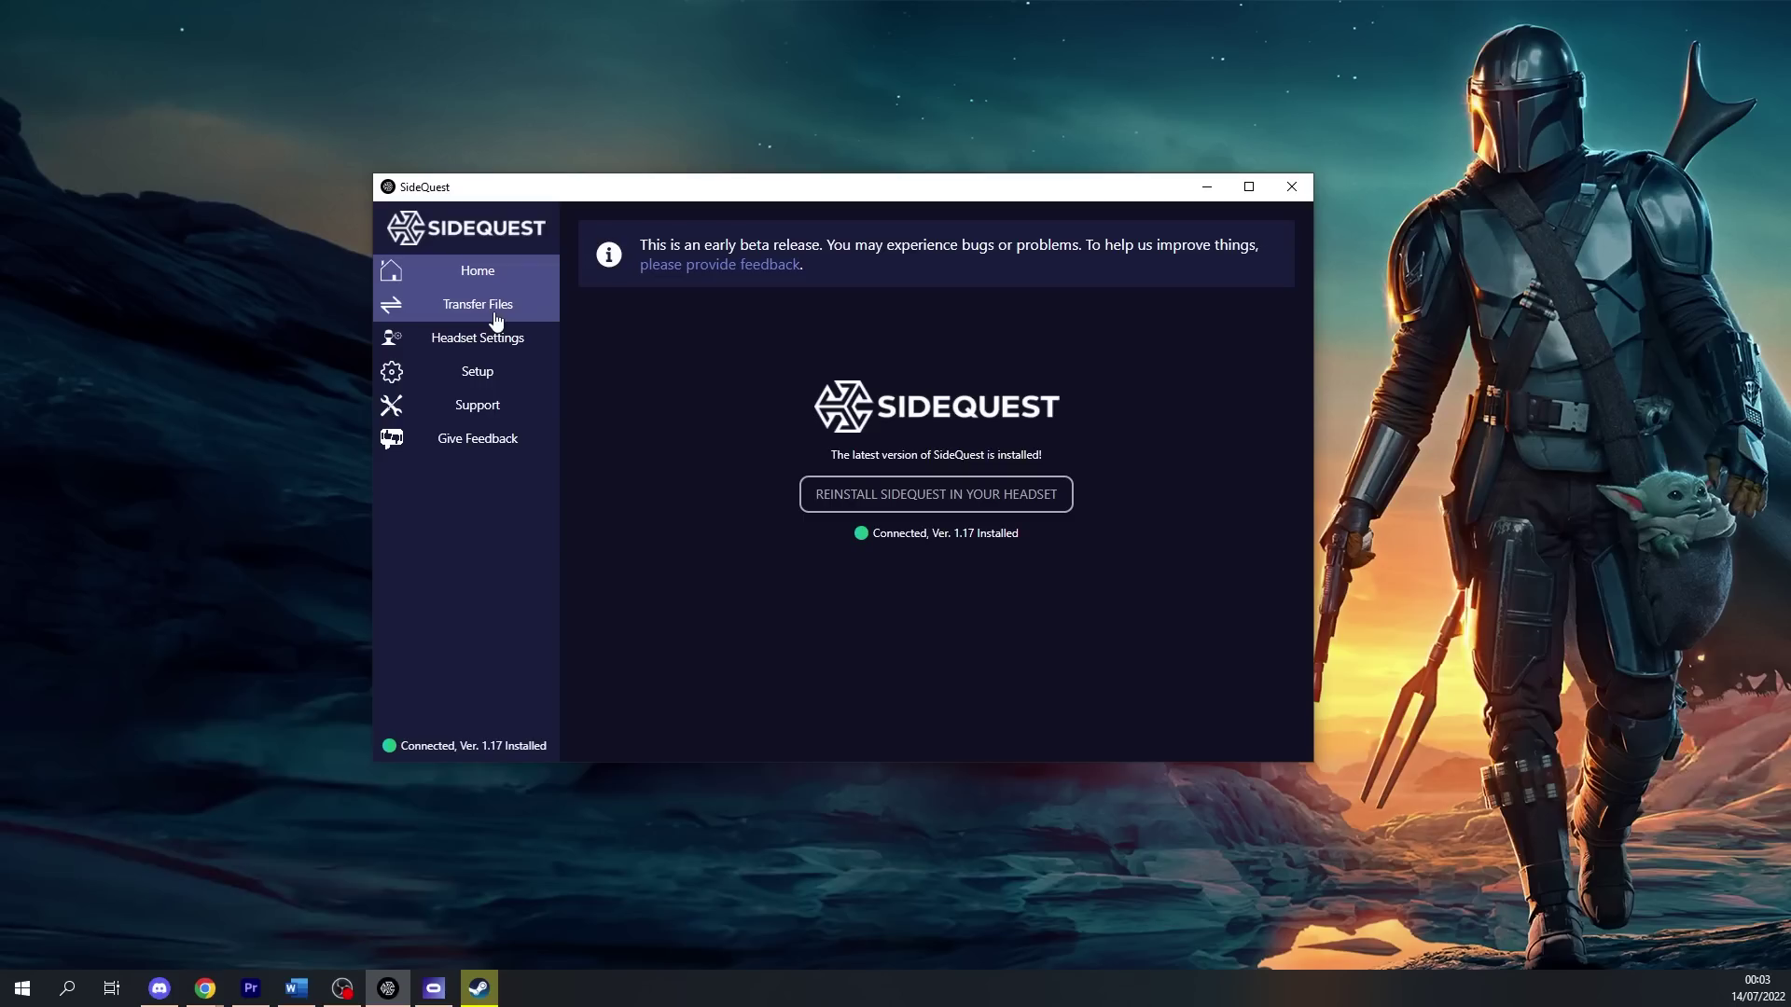
- Send F:\Steam Games\steamapps\common\Doom 3 to the headset through the Doom3Quest game-port profile
left_click(495, 320)
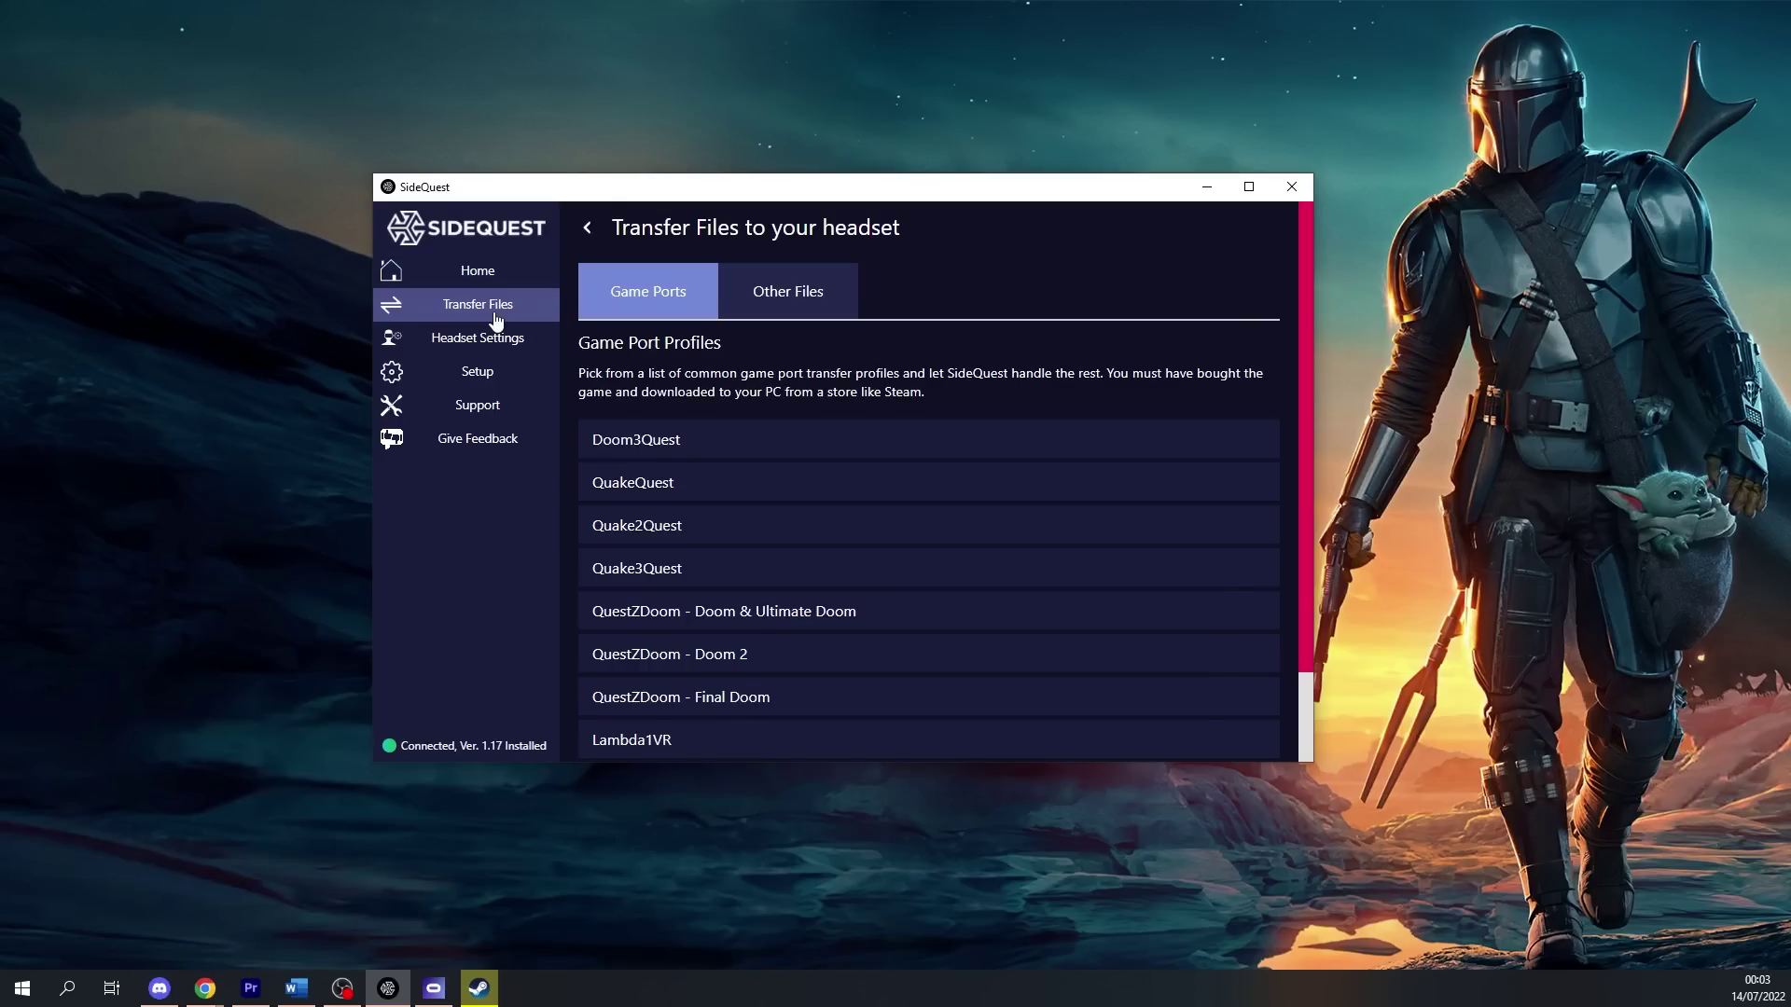
left_click(622, 457)
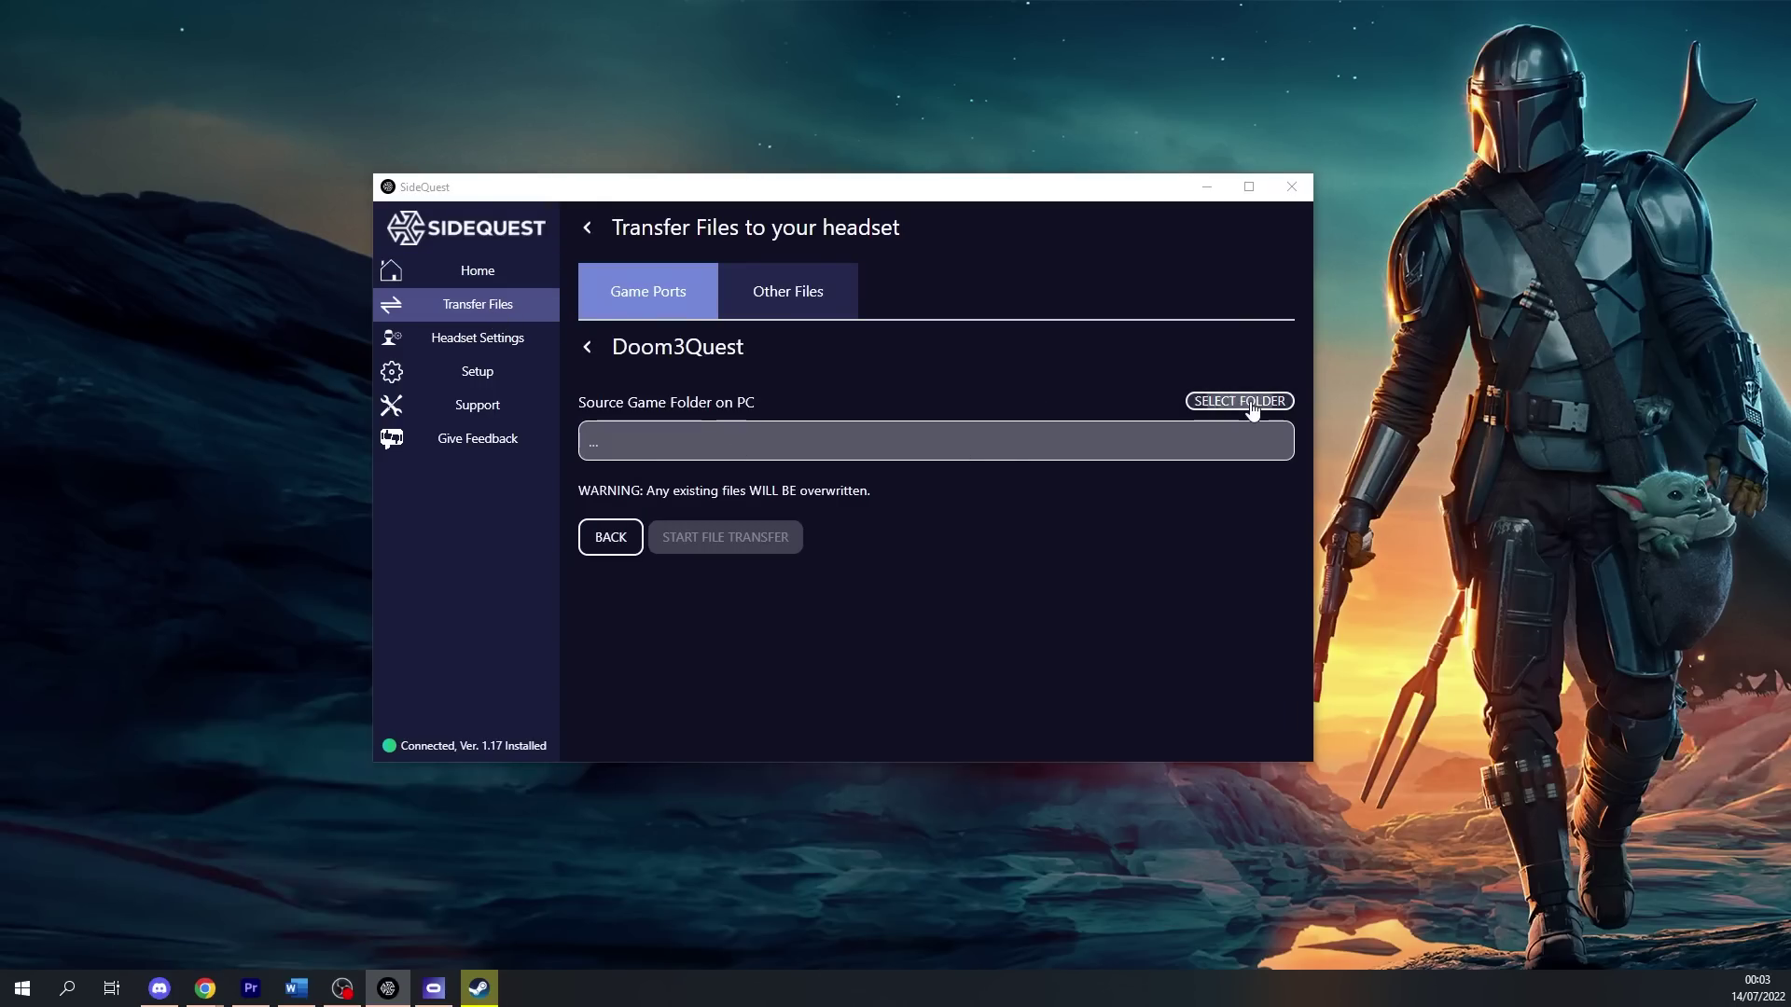
left_click(1204, 399)
left_click(900, 298)
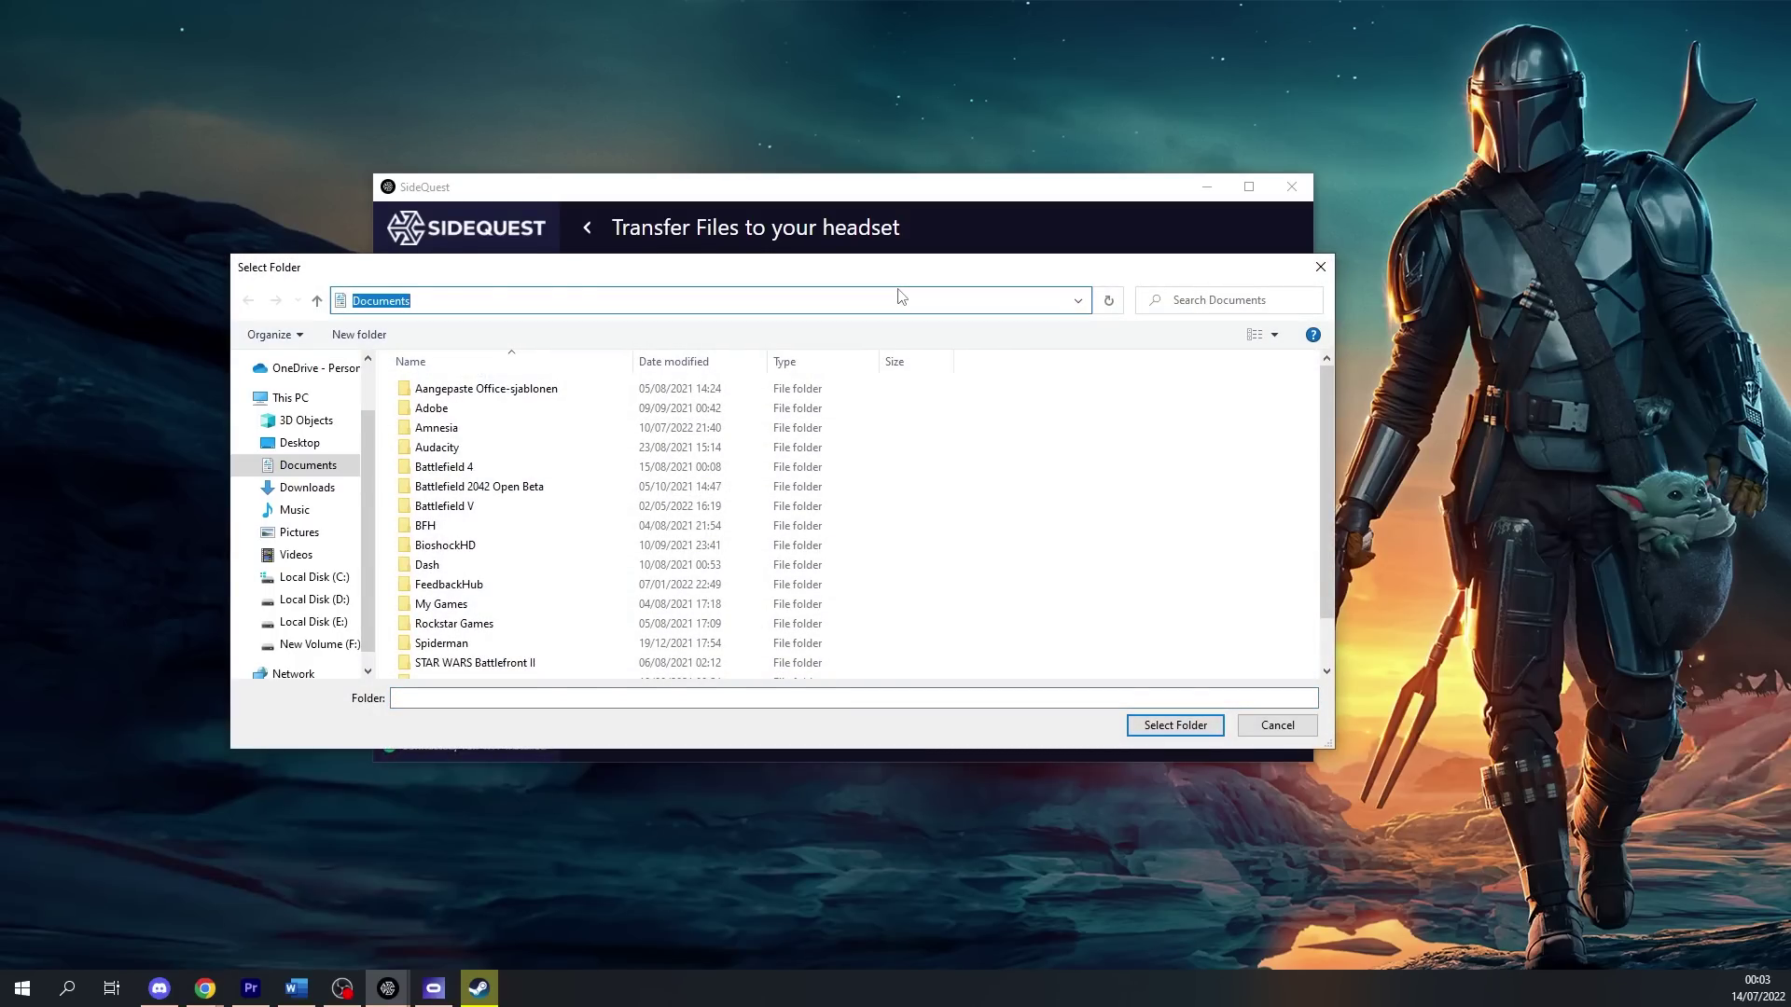
key("Return")
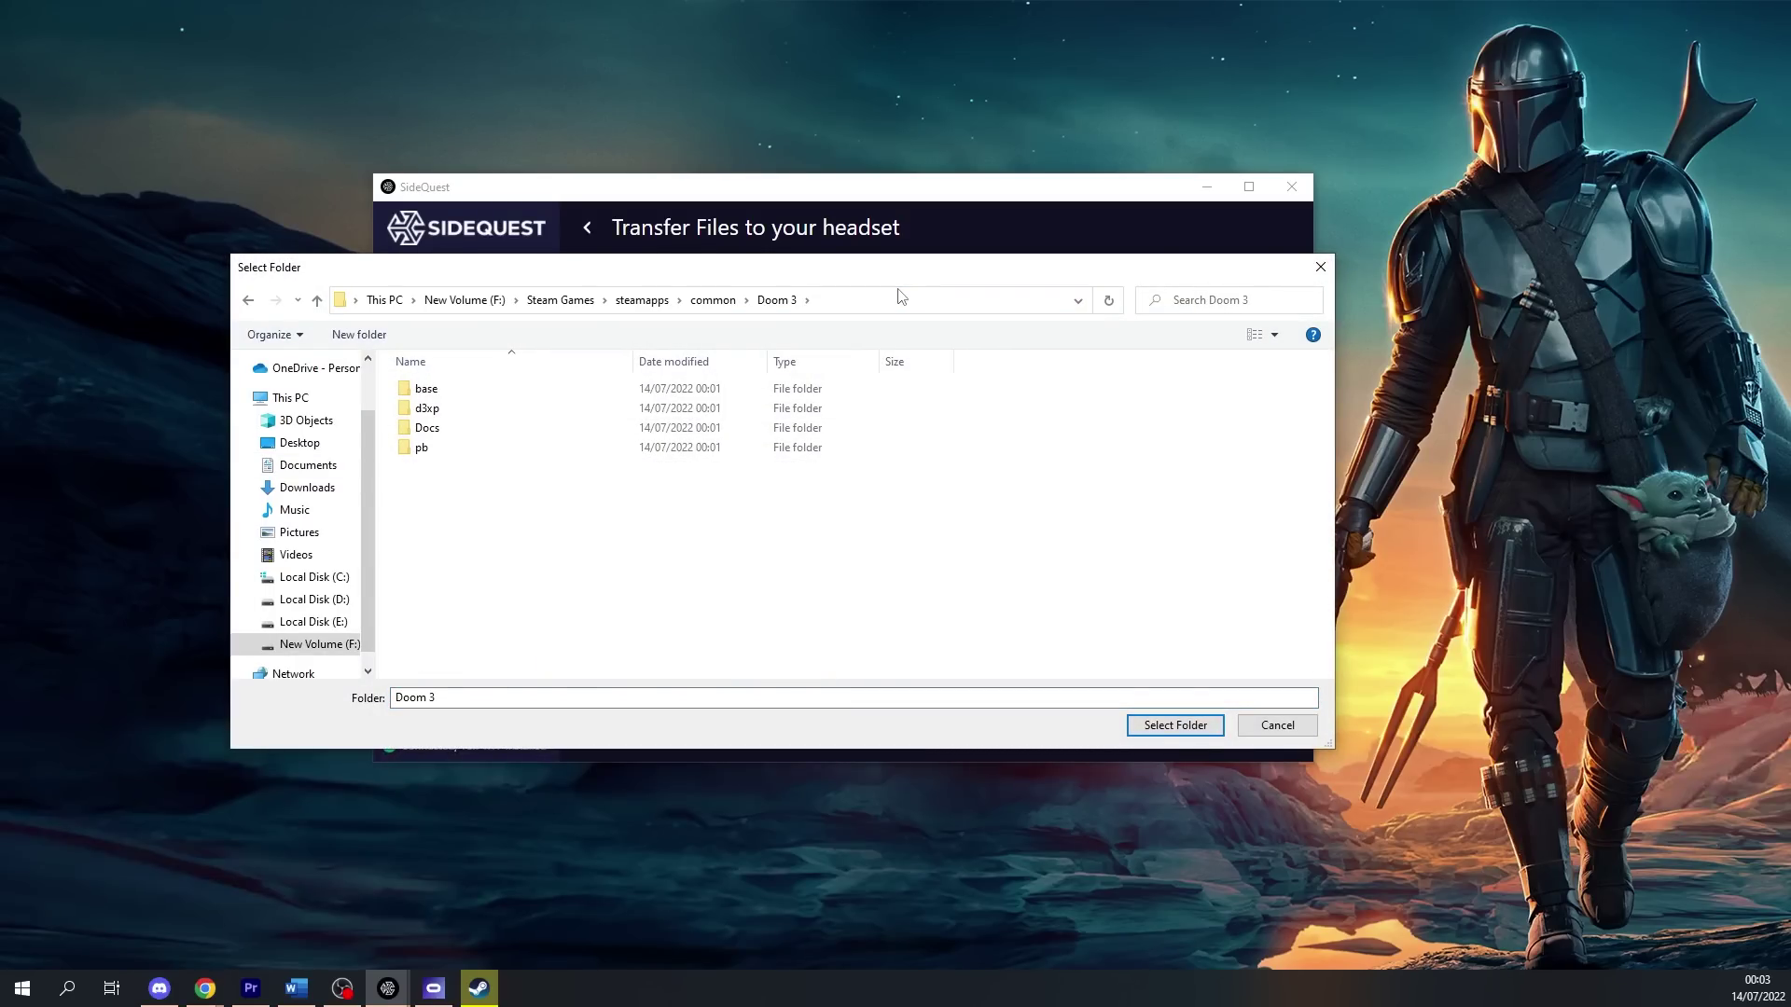
left_click(1175, 725)
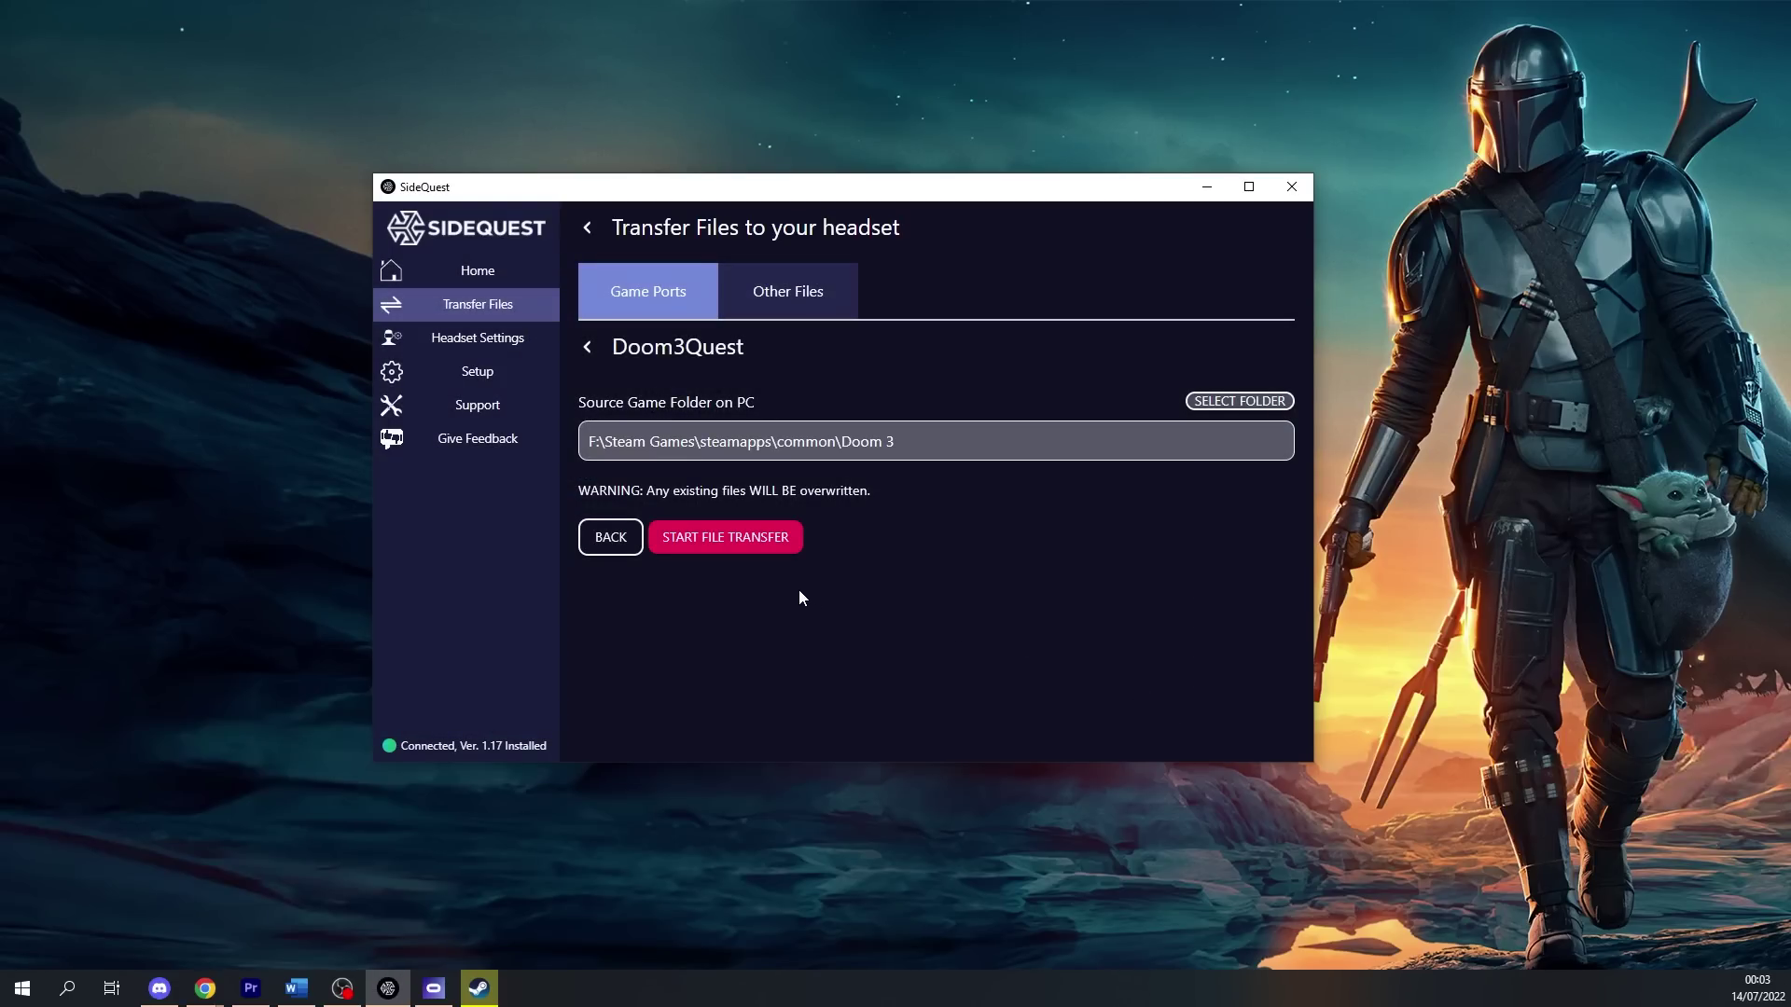
left_click(739, 550)
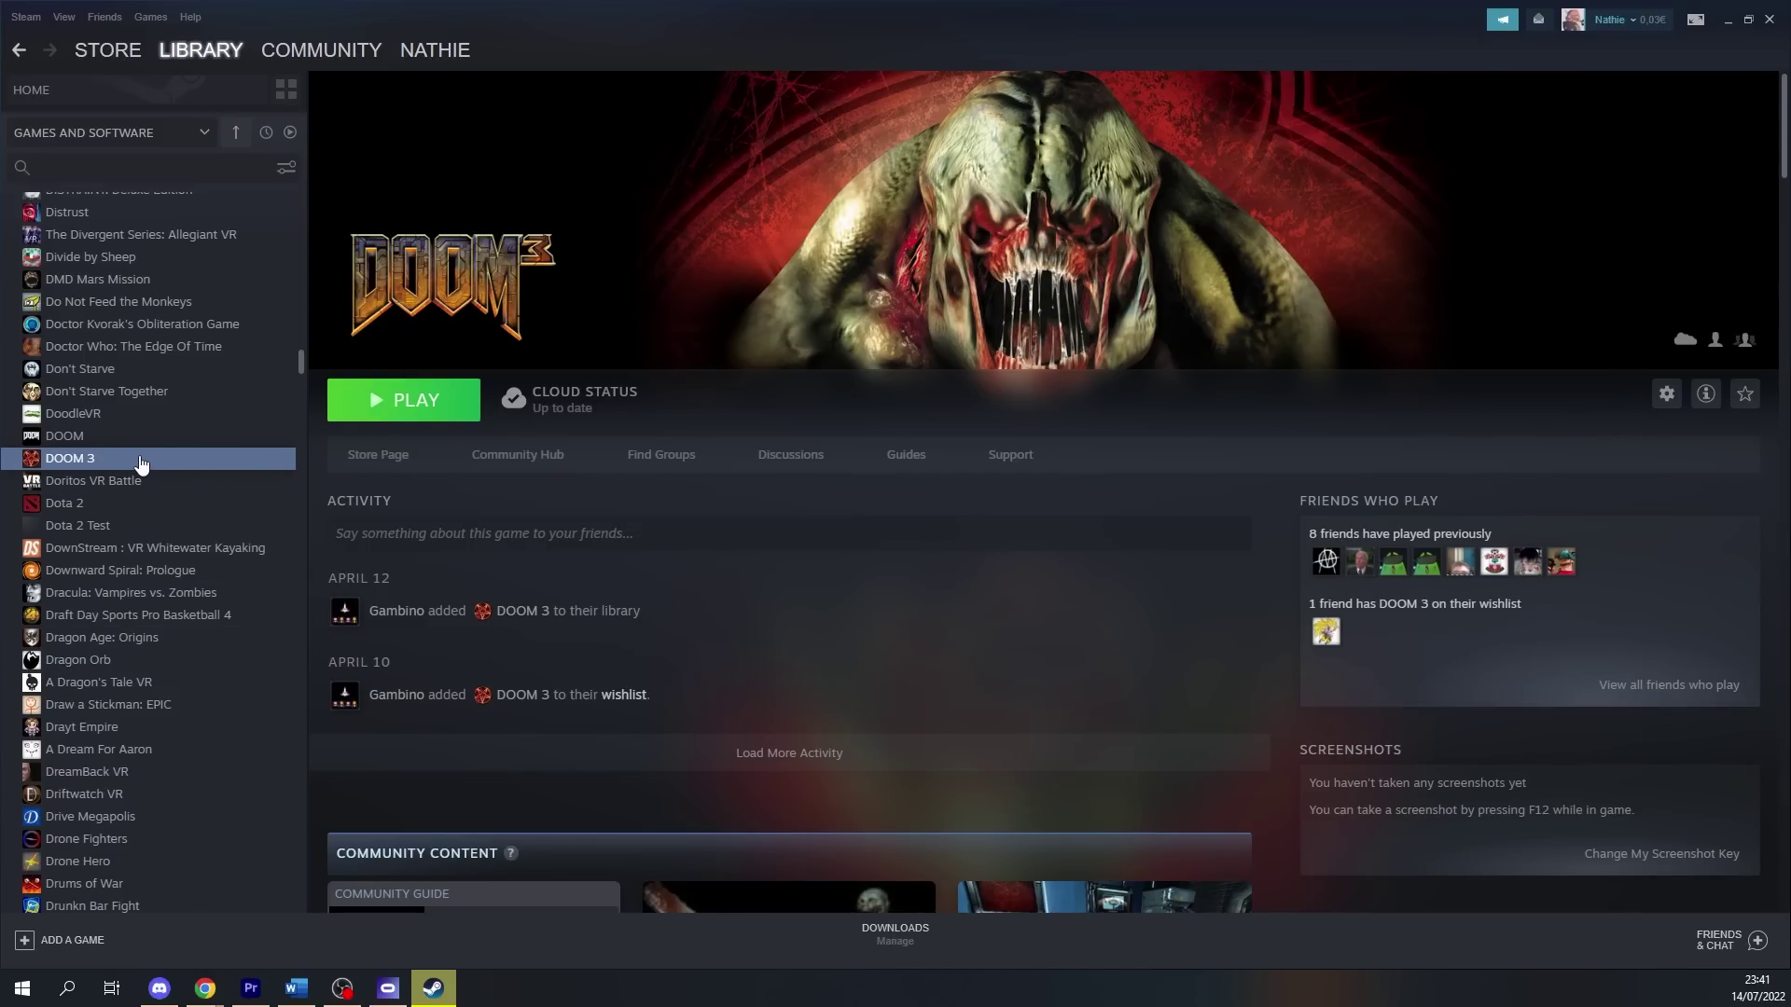
- Browse DOOM 3's local files from its Library properties to reveal the install folder
right_click(140, 461)
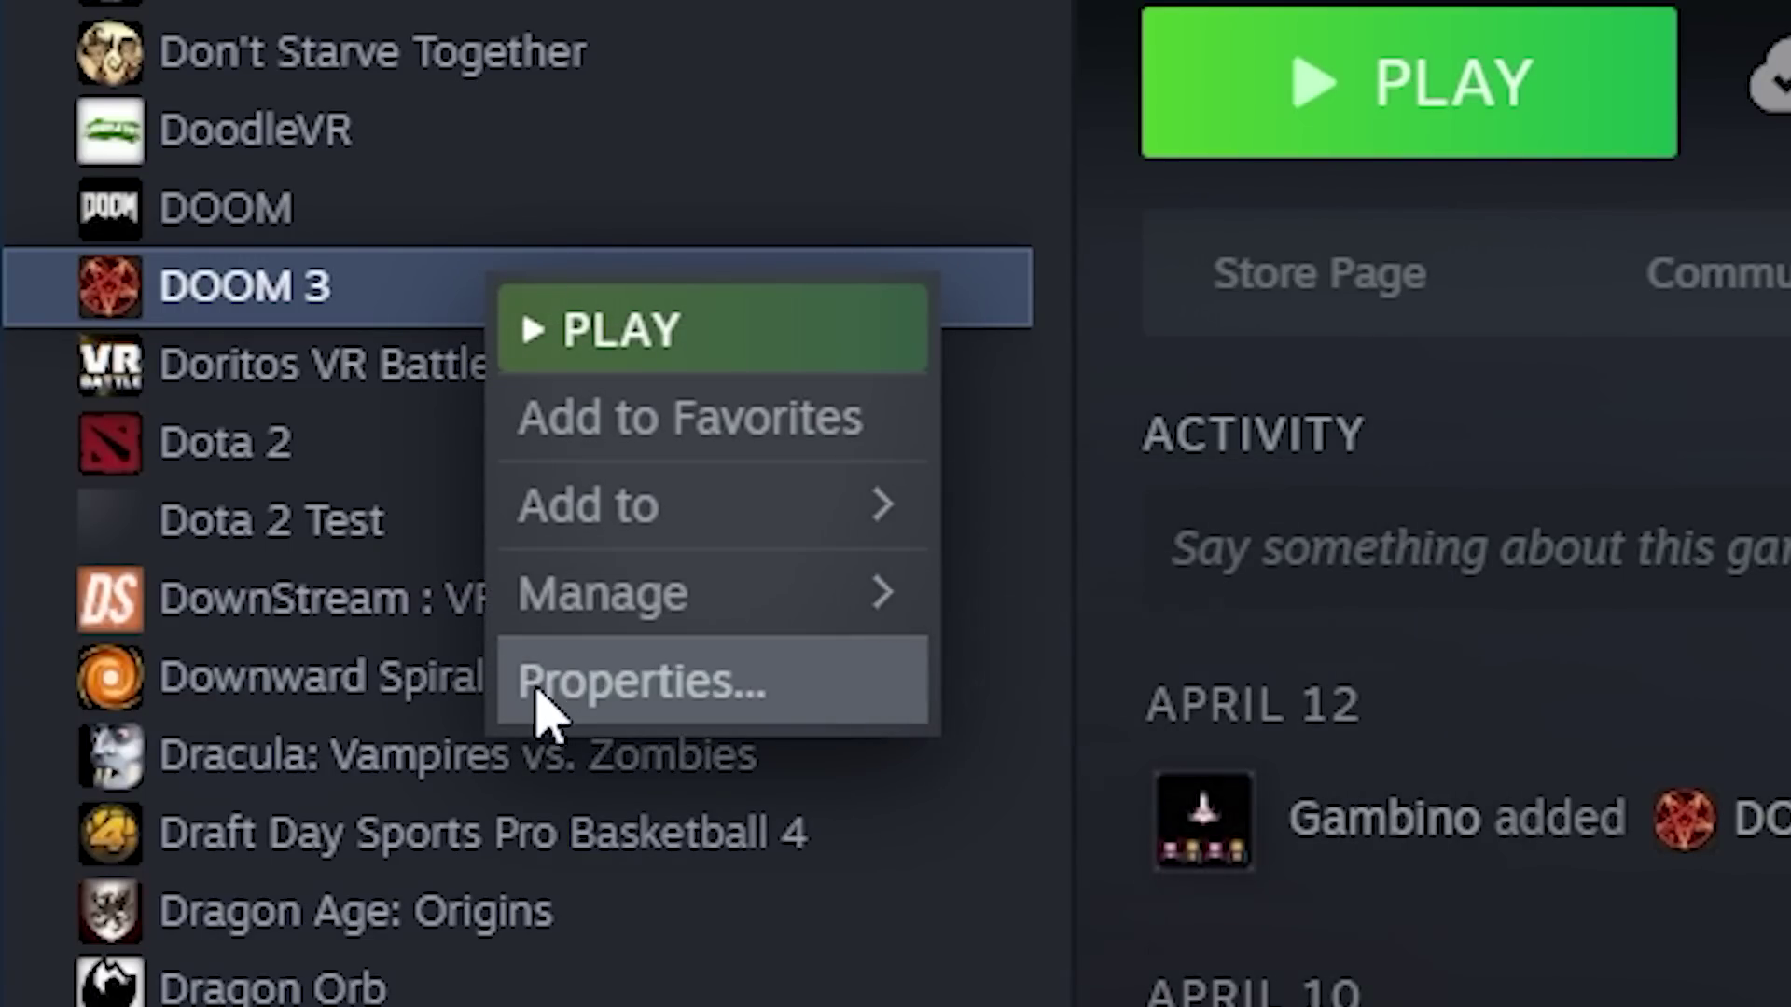
left_click(640, 713)
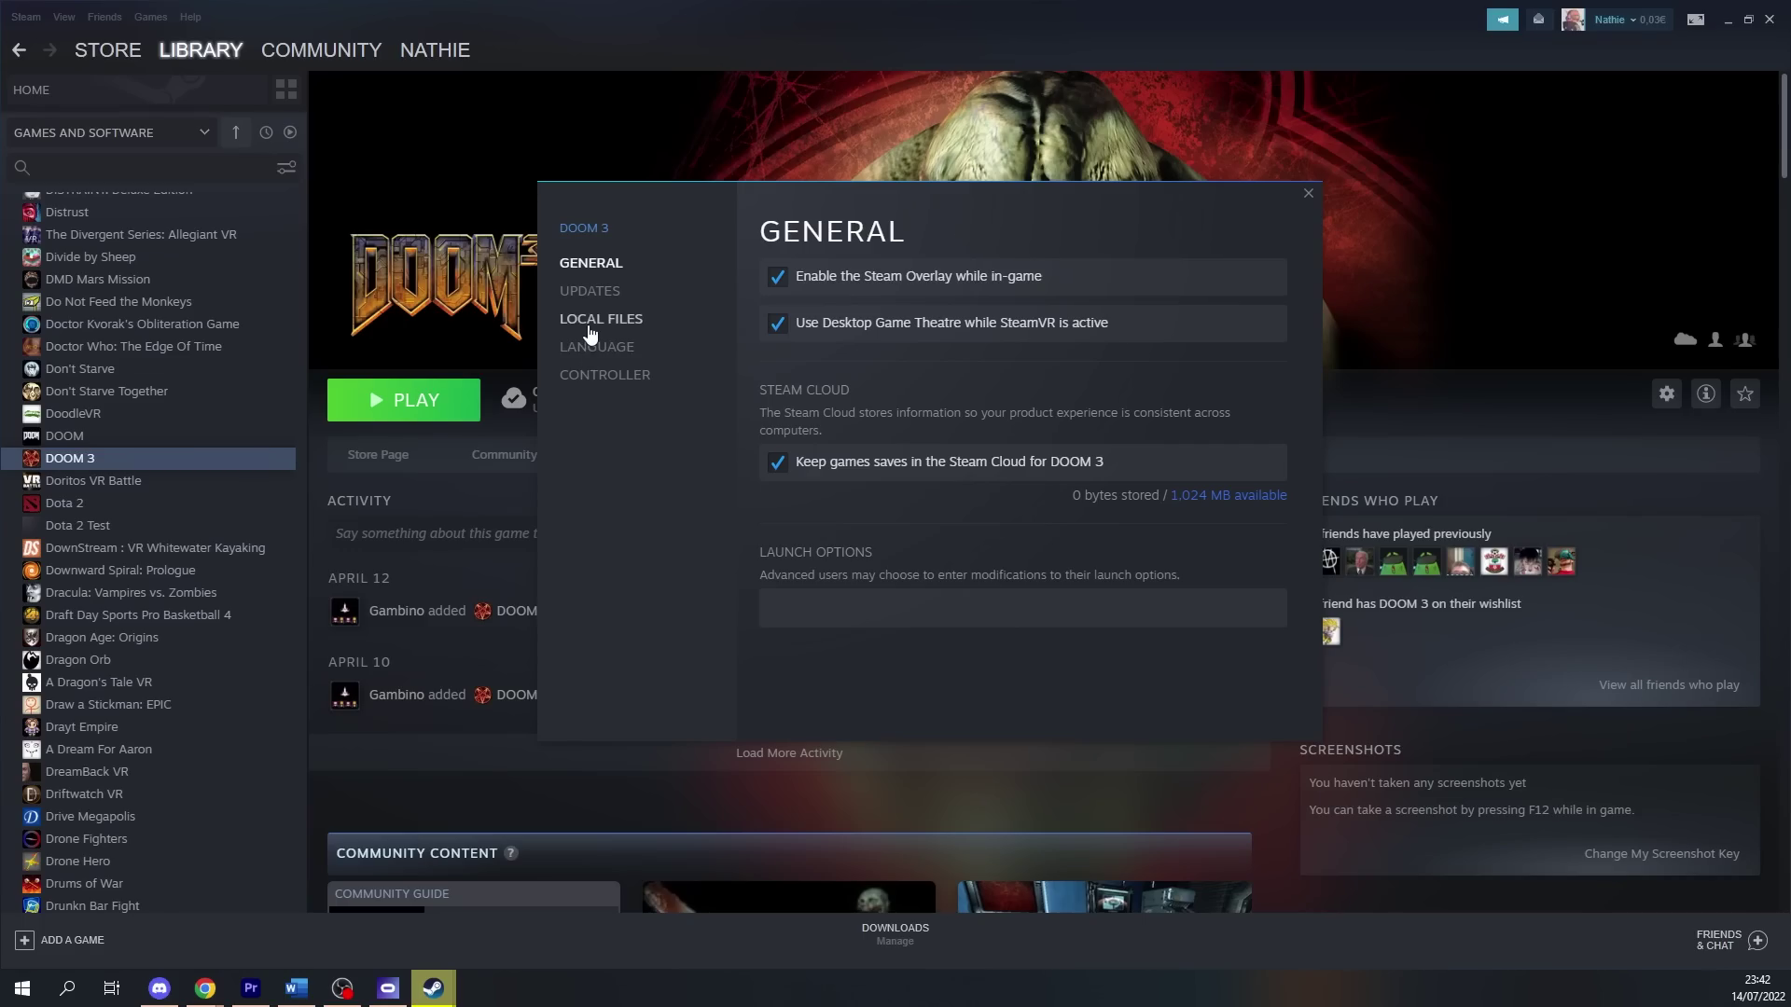
left_click(592, 320)
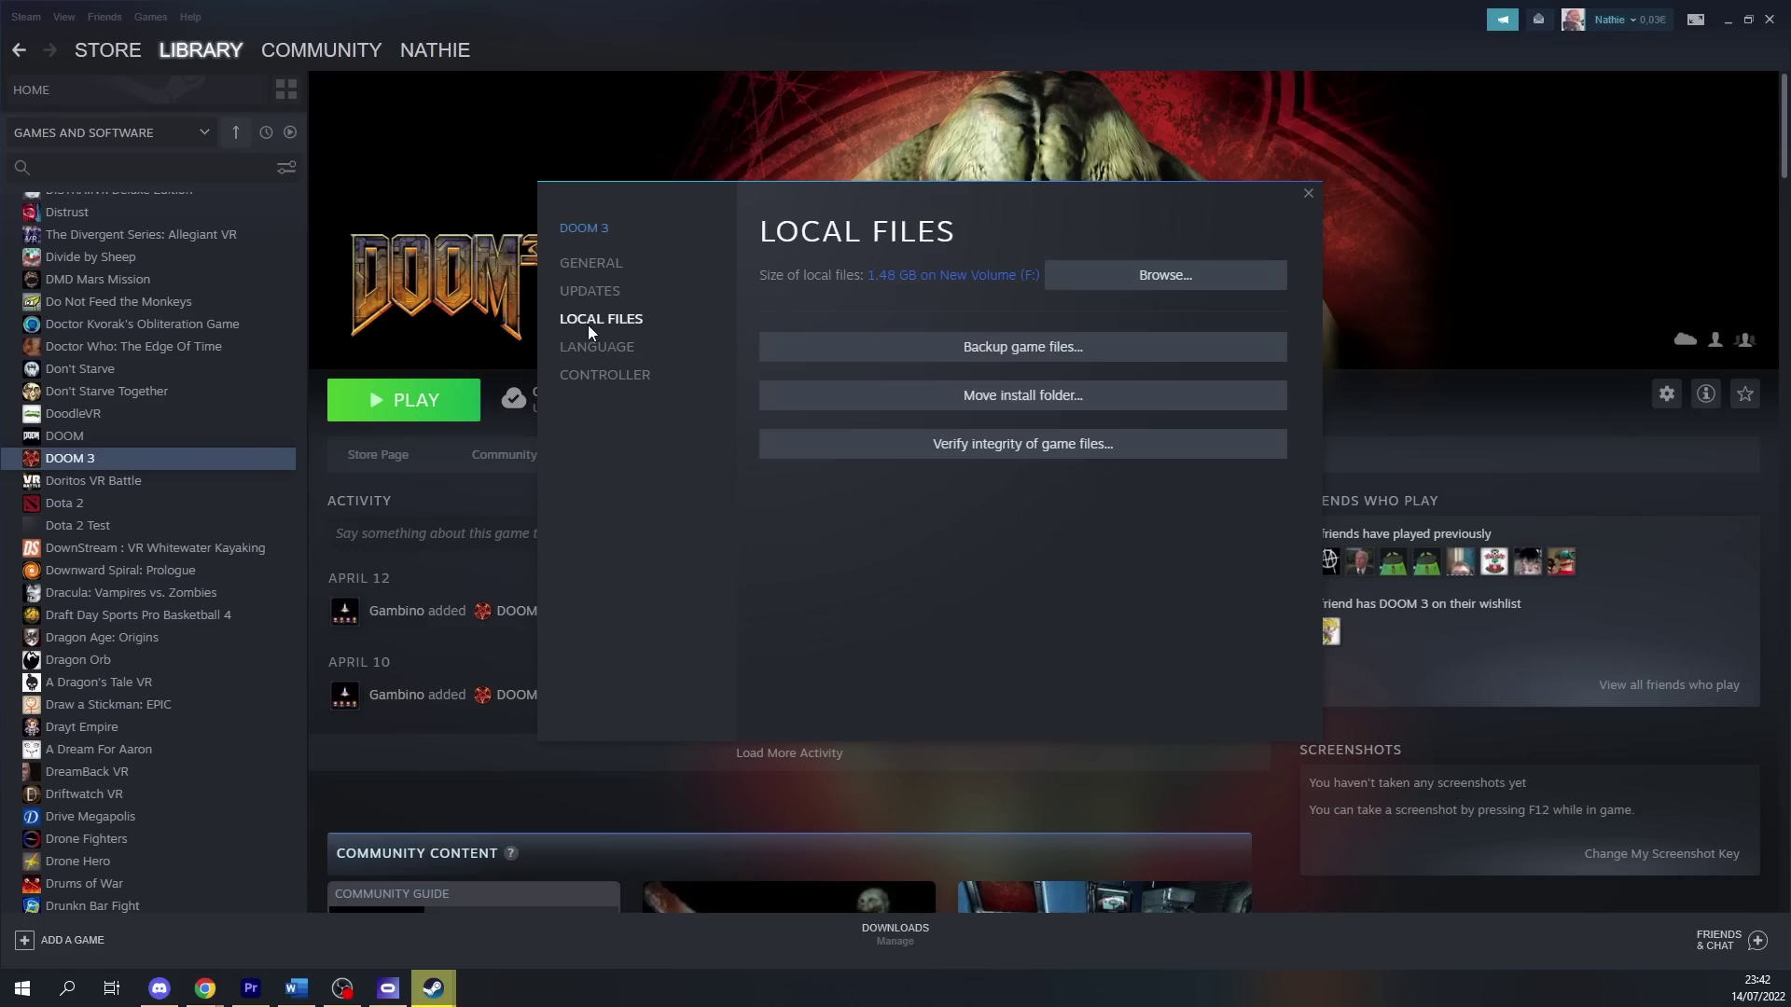
left_click(1170, 275)
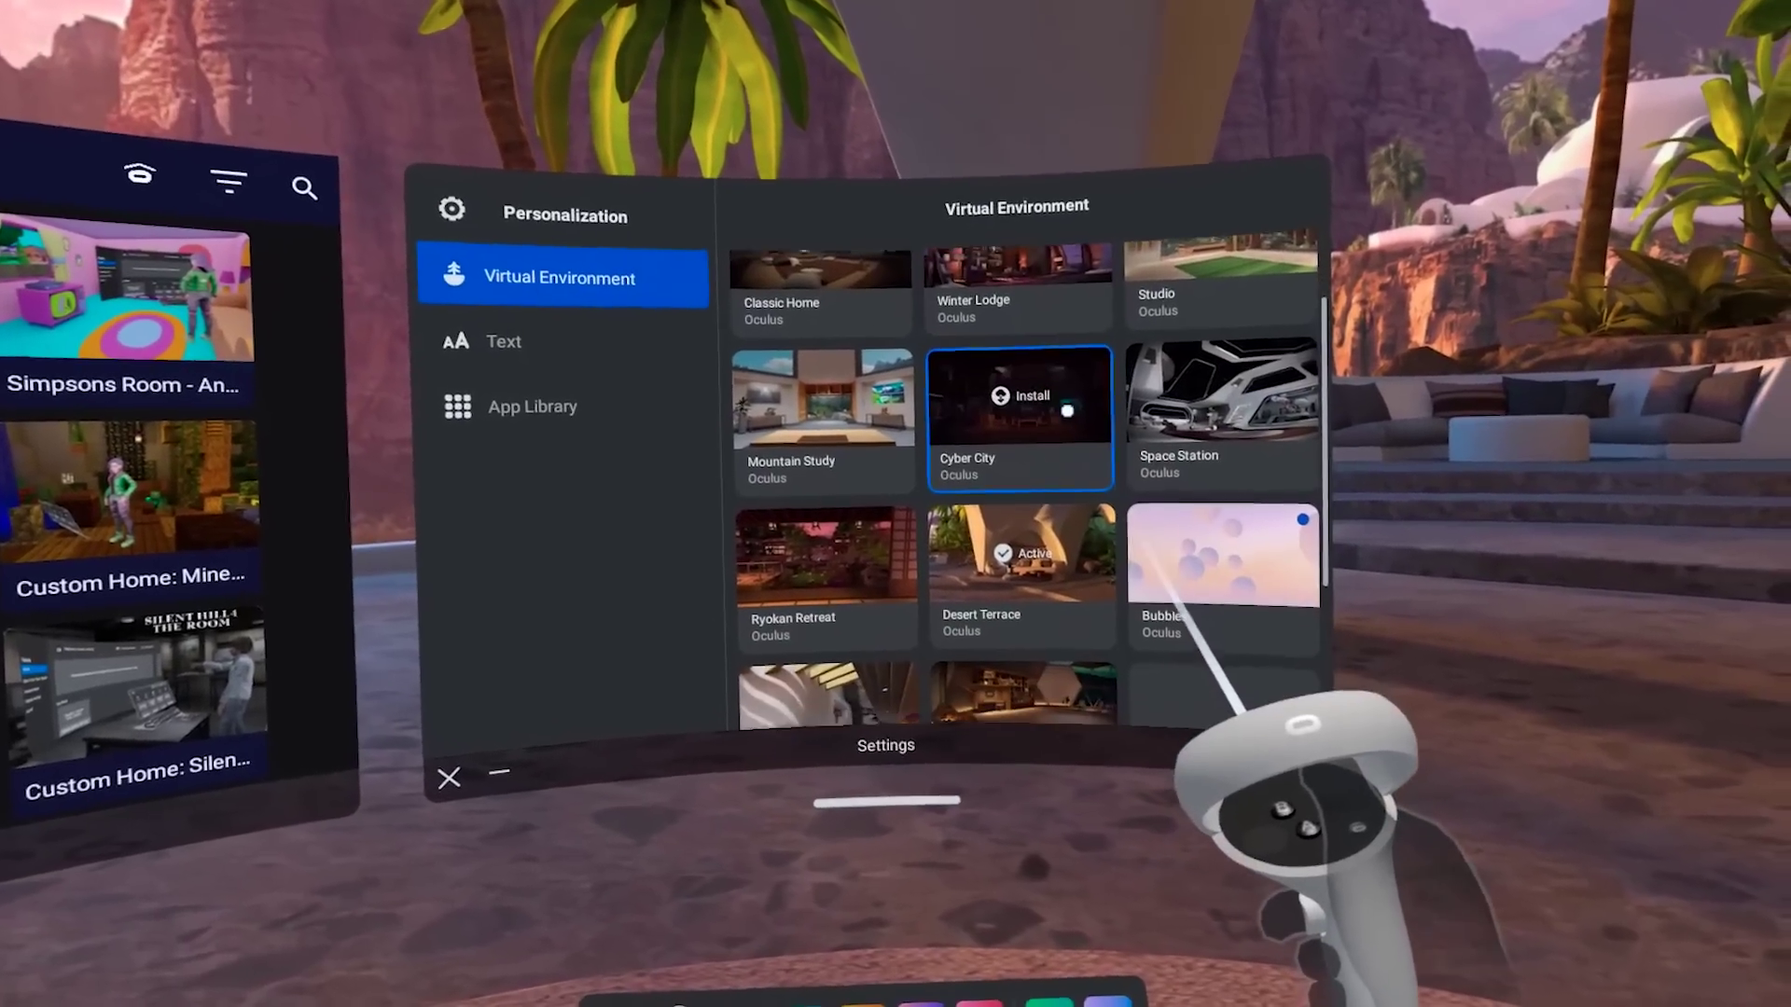
- Apply Star Wars - The Mandalorian from the Virtual Environment list as the home
scroll(1062, 465, "down", 2)
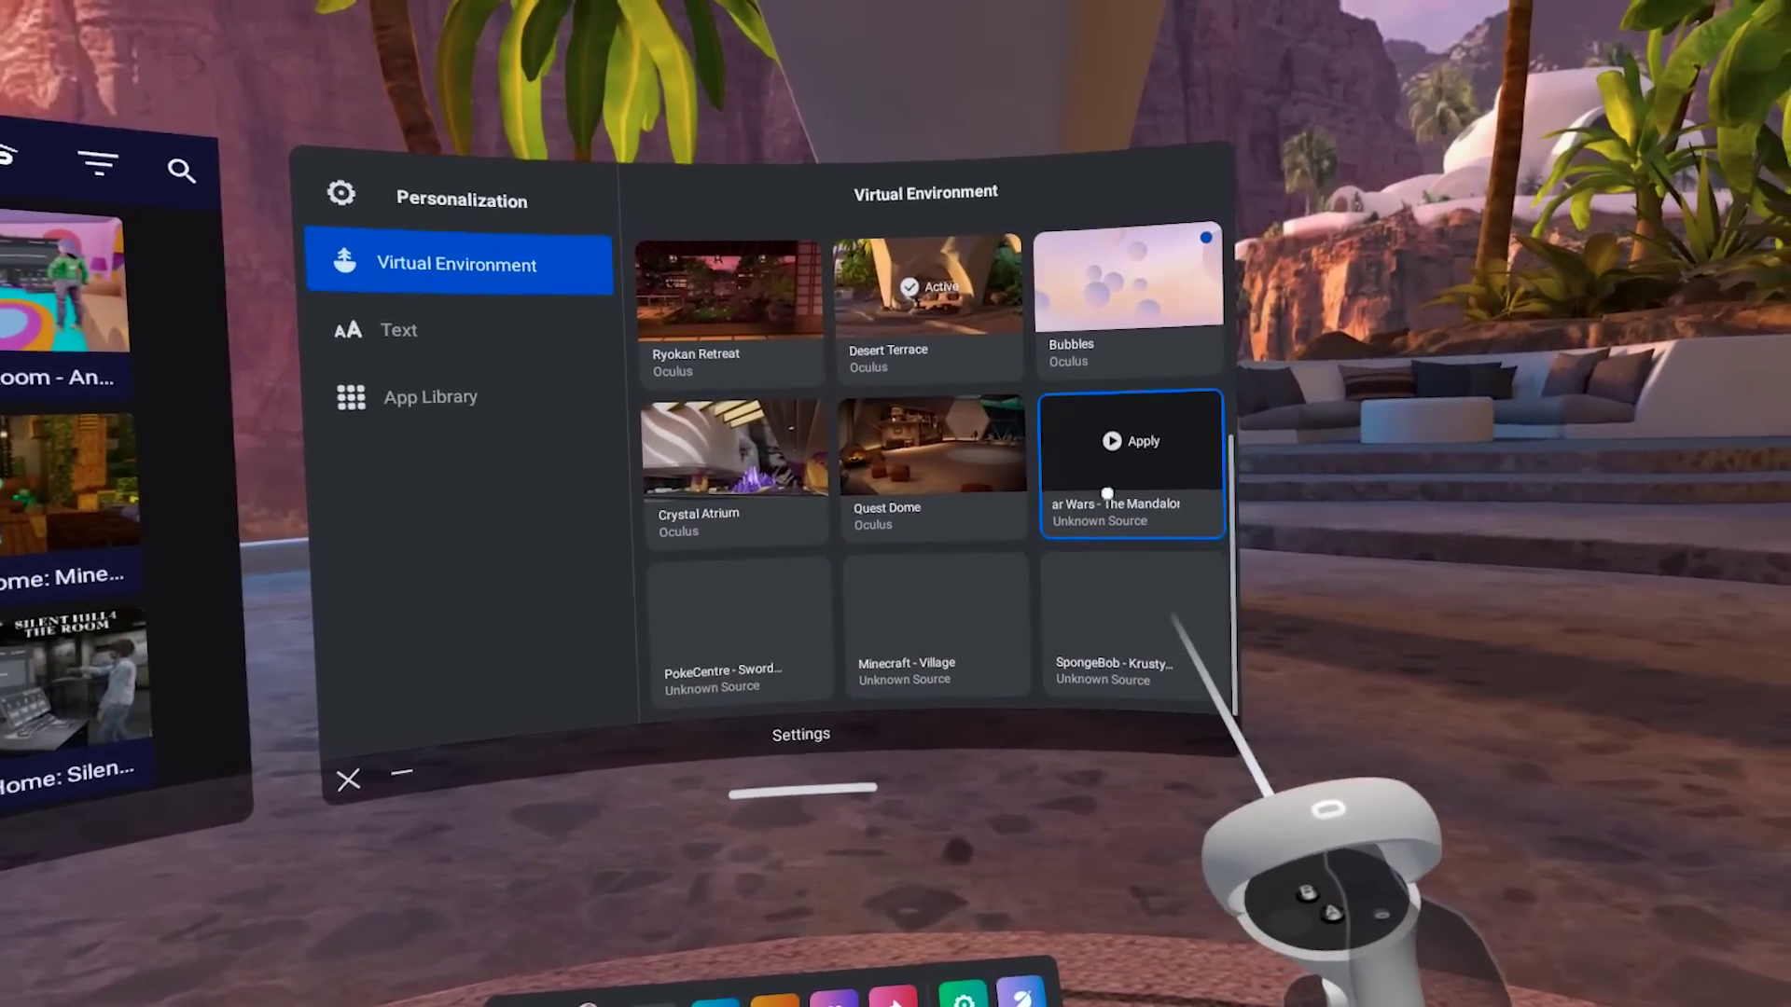
left_click(1128, 493)
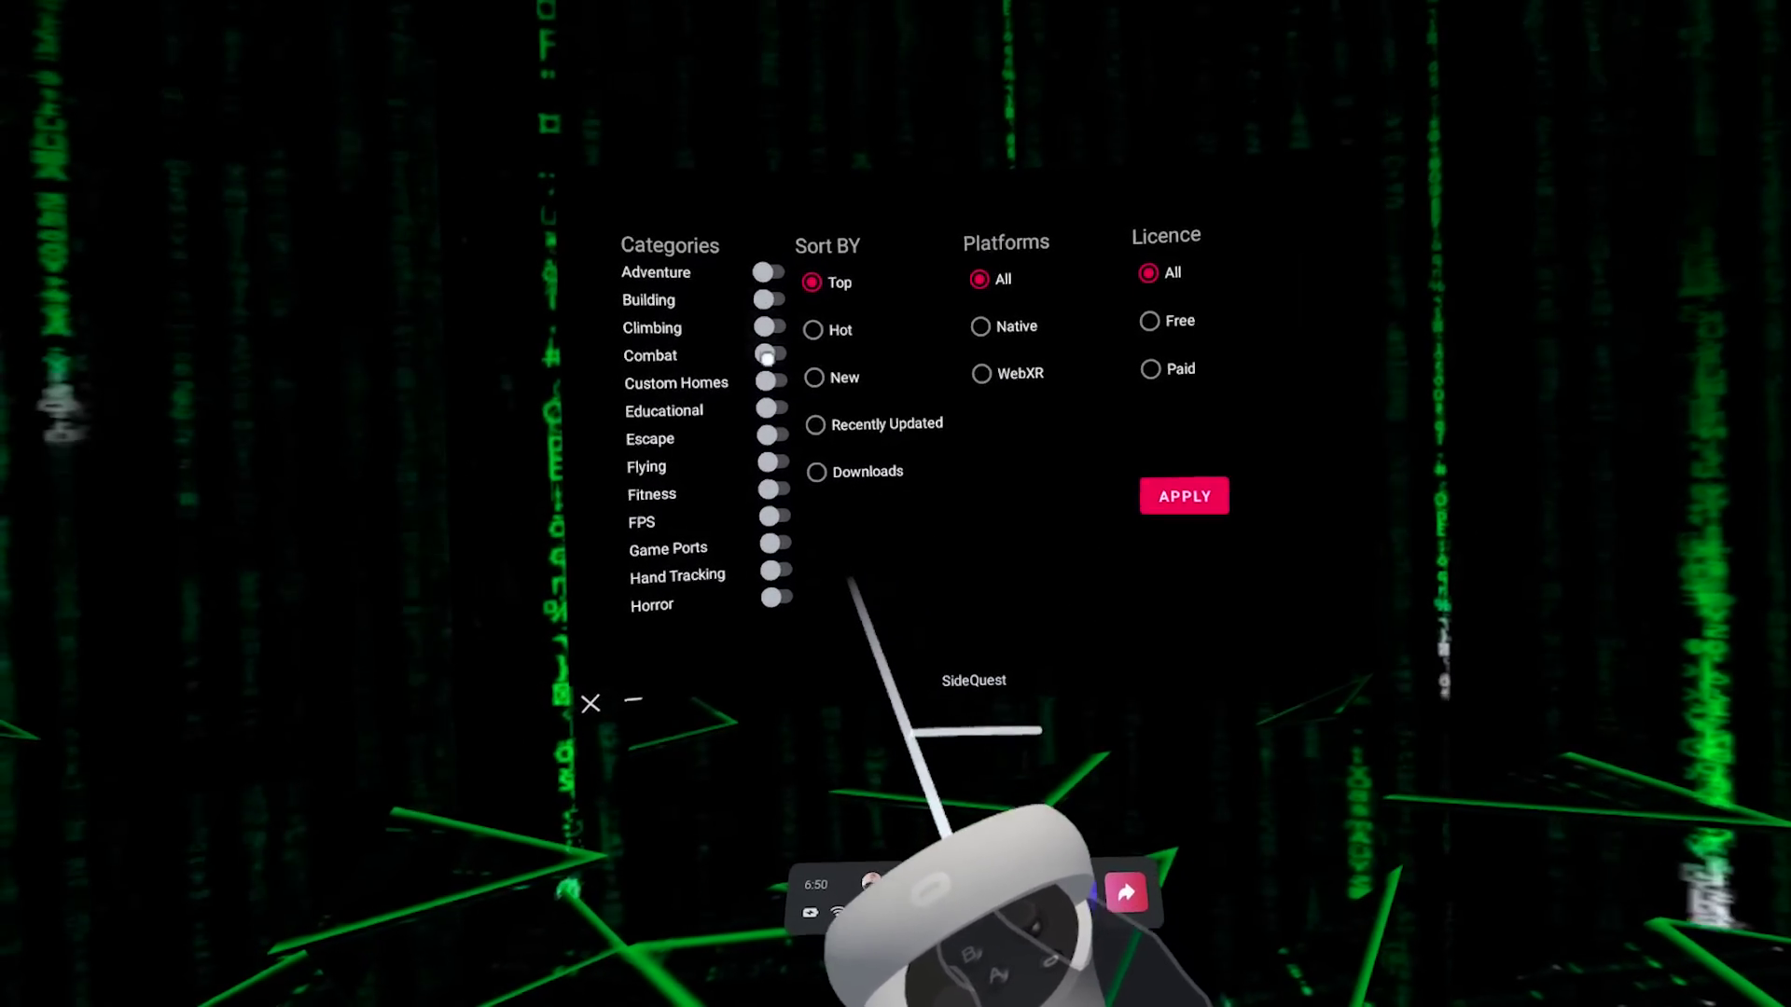
- Filter listings to Custom Homes and drag the panel corner to make it a narrow column
left_click(770, 380)
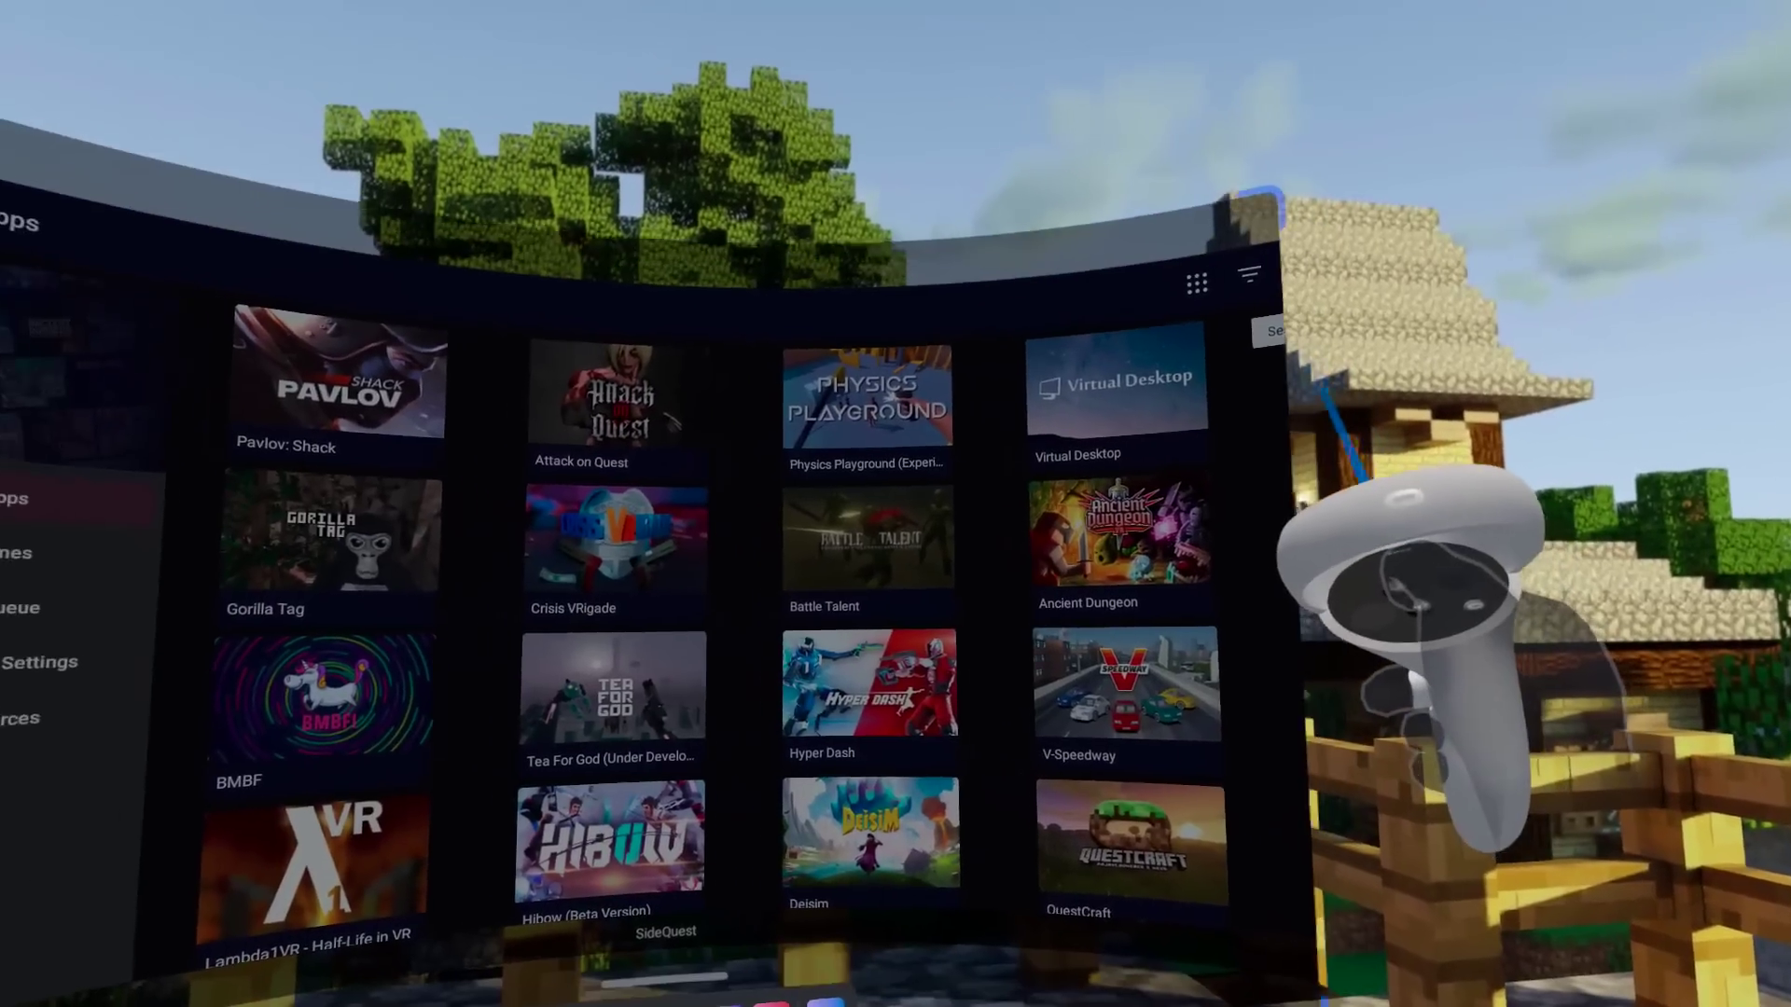
left_click_drag(1260, 272, 1177, 159)
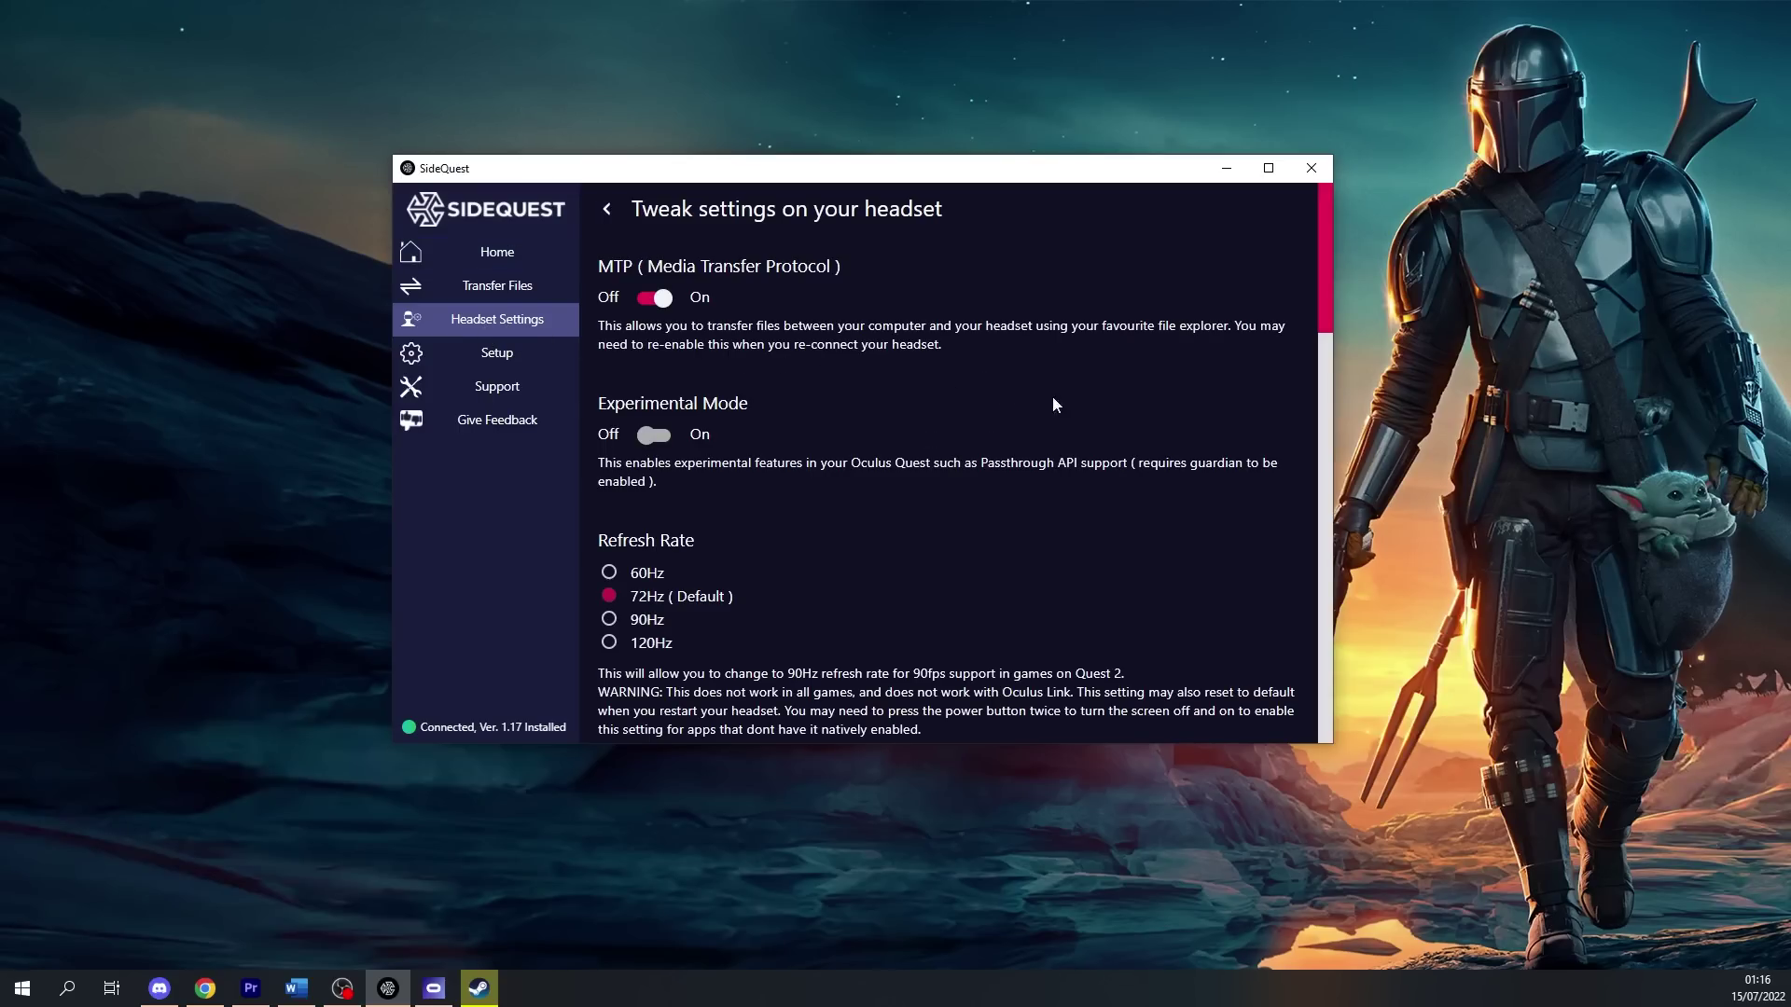
scroll(1142, 431, "down", 2)
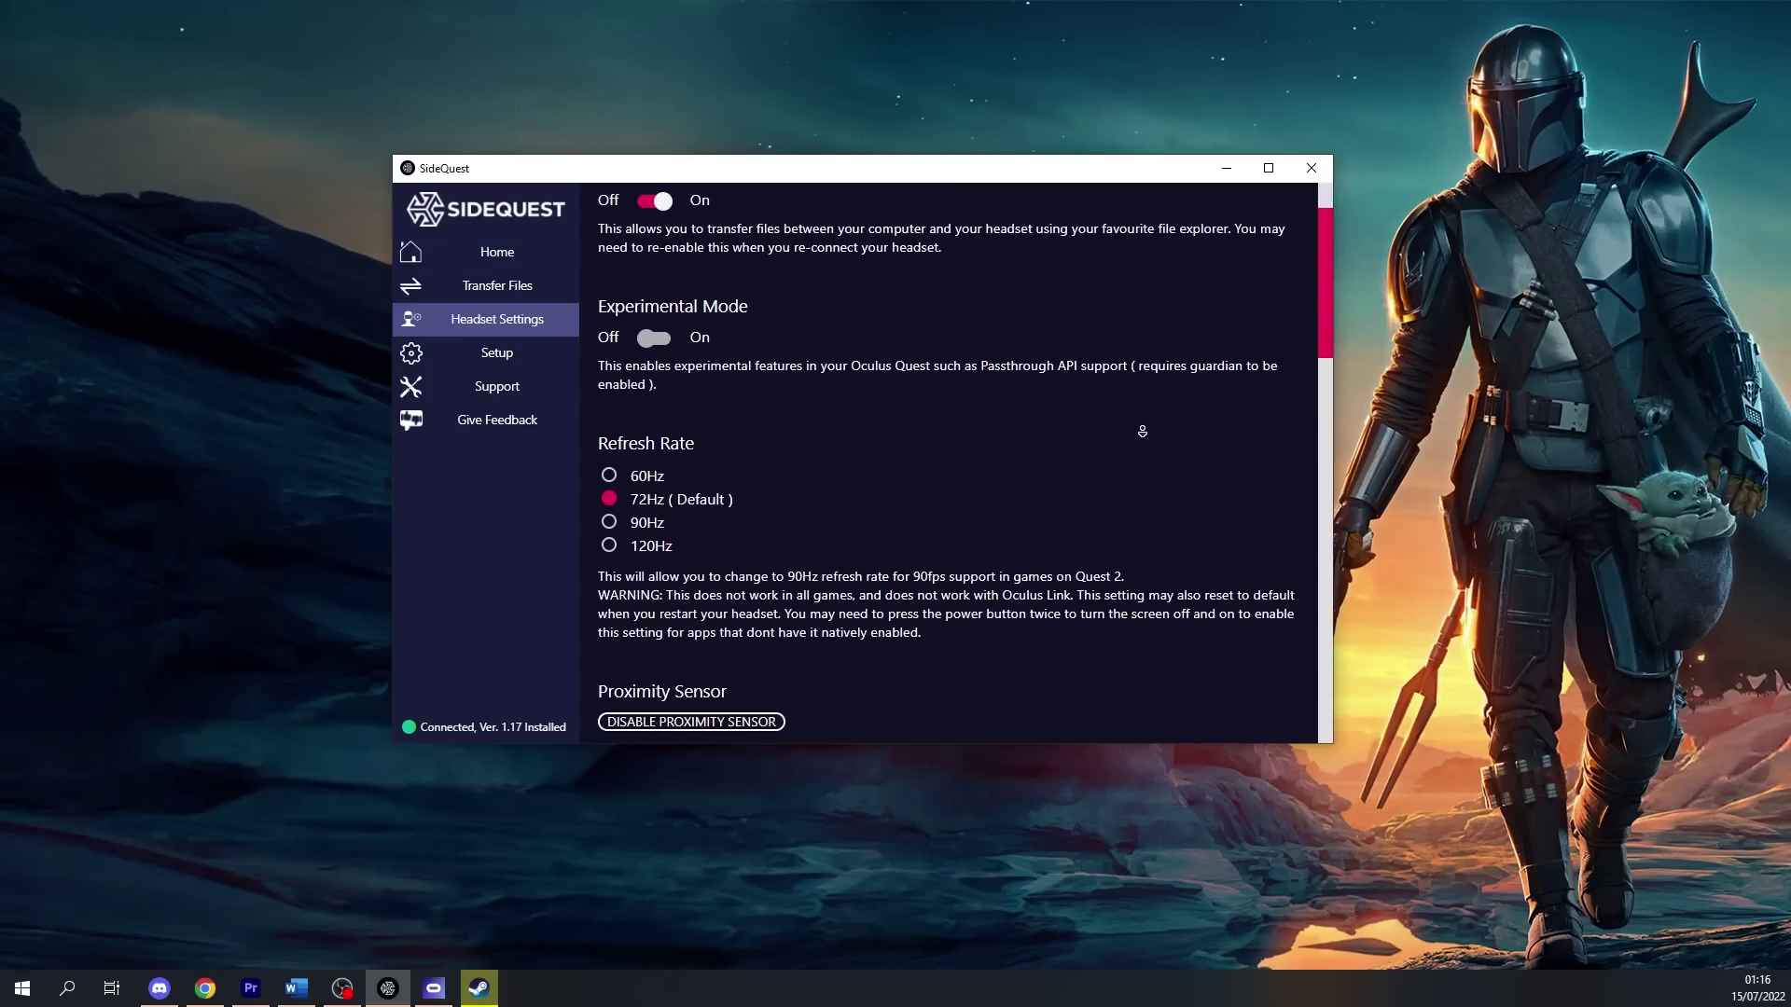
scroll(1141, 431, "down", 3)
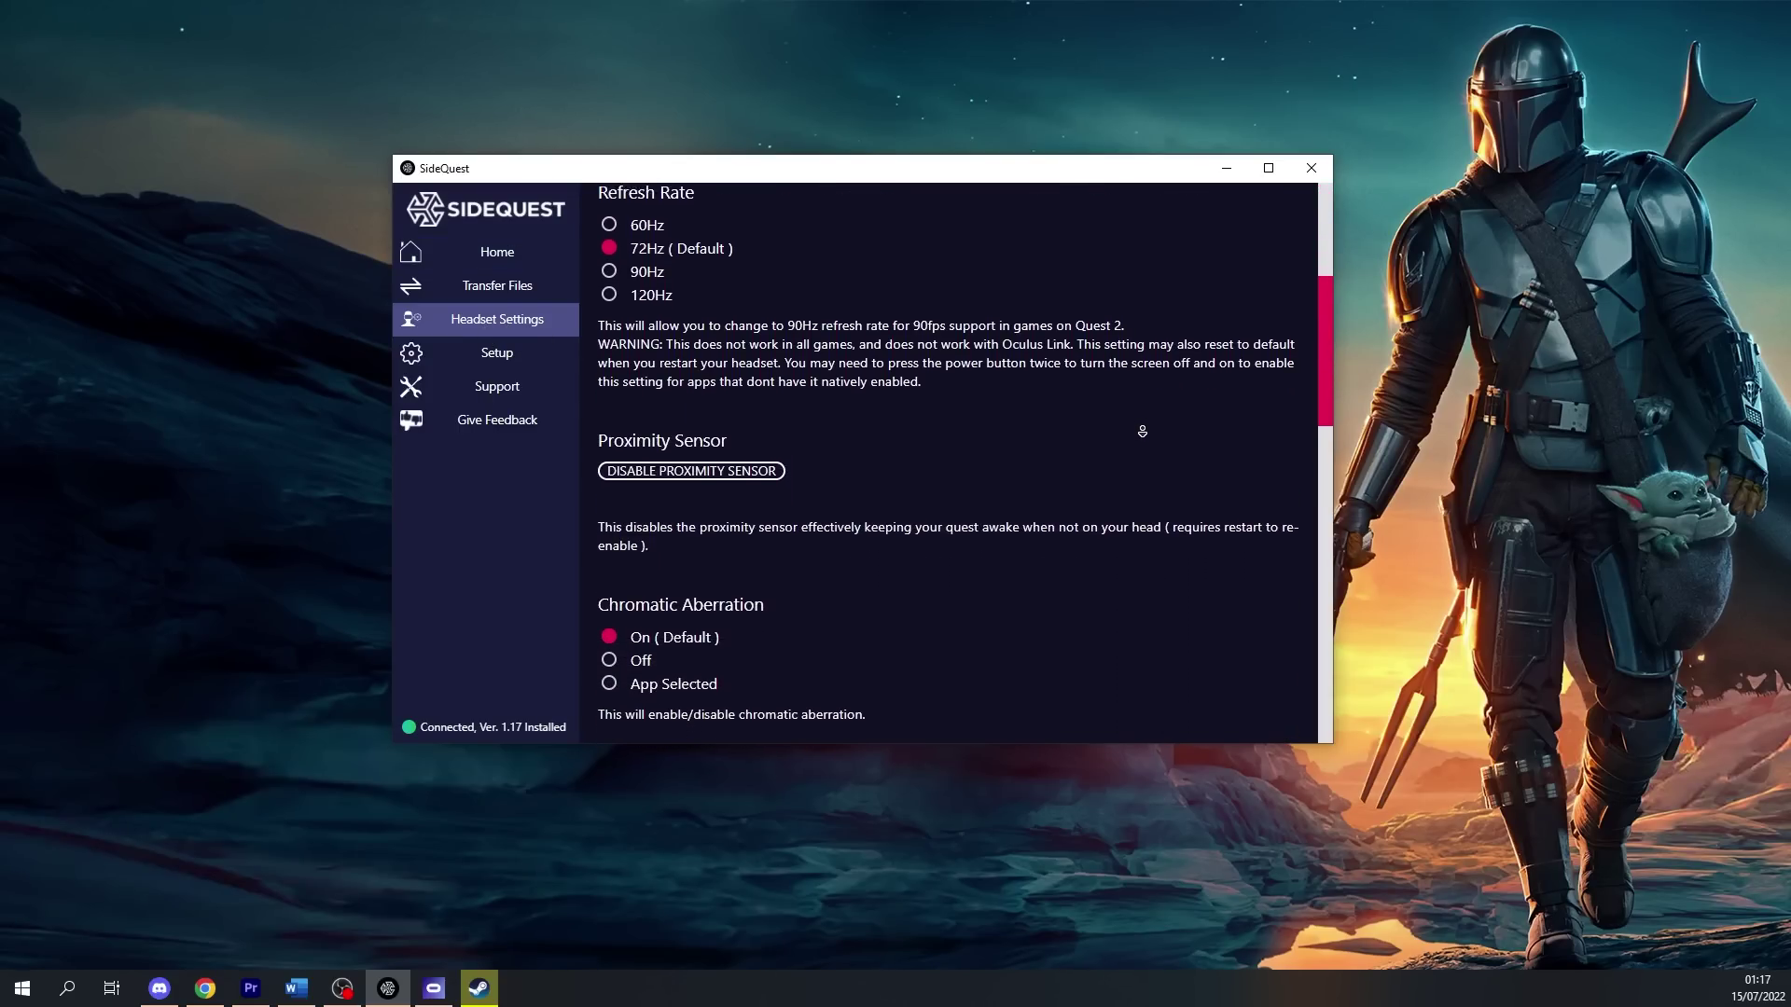
scroll(1142, 431, "down", 3)
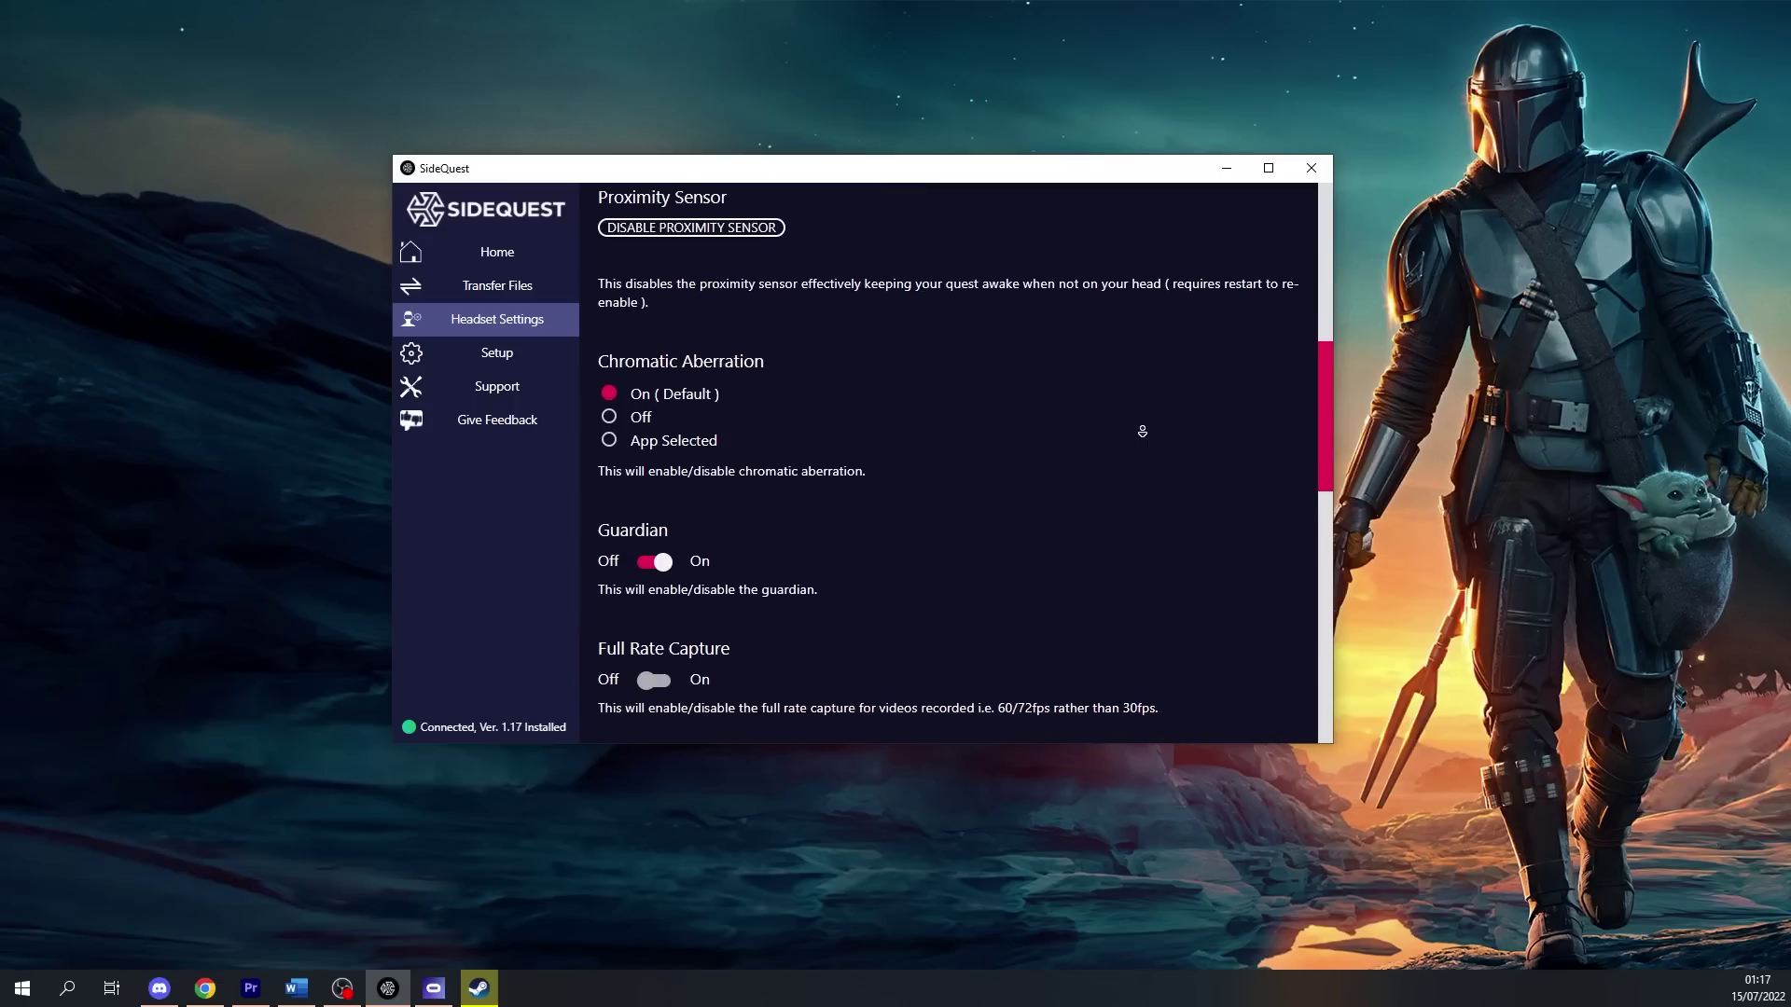
scroll(1142, 431, "down", 3)
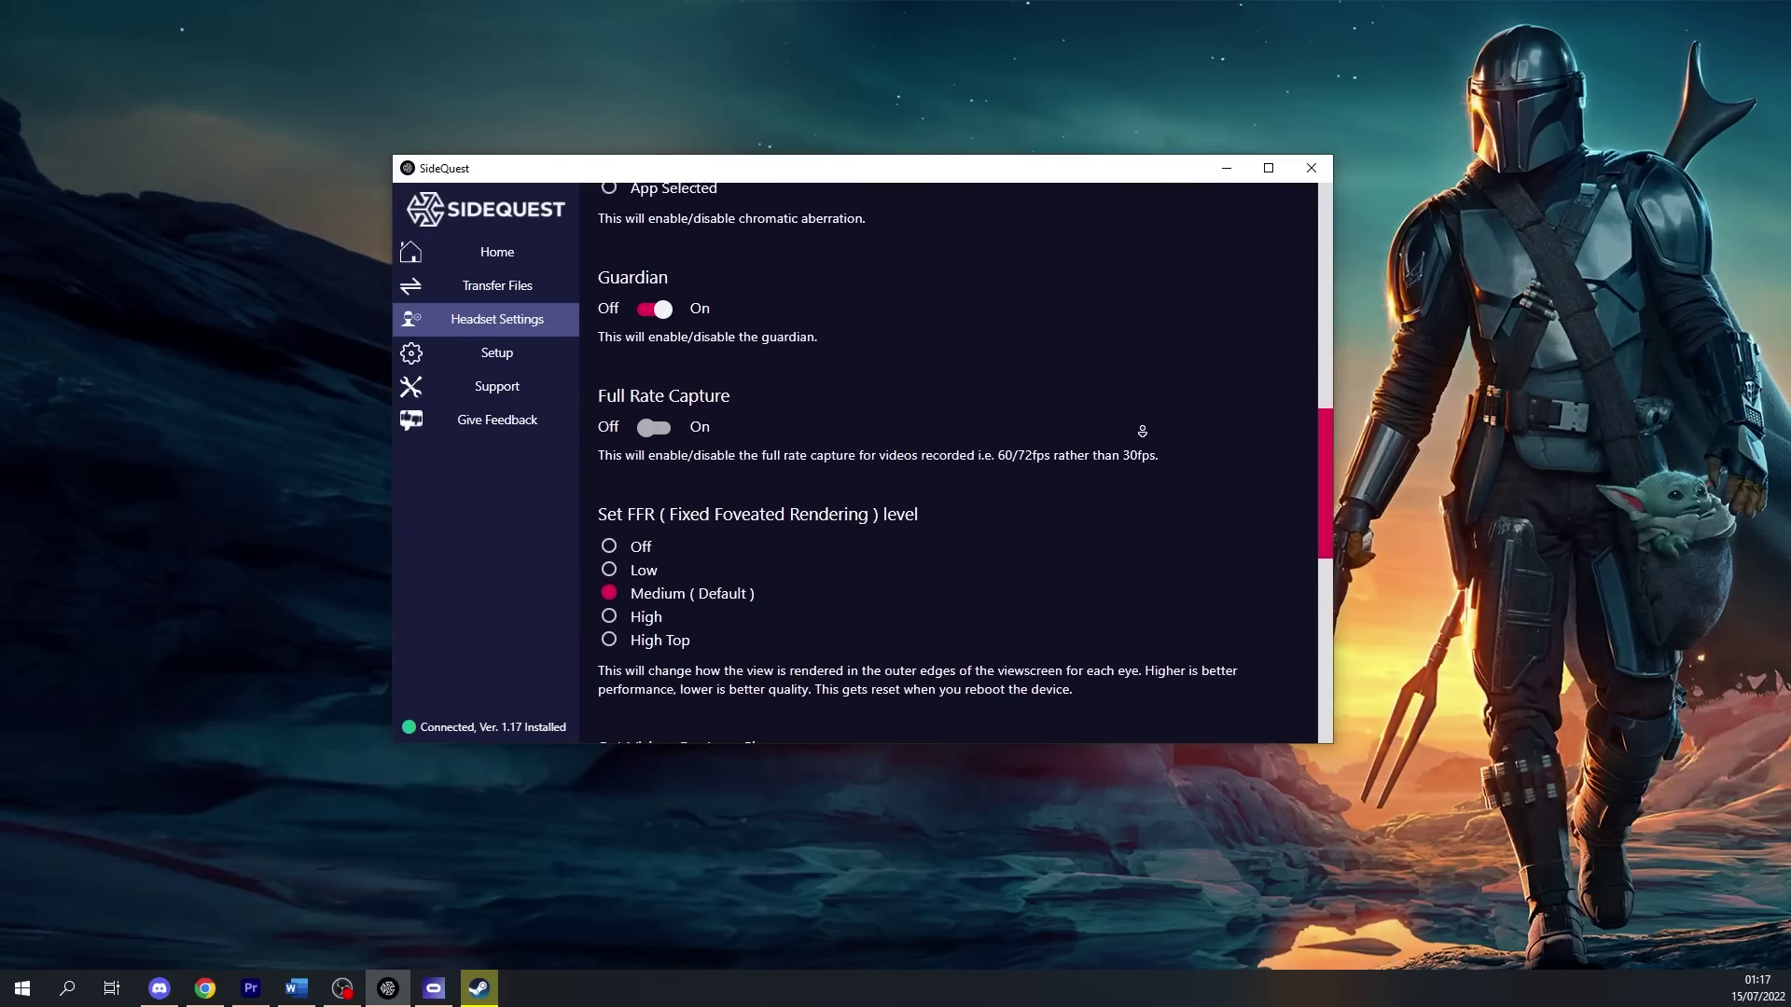
scroll(1142, 431, "down", 3)
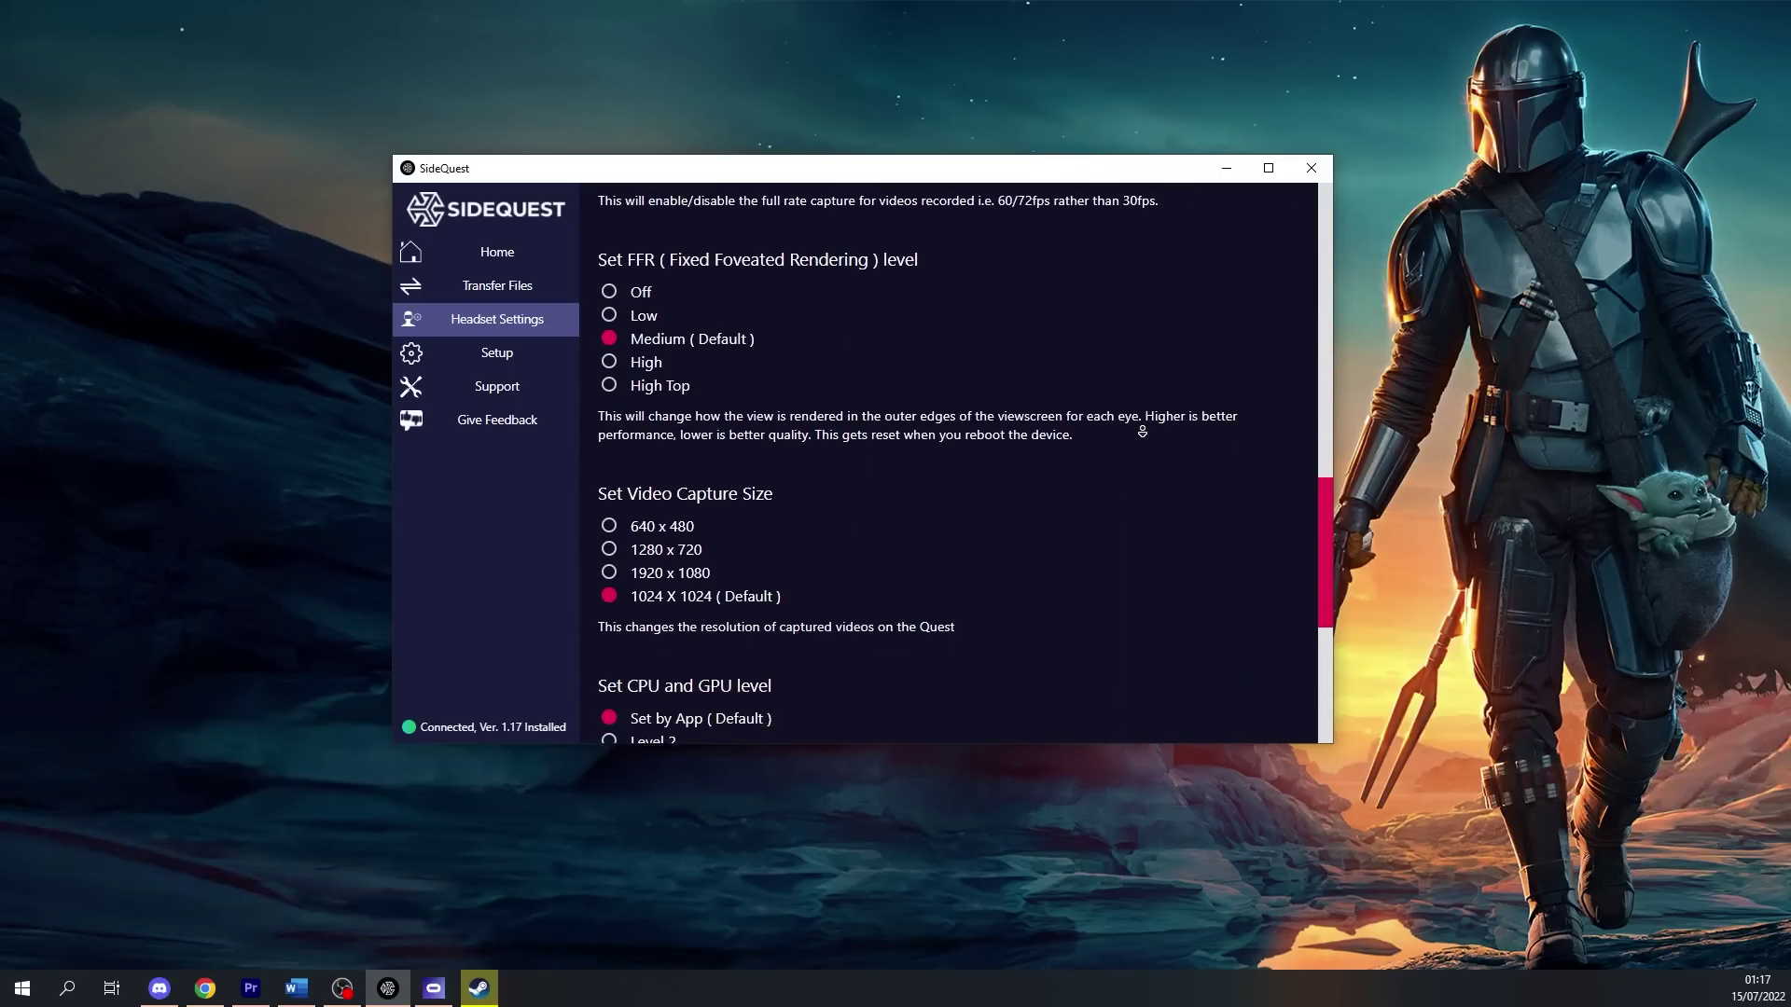
scroll(1141, 431, "down", 3)
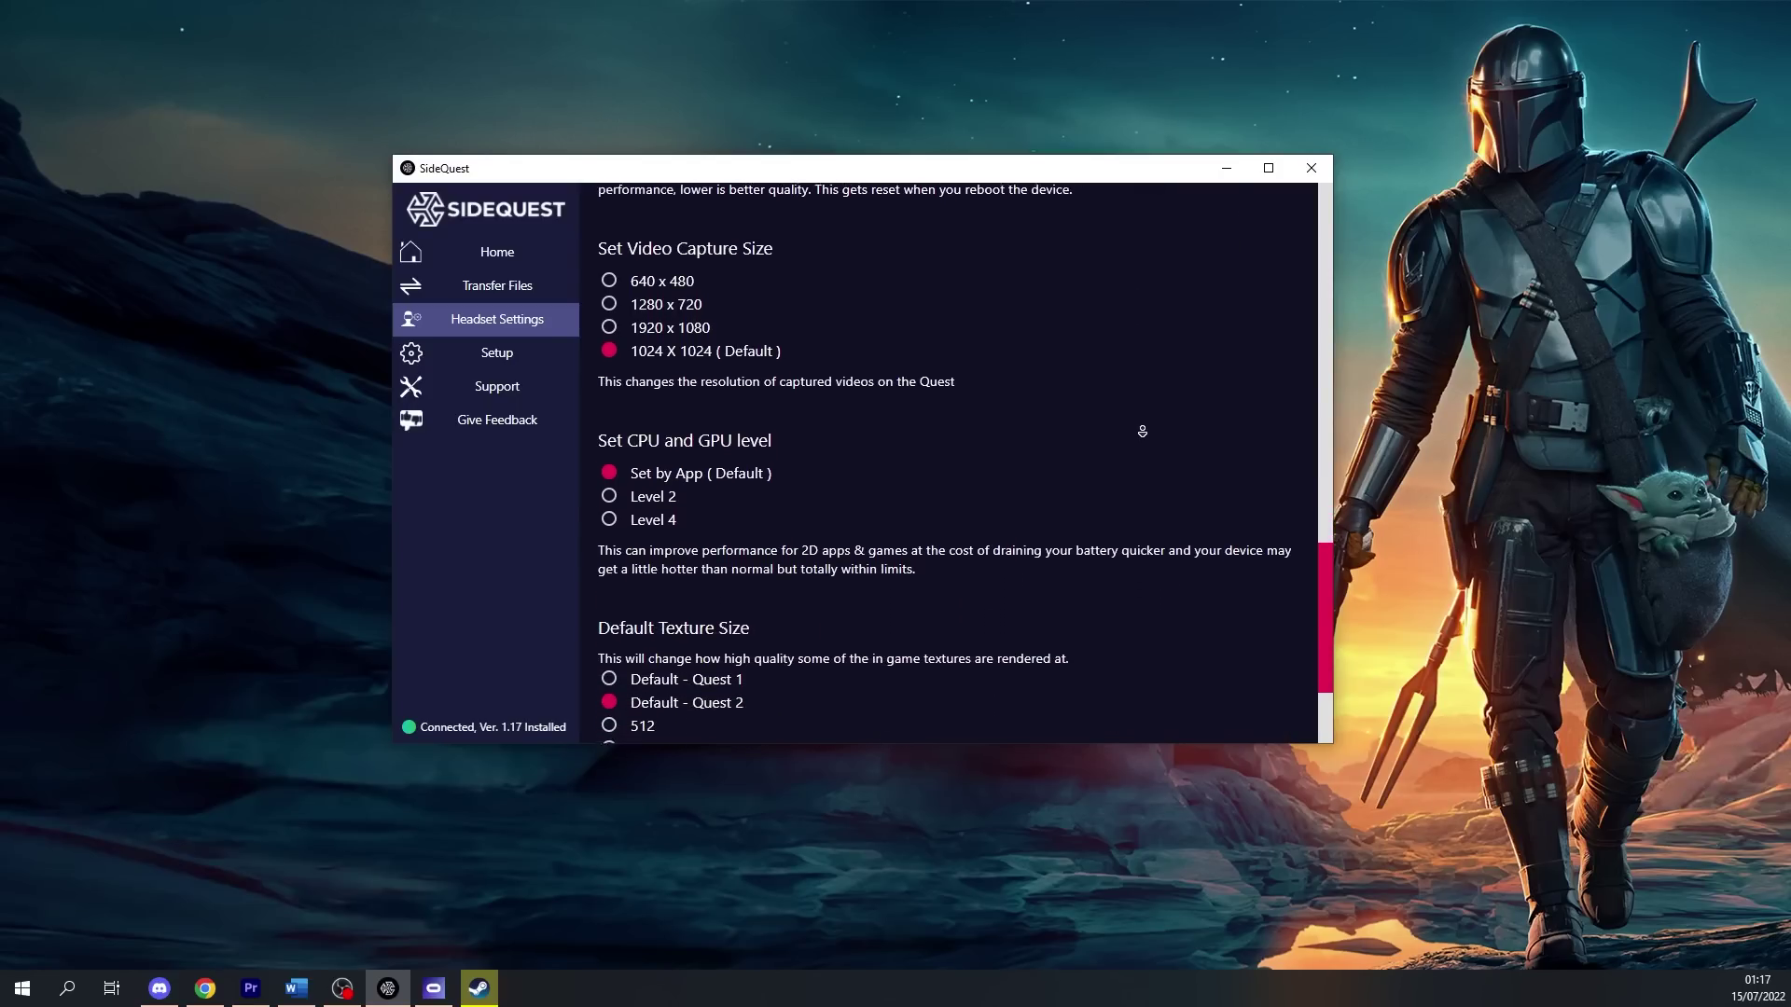
scroll(1142, 431, "down", 2)
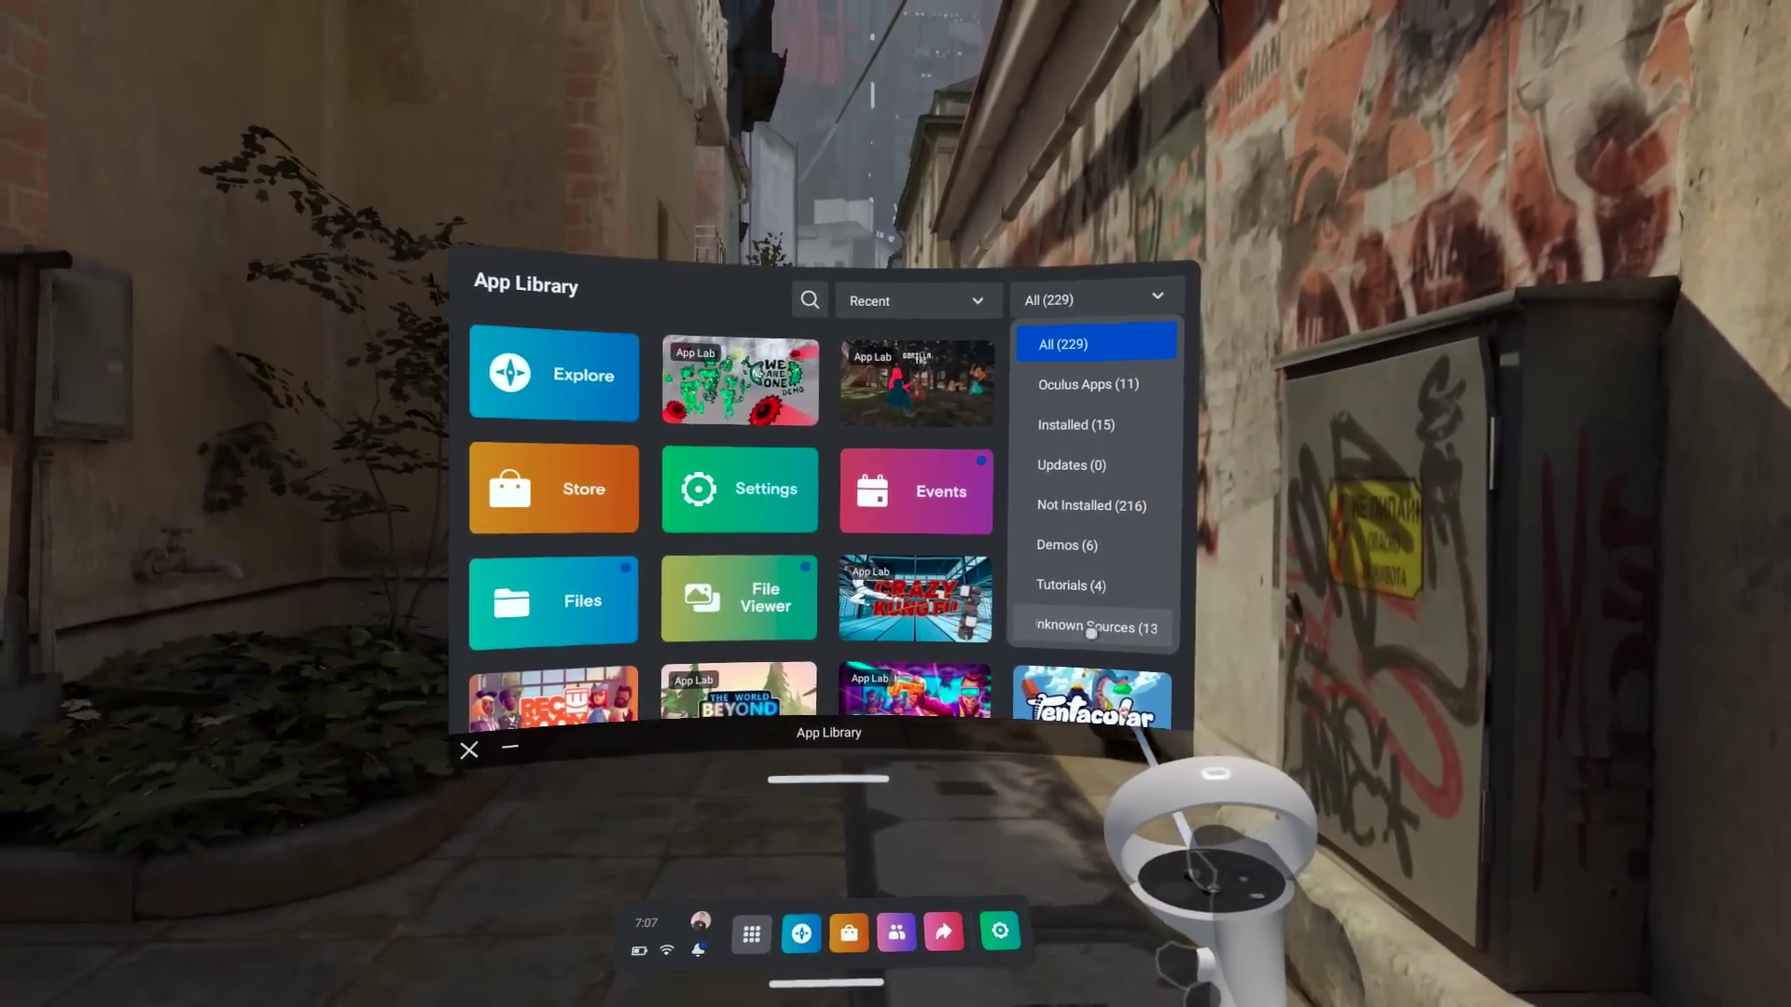
- Filter App Library to Unknown Sources and uninstall Matrix Loading Void, confirming the removal
left_click(1091, 632)
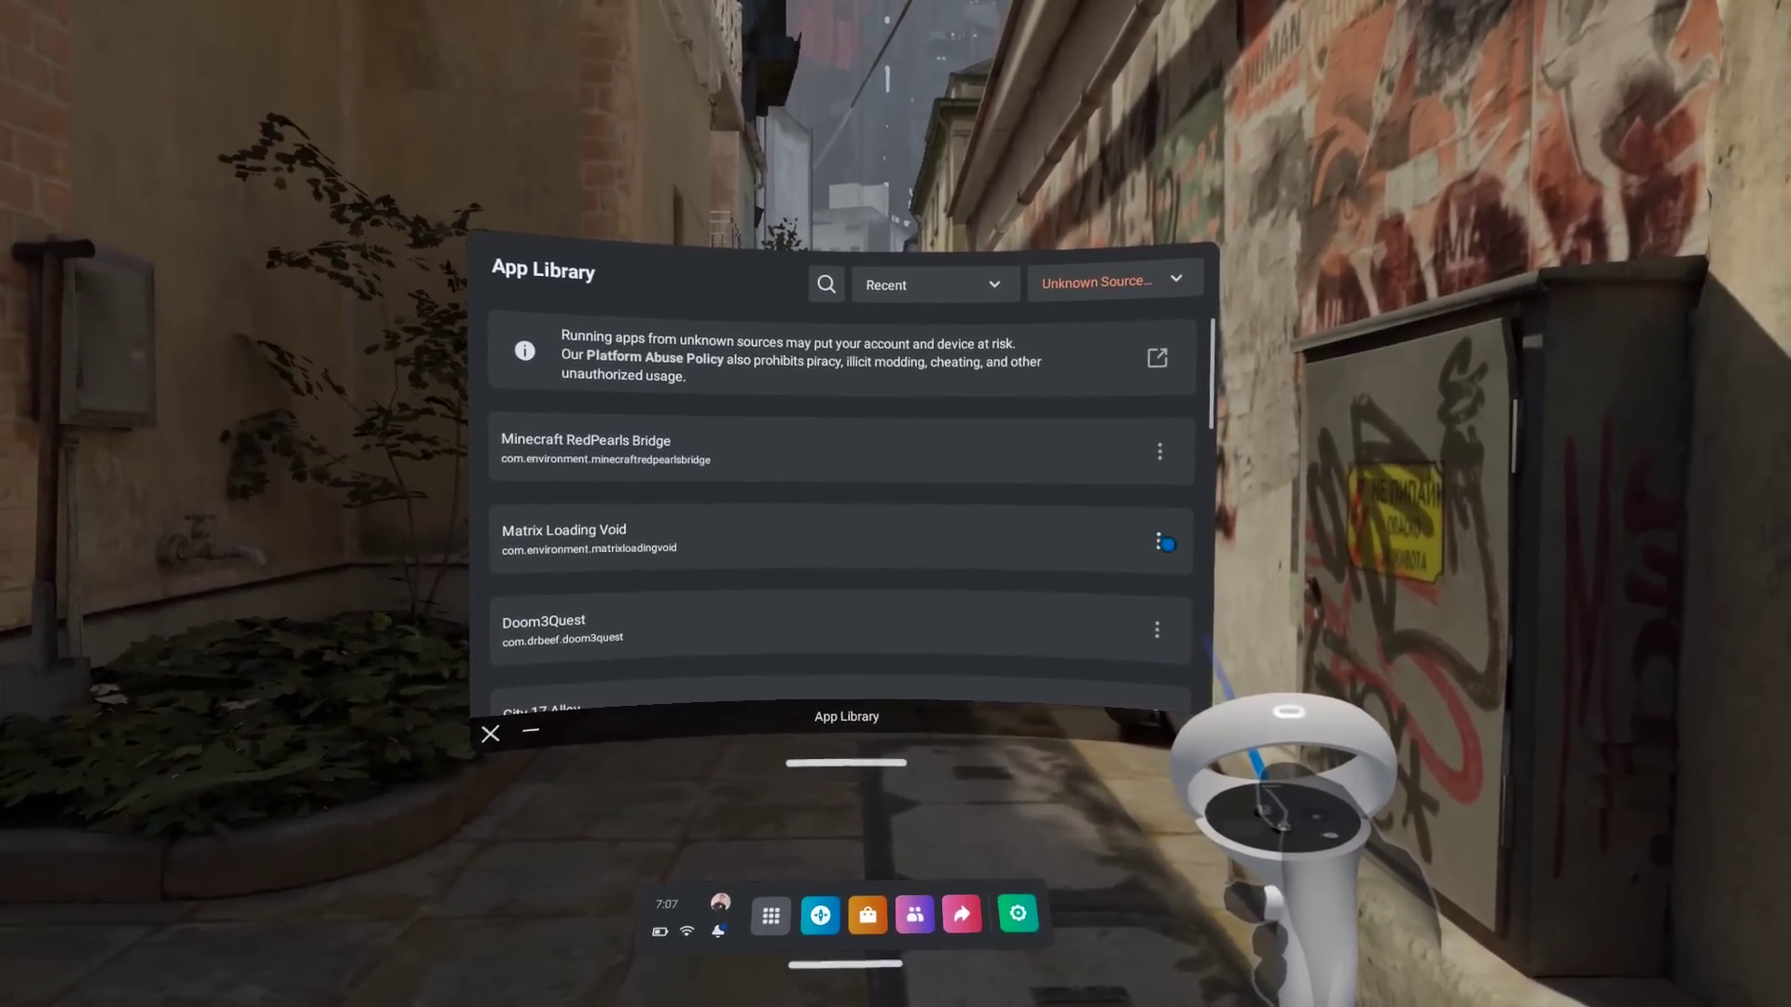
left_click(1166, 544)
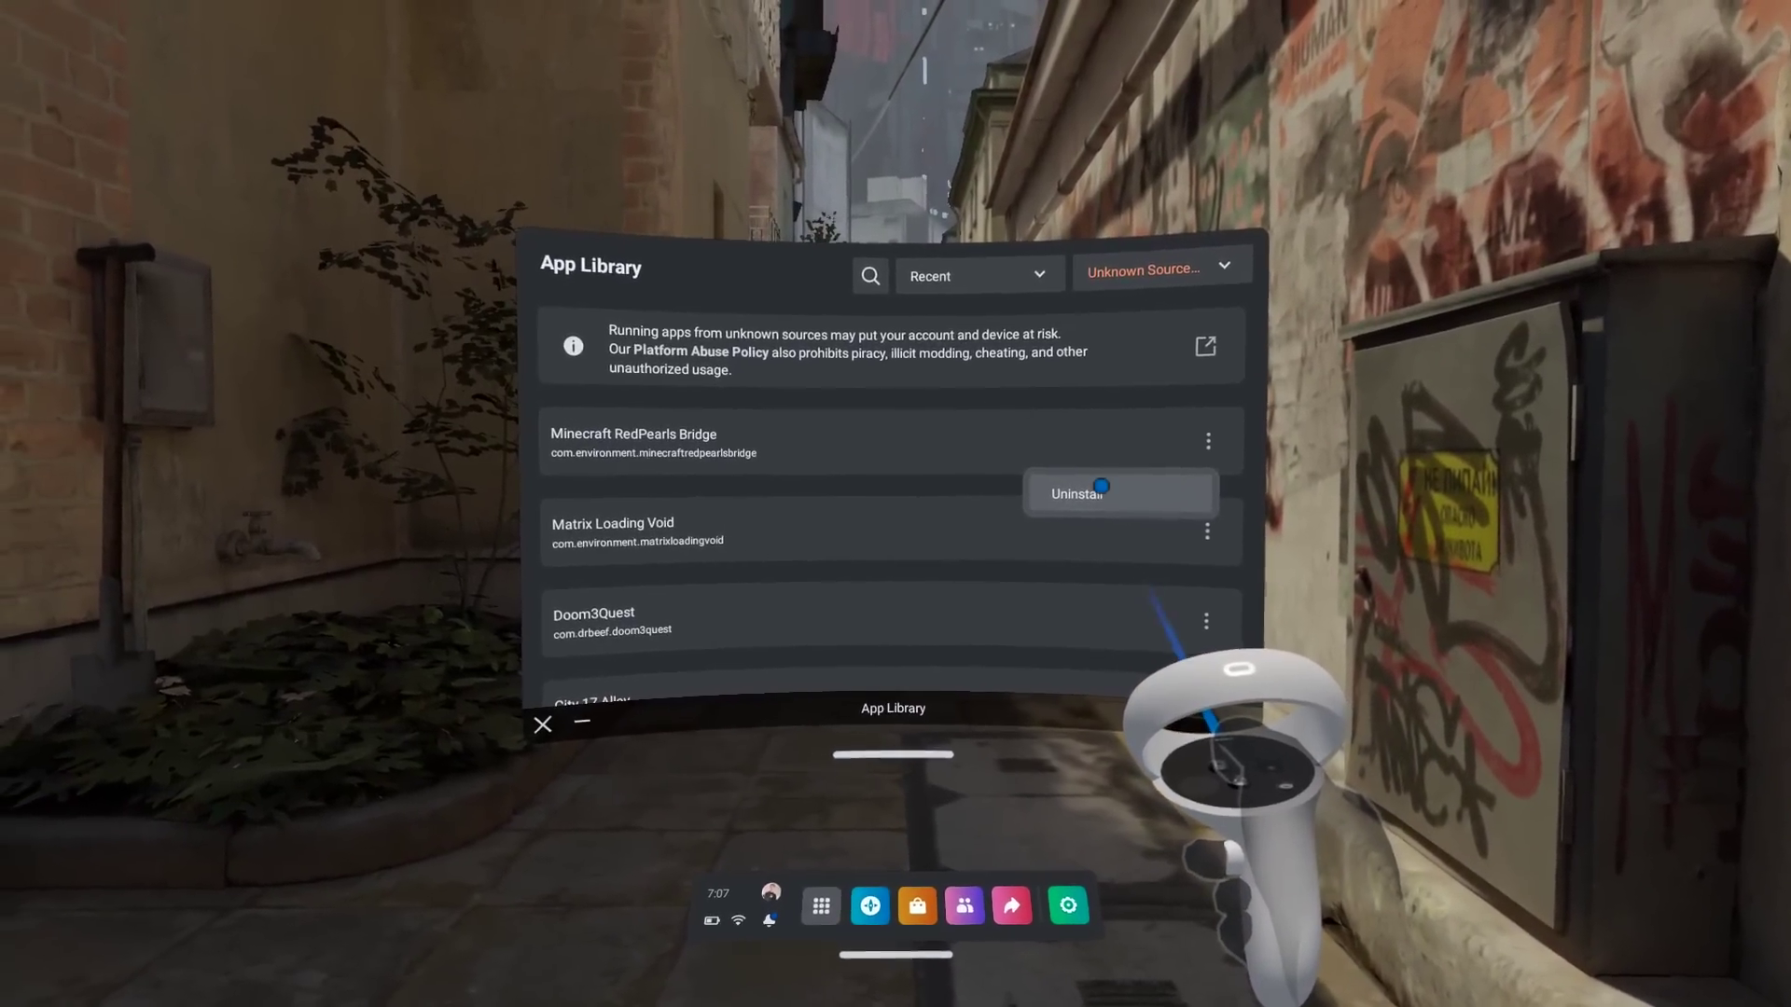
left_click(1072, 492)
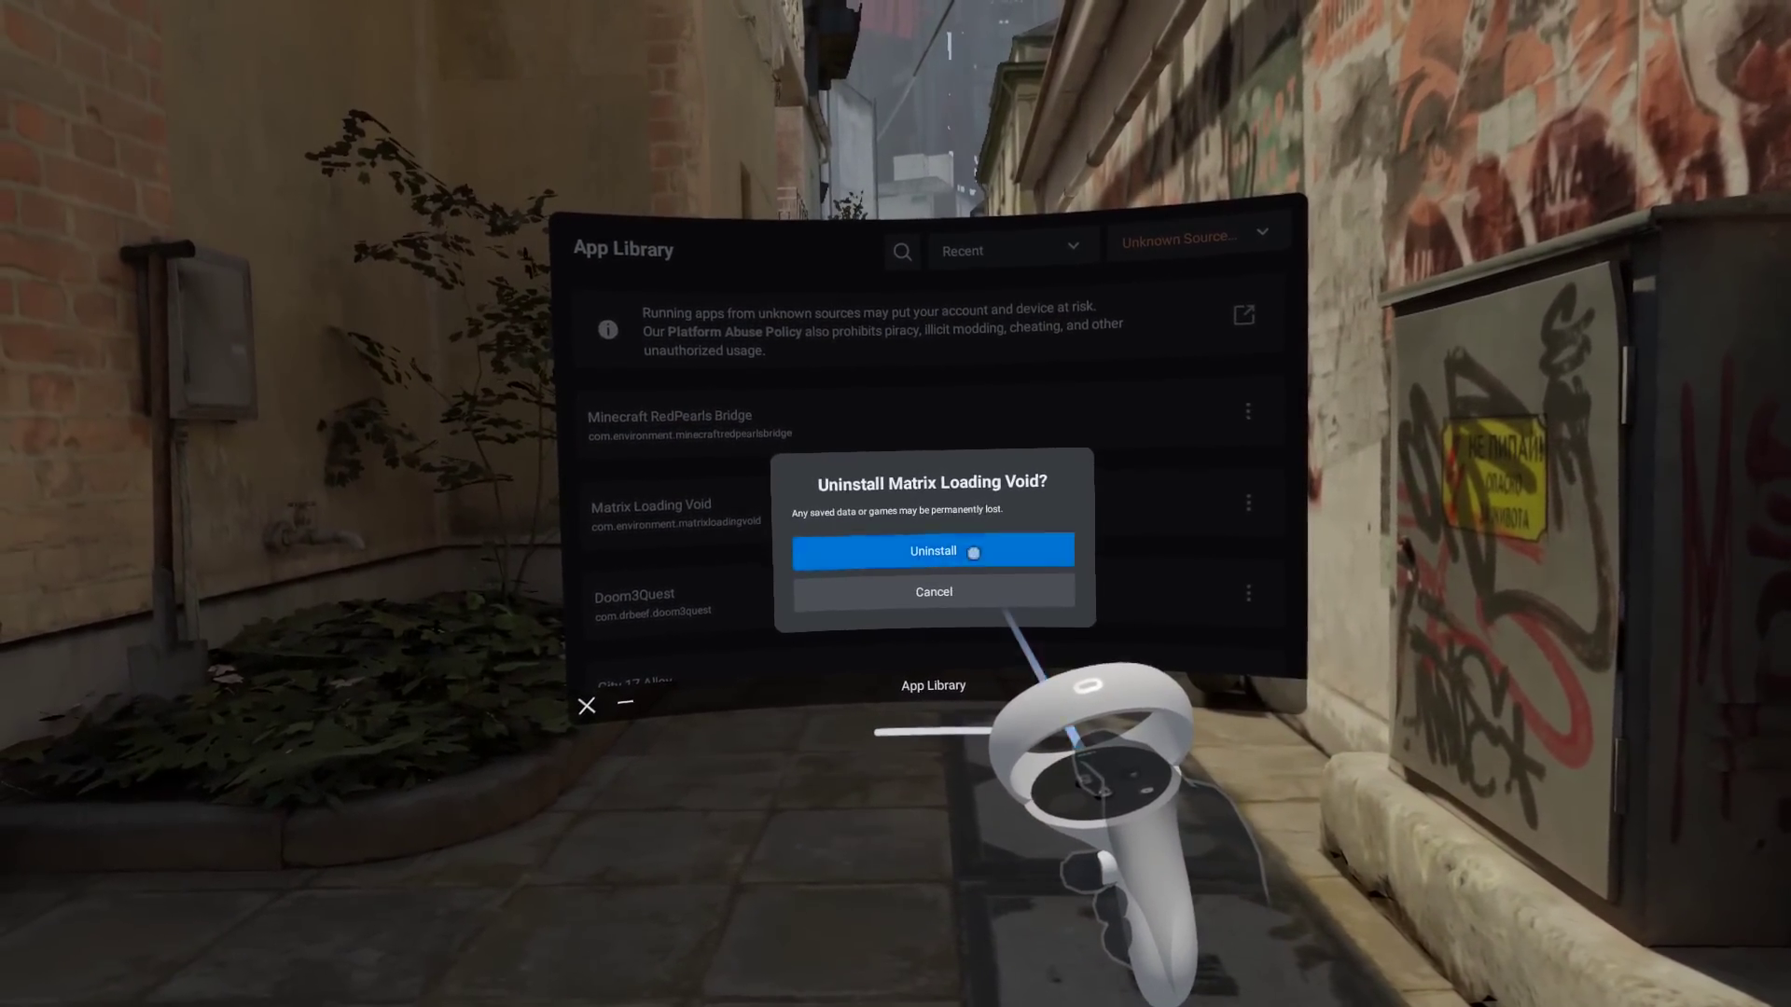
left_click(947, 586)
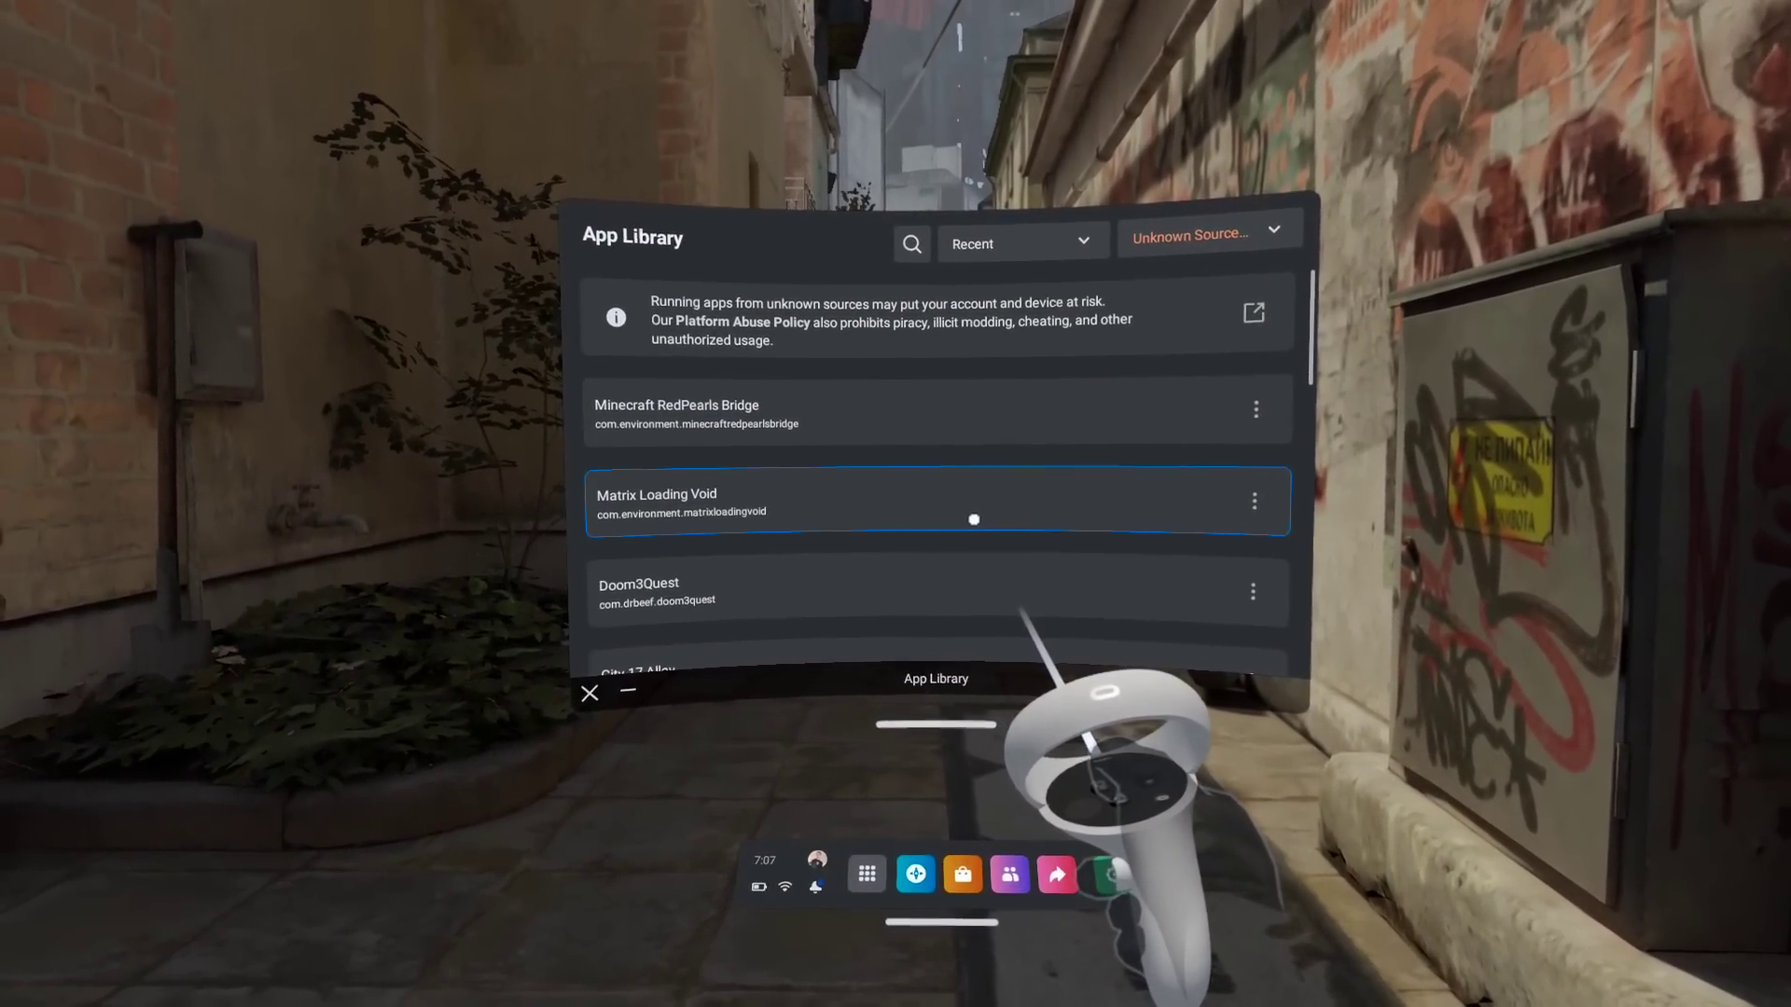